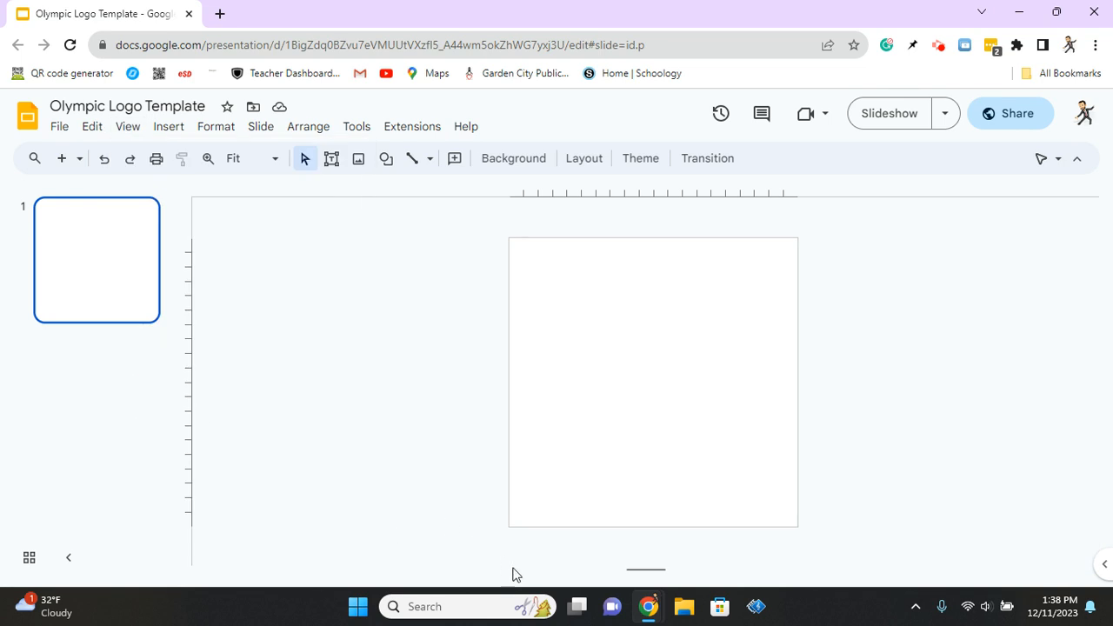
Hide the filmstrip so only the blank slide fills the workspace
{"action": "left_click", "coordinate": [127, 127]}
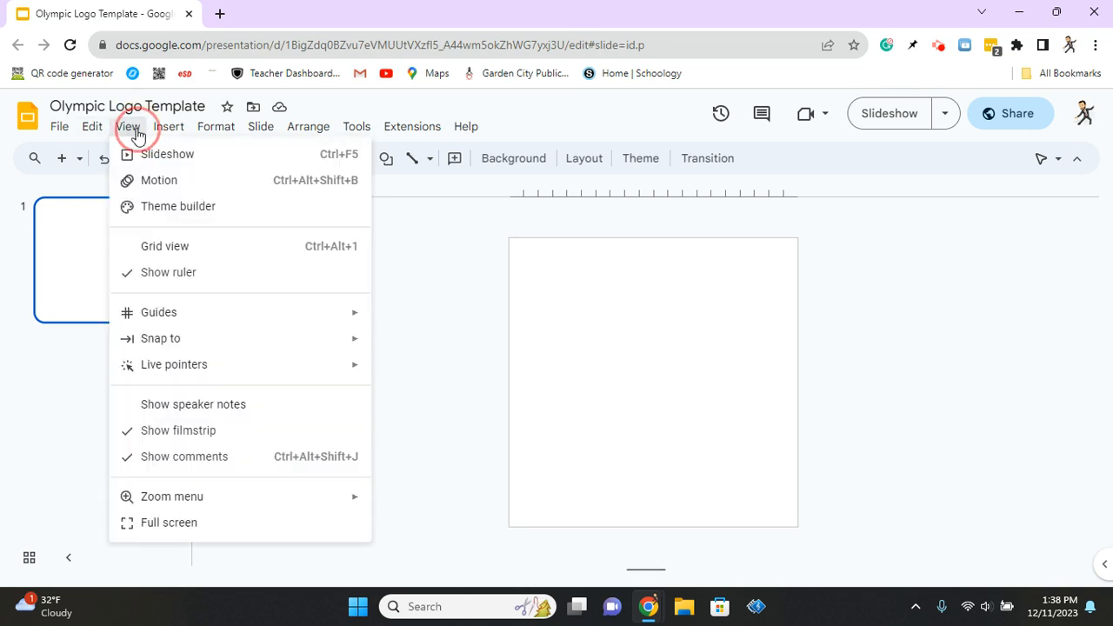
{"action": "left_click", "coordinate": [149, 437]}
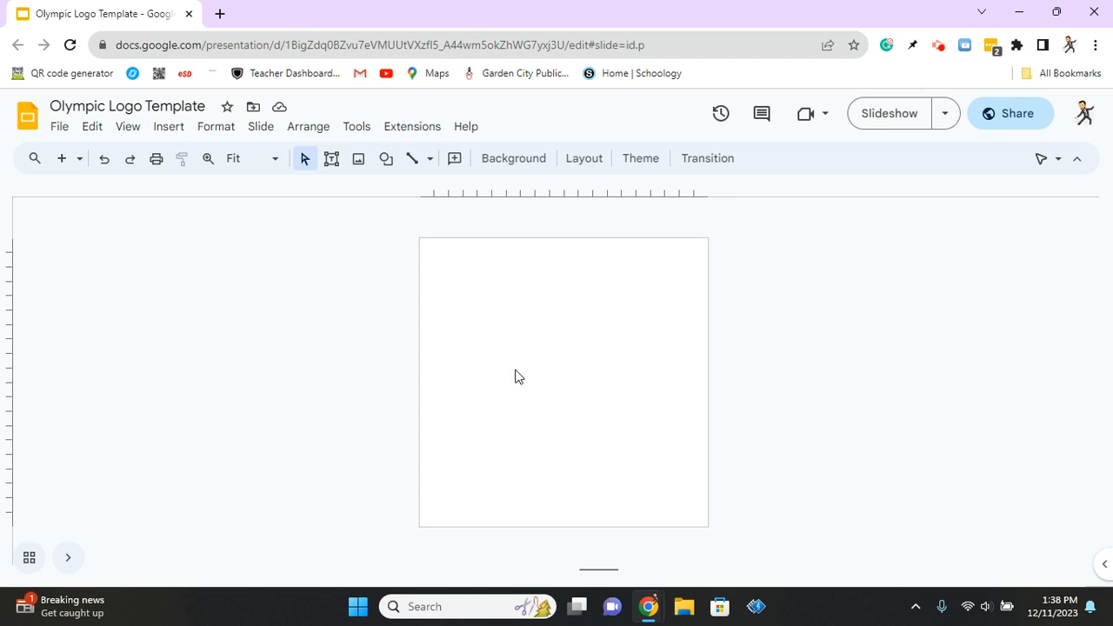
Search the web for "olympic rings" images and insert the all-black rings with white gaps at the overlaps onto the slide
{"action": "left_click", "coordinate": [167, 128]}
{"action": "mouse_move", "coordinate": [192, 155]}
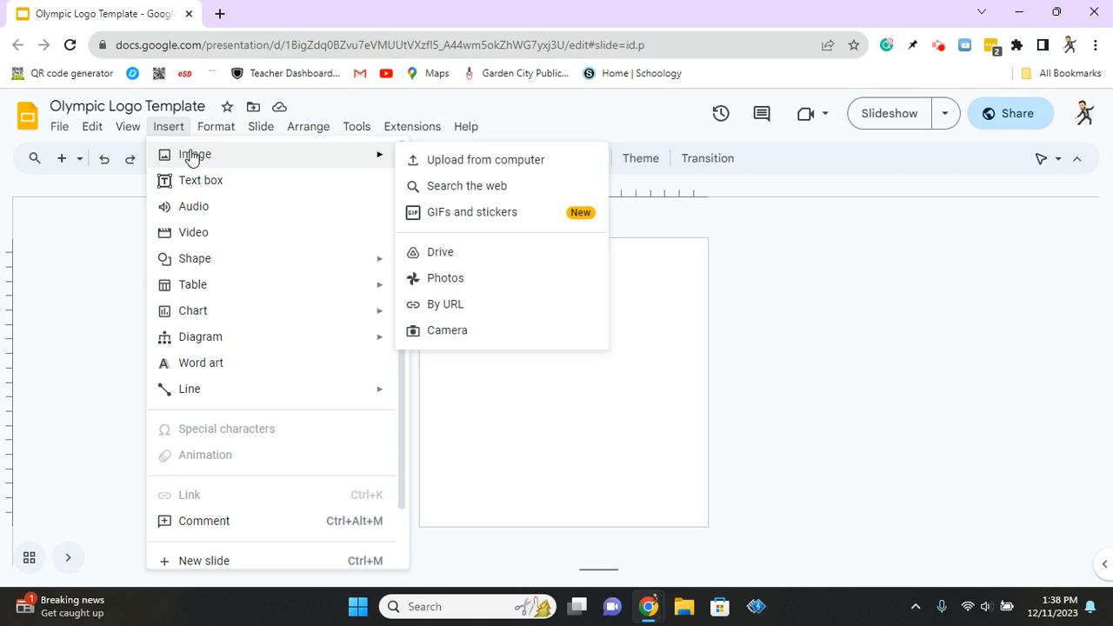
{"action": "left_click", "coordinate": [445, 188]}
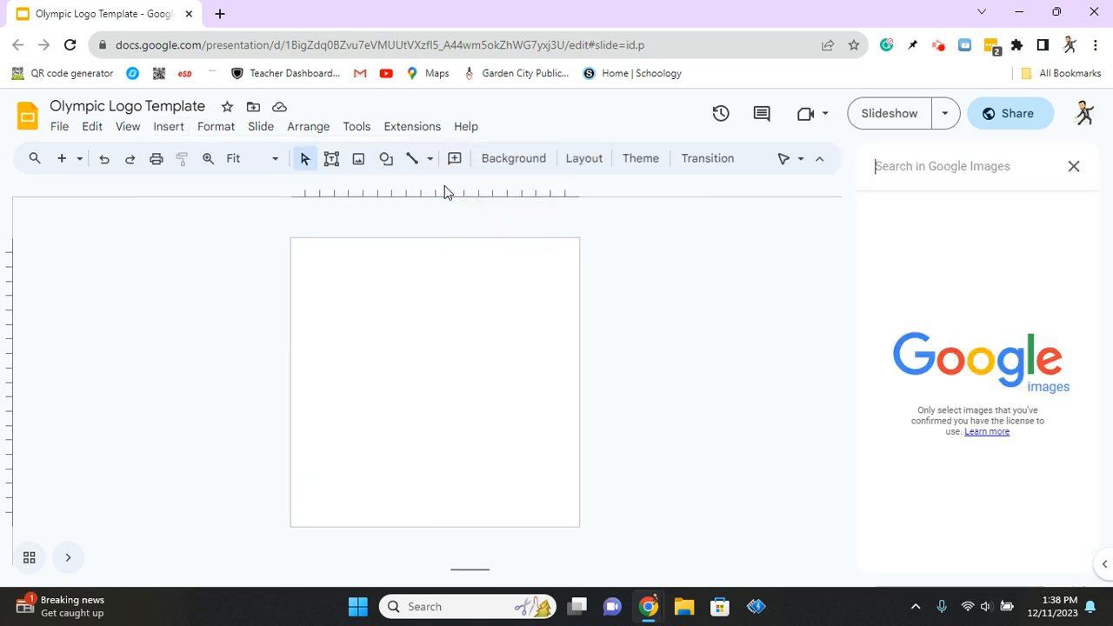
{"action": "left_click", "coordinate": [889, 166]}
{"action": "type", "text": "o"}
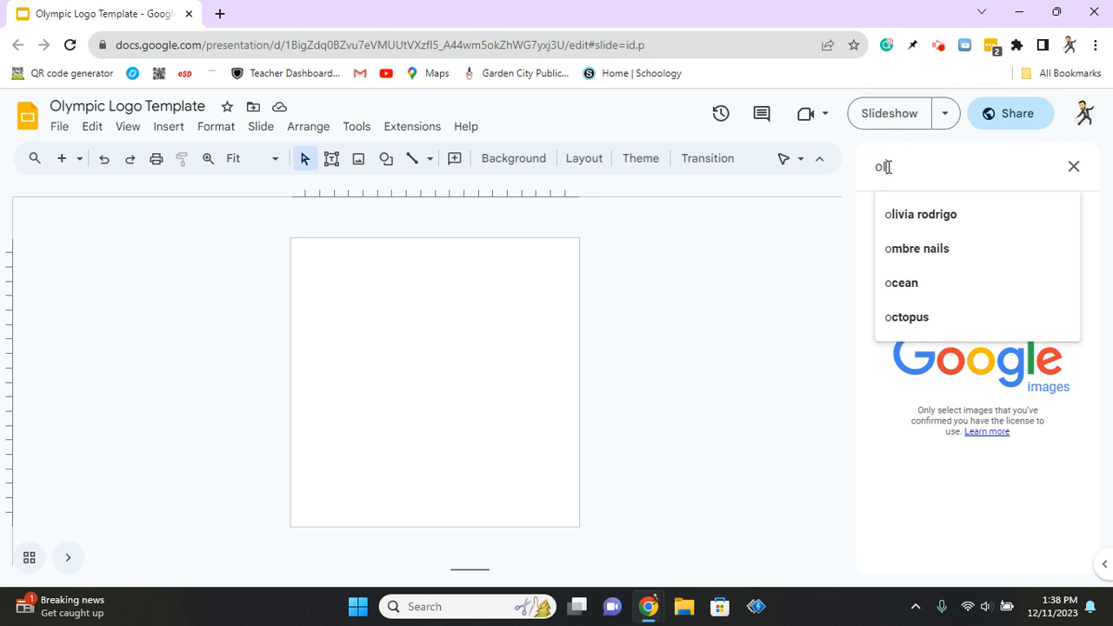
{"action": "type", "text": "lympic rings"}
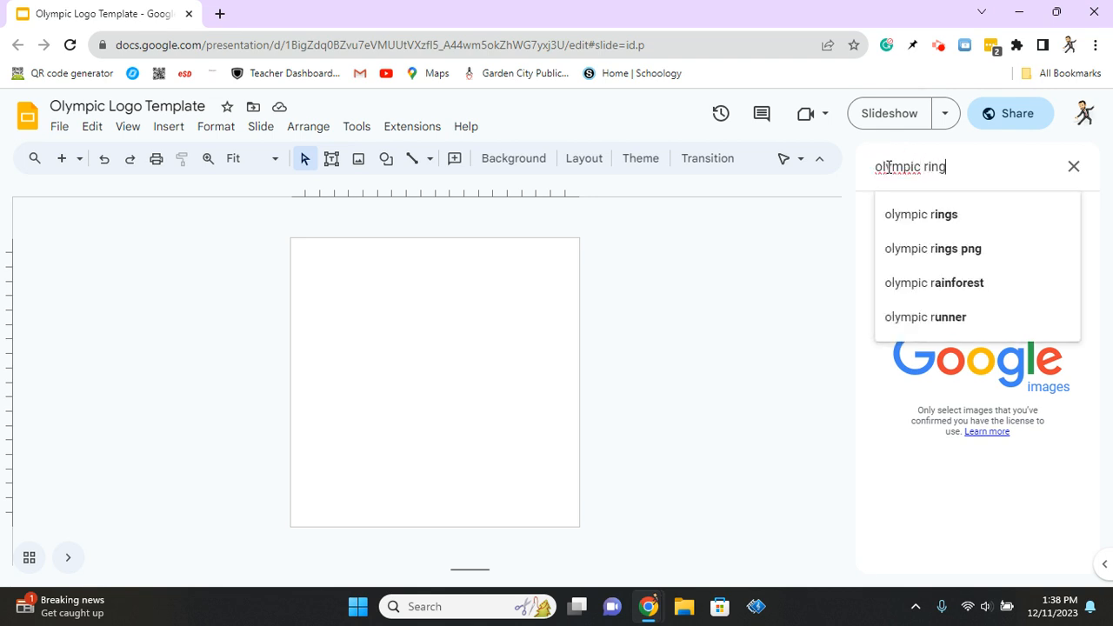
{"action": "key", "text": "Return"}
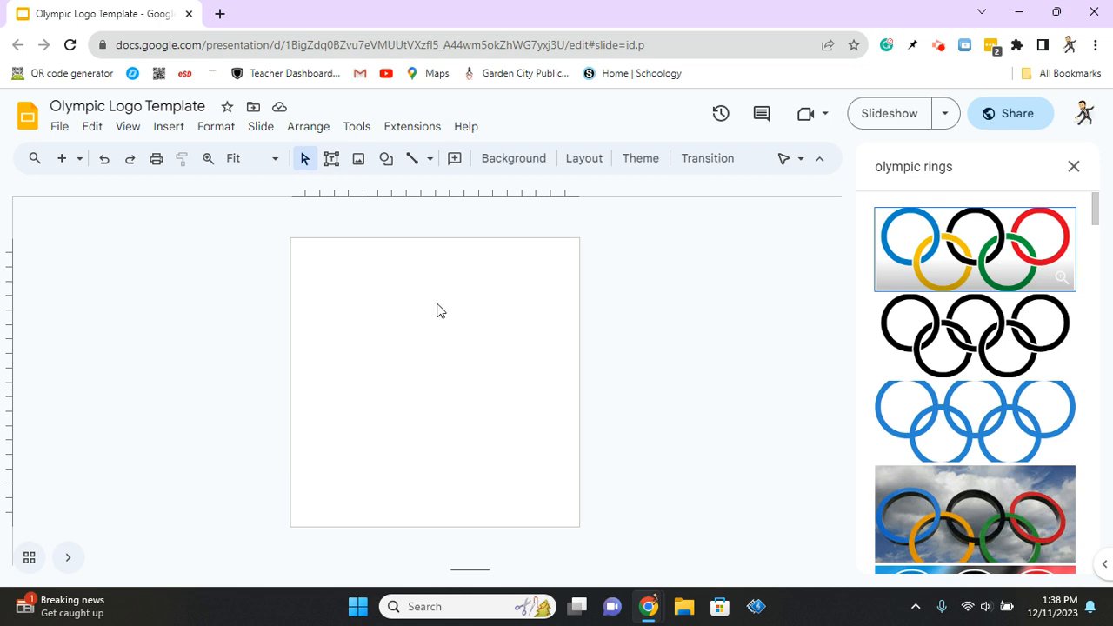
{"action": "left_click", "coordinate": [916, 327]}
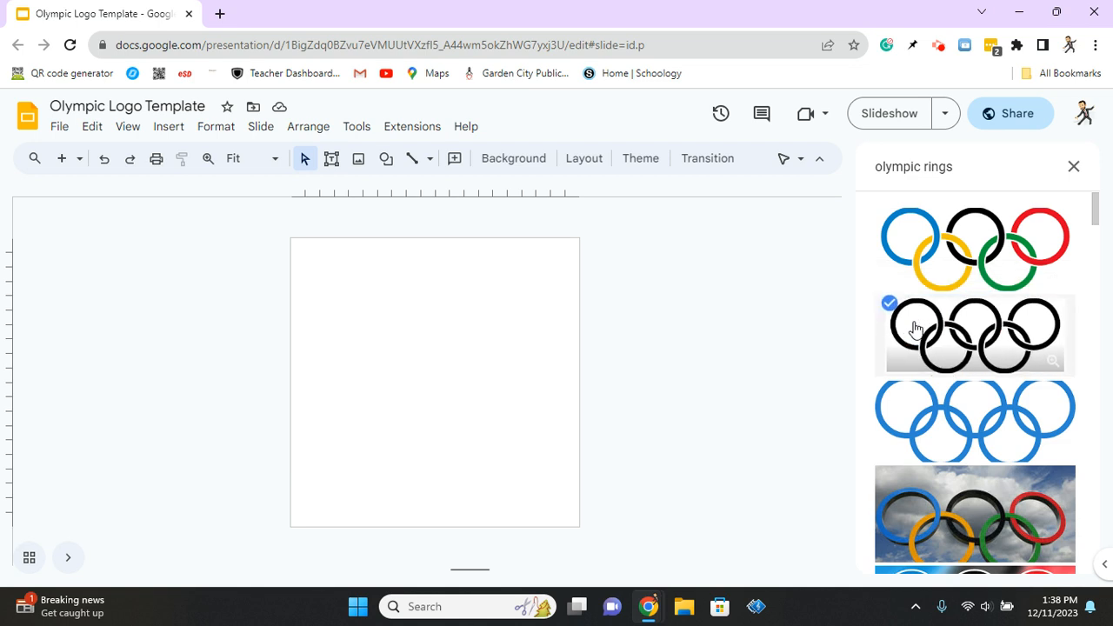
{"action": "left_click", "coordinate": [1070, 551]}
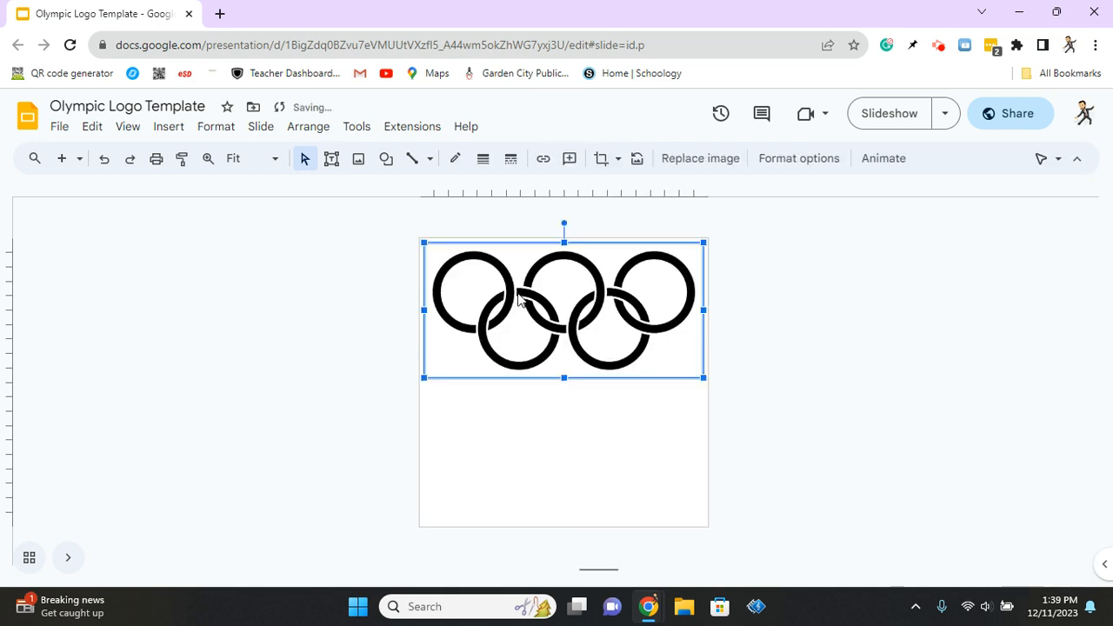
Center the Olympic rings image horizontally against the top edge of the slide and deselect it
{"action": "mouse_move", "coordinate": [563, 372]}
{"action": "left_mouse_down"}
{"action": "mouse_move", "coordinate": [559, 442]}
{"action": "mouse_move", "coordinate": [557, 391]}
{"action": "left_mouse_up"}
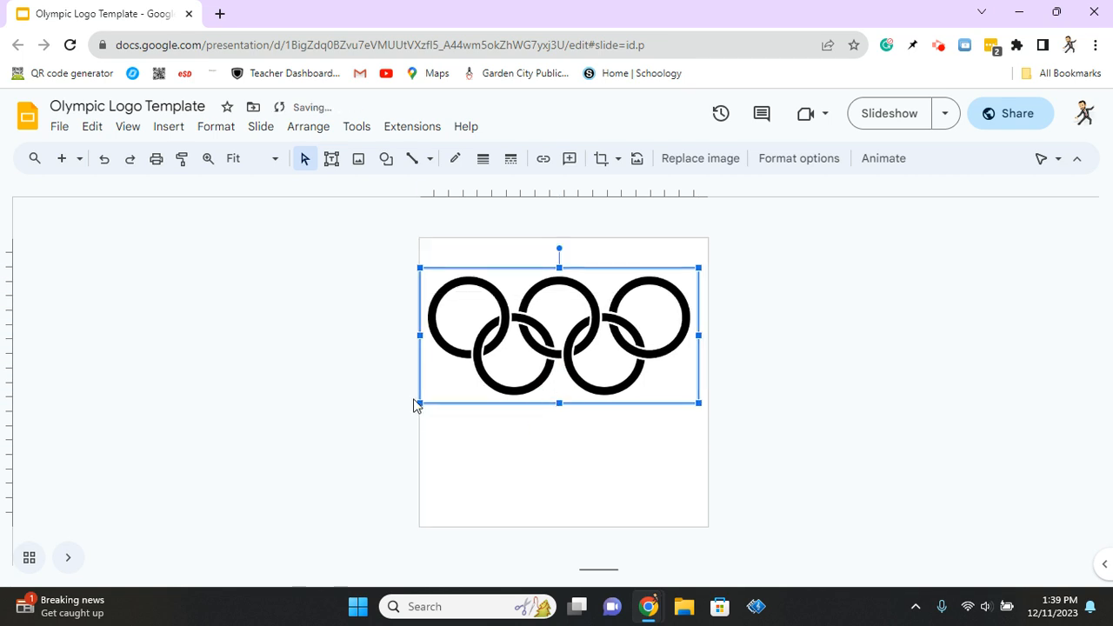
{"action": "mouse_move", "coordinate": [419, 403]}
{"action": "left_mouse_down"}
{"action": "mouse_move", "coordinate": [463, 357]}
{"action": "mouse_move", "coordinate": [419, 396]}
{"action": "left_mouse_up"}
{"action": "left_click_drag", "start_coordinate": [519, 365], "coordinate": [526, 339]}
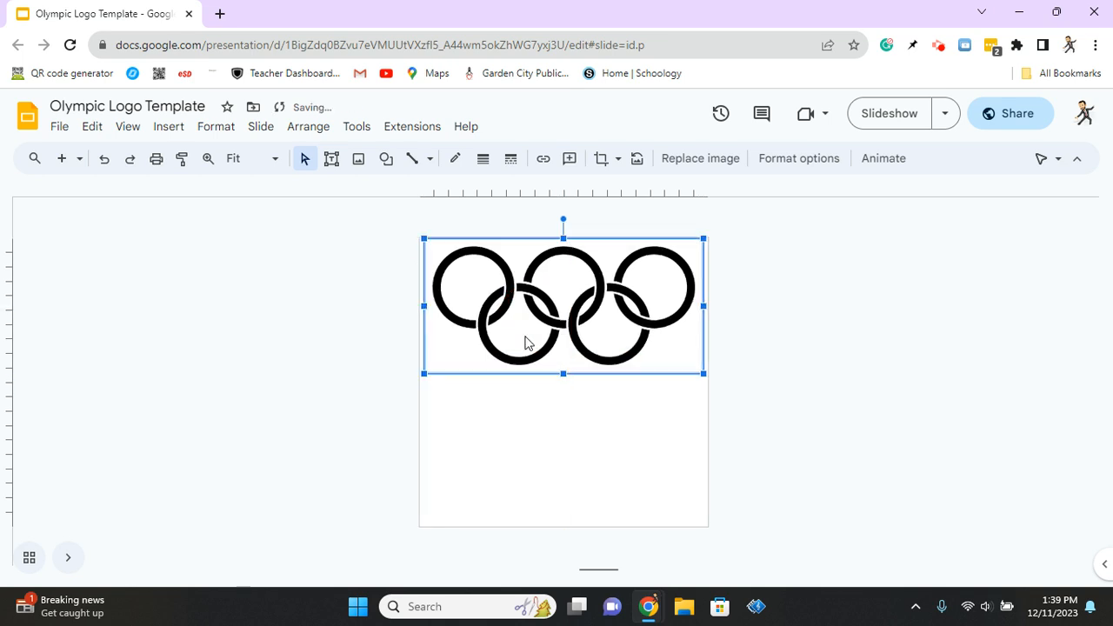
{"action": "left_click", "coordinate": [342, 445]}
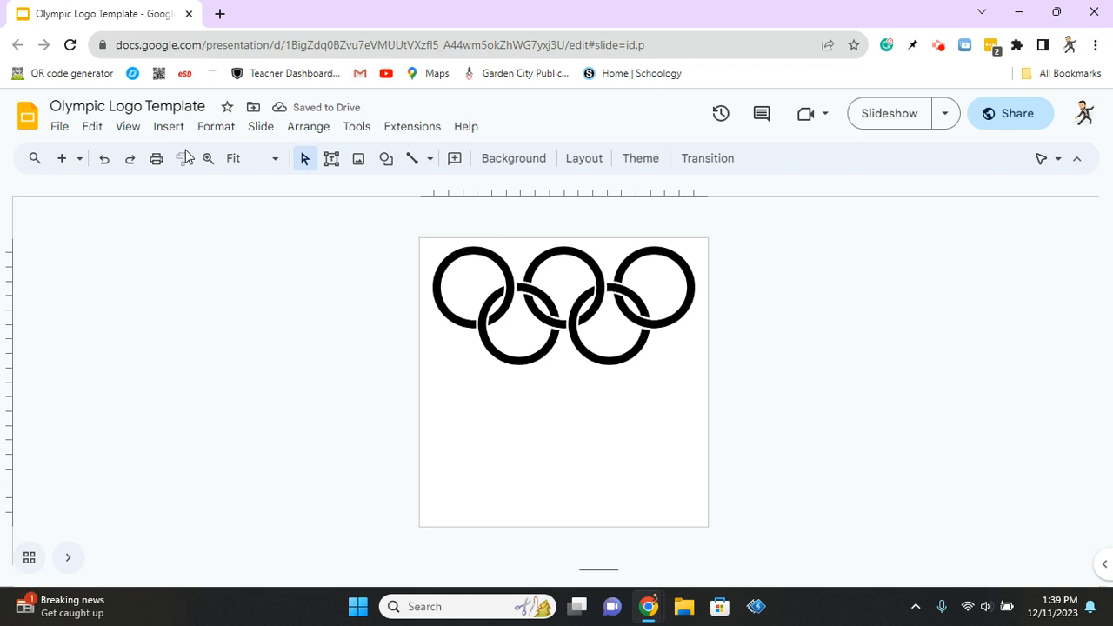
Take a camera photo of the hand-drawn box, insert only that photo, and move it to the slide's lower-left corner
{"action": "left_click", "coordinate": [169, 127]}
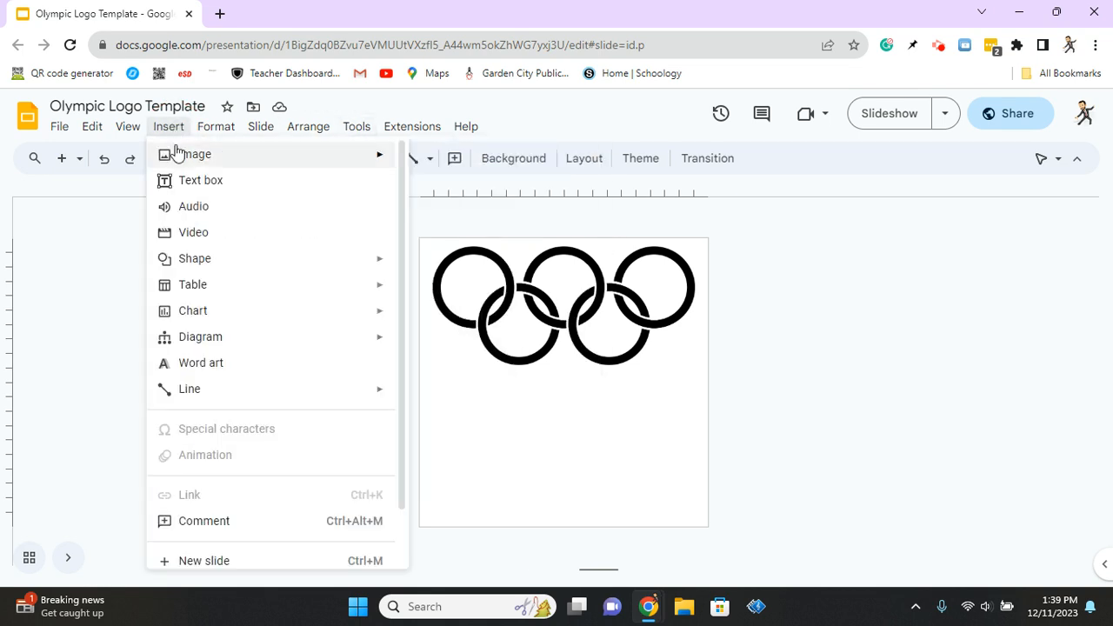
{"action": "mouse_move", "coordinate": [368, 157]}
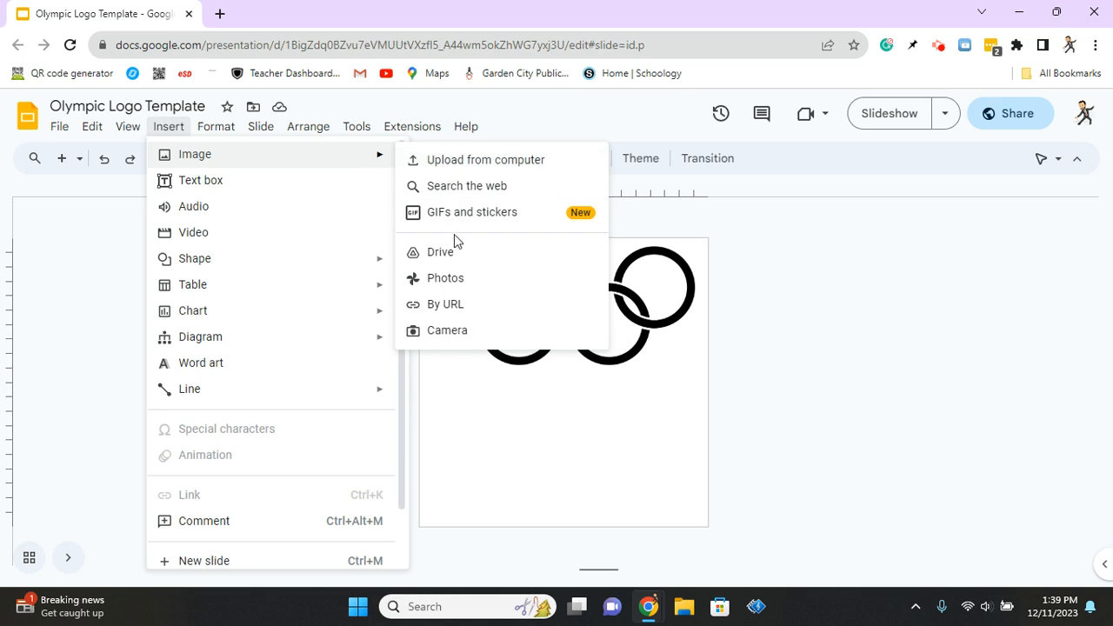
{"action": "left_click", "coordinate": [439, 331]}
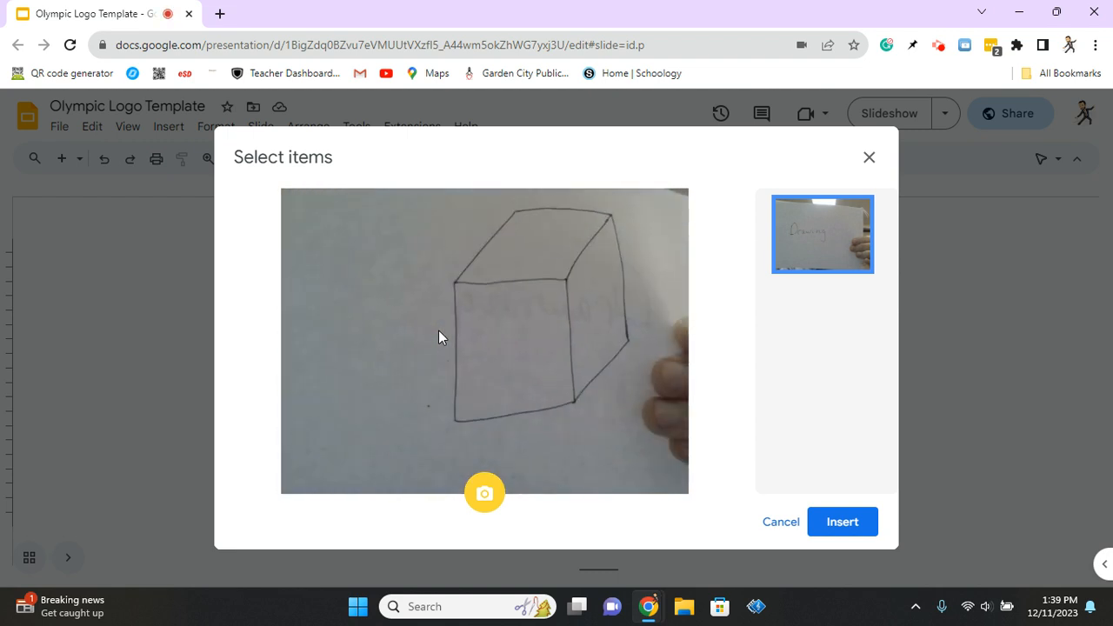
{"action": "left_click", "coordinate": [487, 493]}
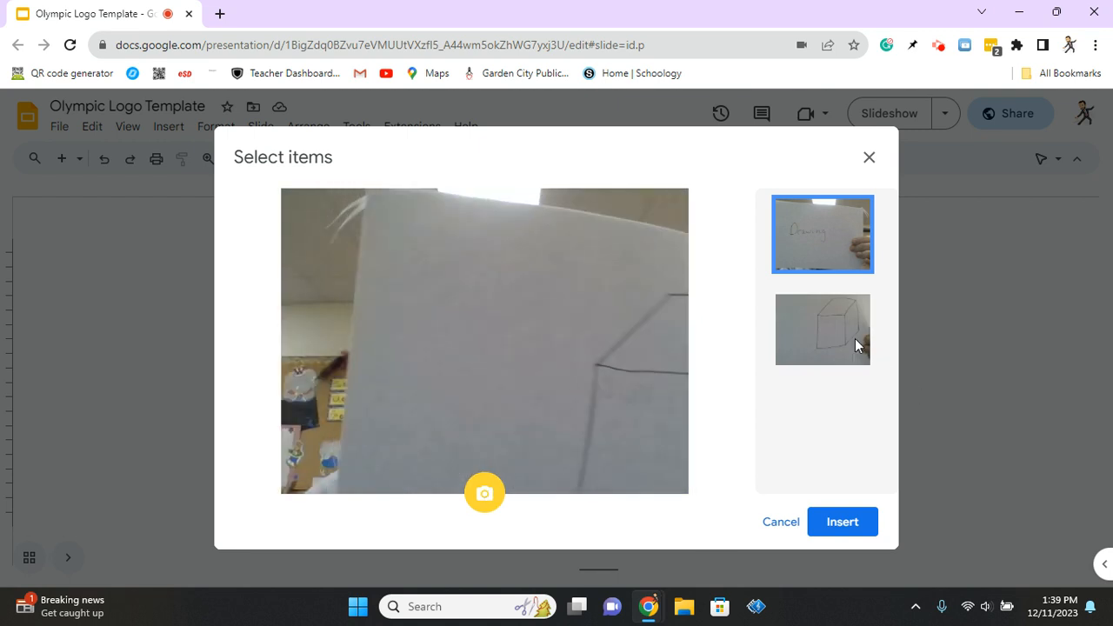
{"action": "left_click", "coordinate": [847, 336]}
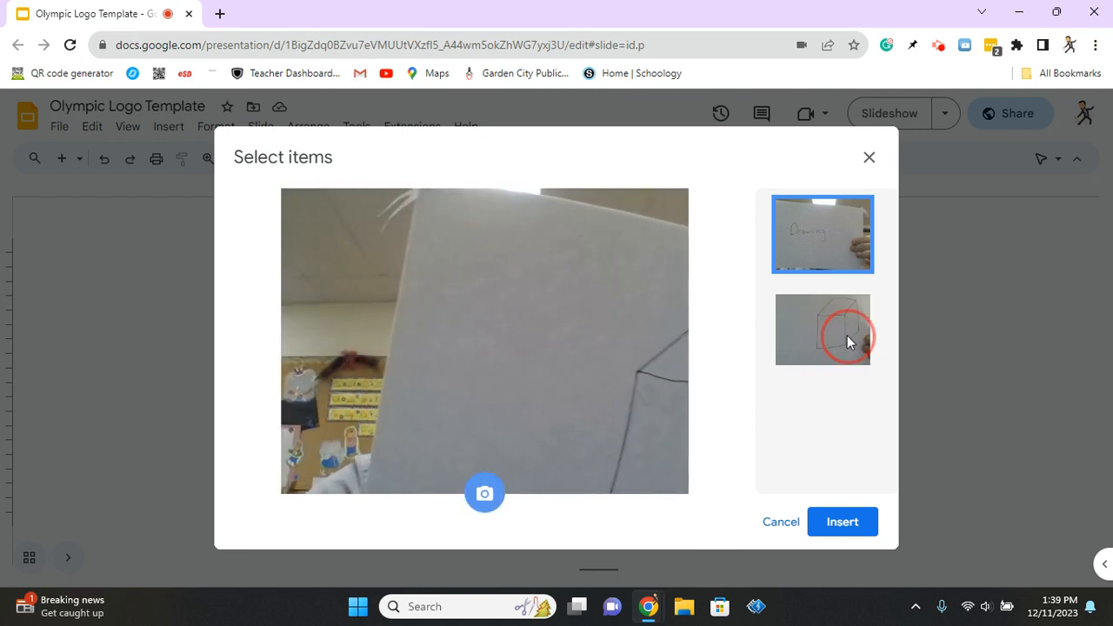
{"action": "left_click", "coordinate": [841, 523]}
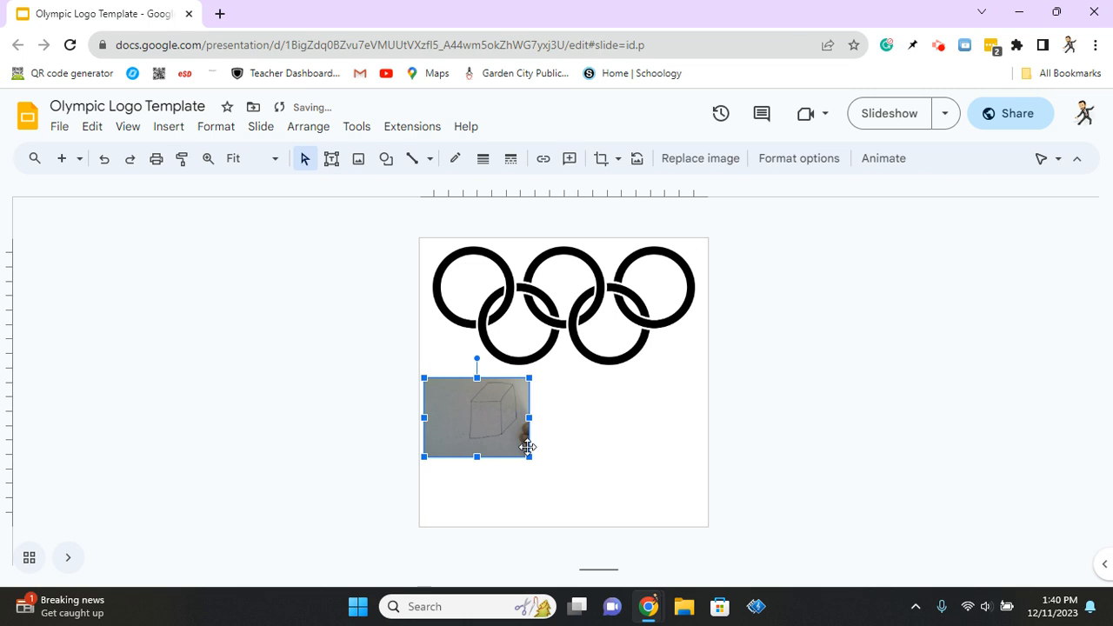
{"action": "left_click_drag", "start_coordinate": [501, 431], "coordinate": [497, 490]}
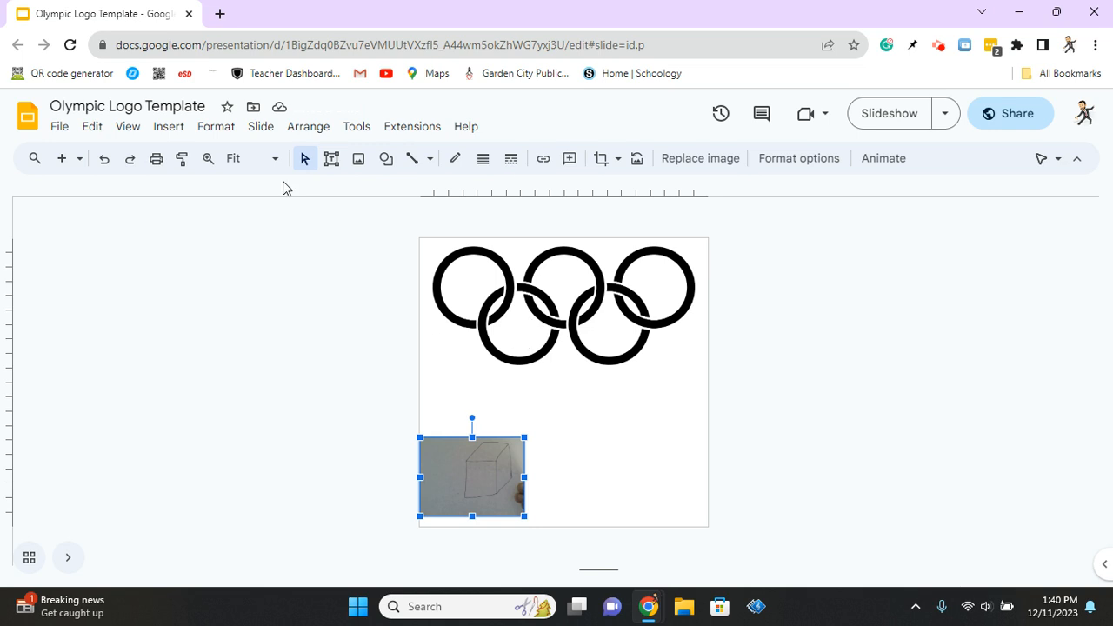
Add a text box below the rings on the right half of the slide containing "Text Box"
{"action": "left_click", "coordinate": [168, 127]}
{"action": "mouse_move", "coordinate": [216, 127]}
{"action": "mouse_move", "coordinate": [159, 135]}
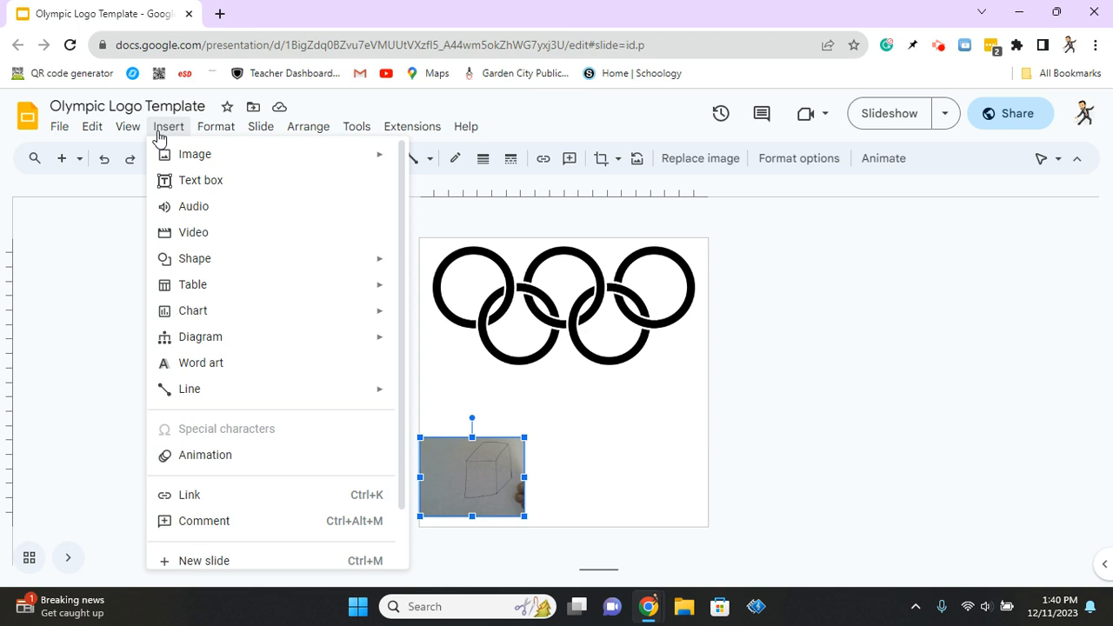
{"action": "left_click", "coordinate": [198, 183]}
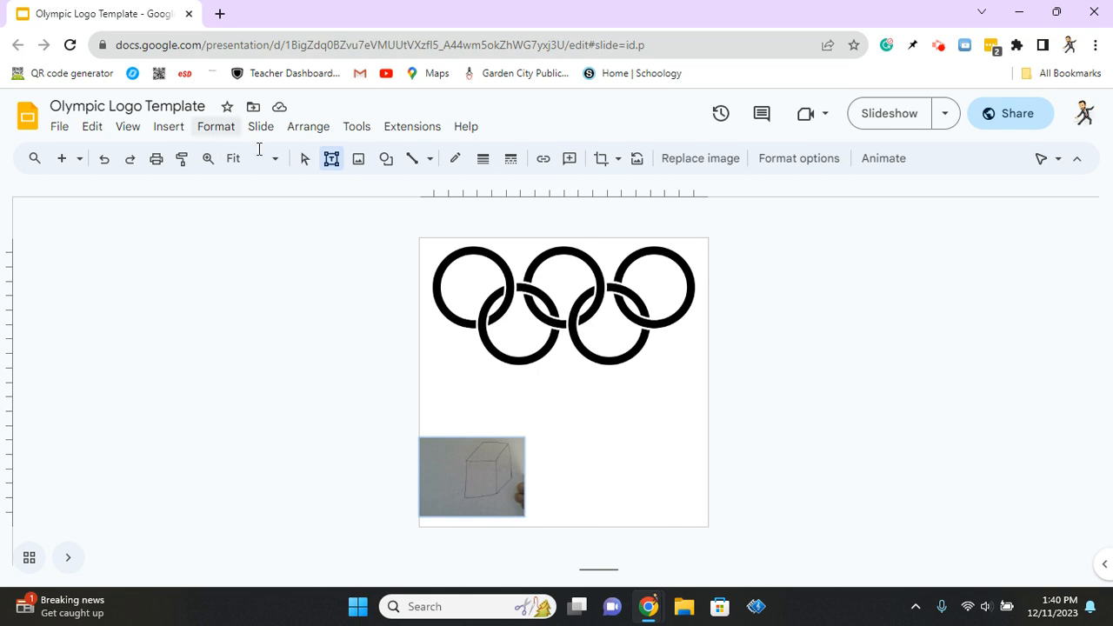
{"action": "left_click_drag", "start_coordinate": [556, 378], "coordinate": [685, 429]}
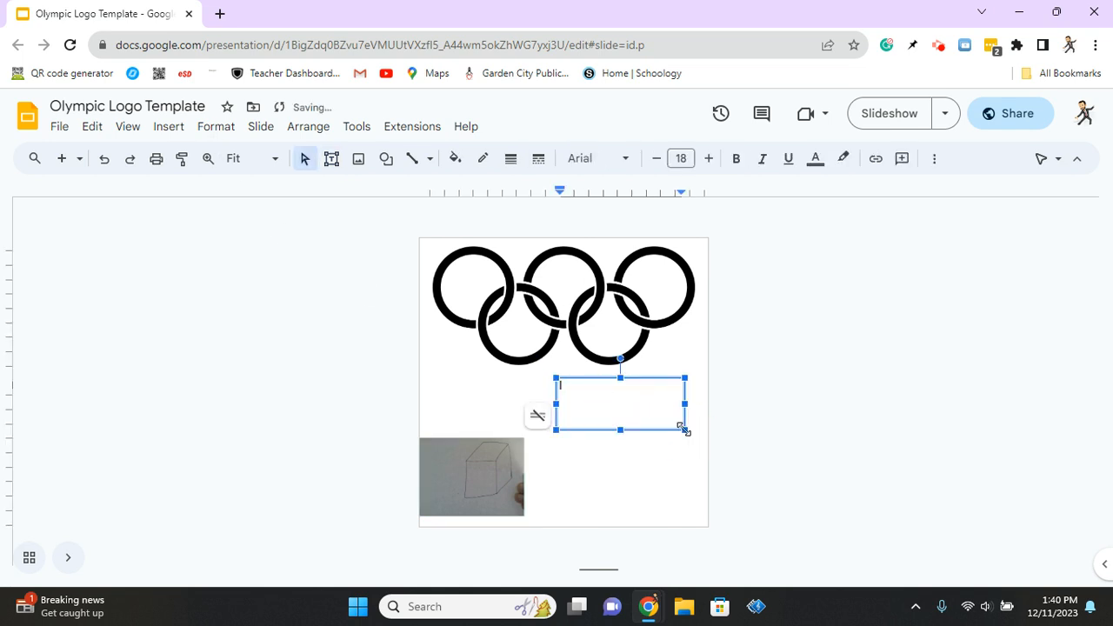
{"action": "type", "text": "Text Box"}
Set the font size of the "Text Box" text to 20
{"action": "left_click", "coordinate": [592, 392]}
{"action": "left_click_drag", "start_coordinate": [596, 388], "coordinate": [563, 384]}
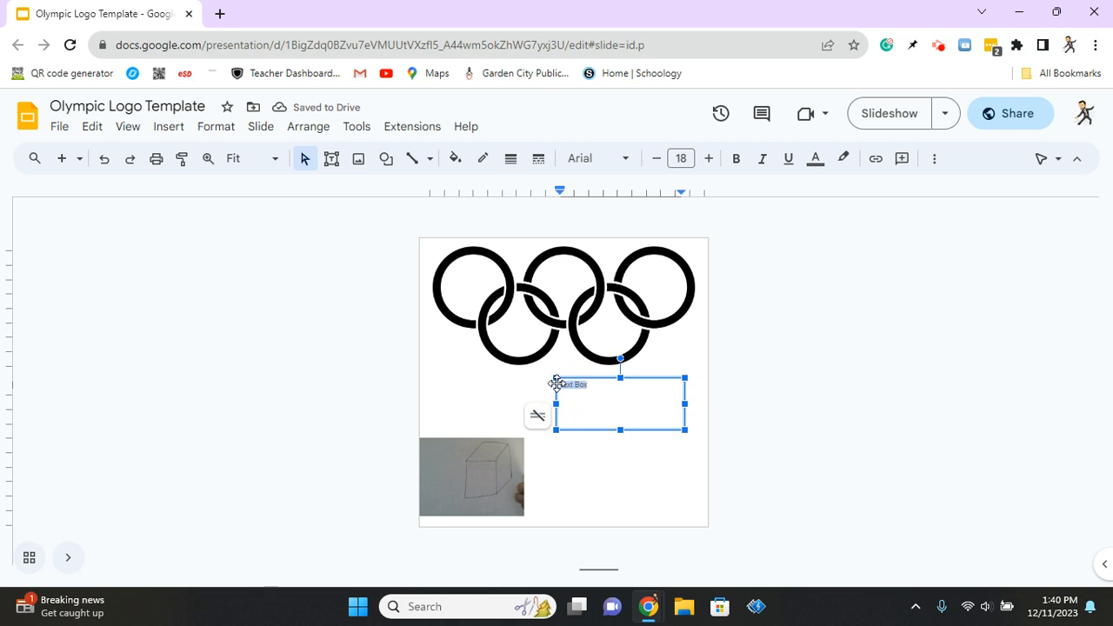
{"action": "left_click", "coordinate": [709, 158]}
{"action": "left_click", "coordinate": [709, 158]}
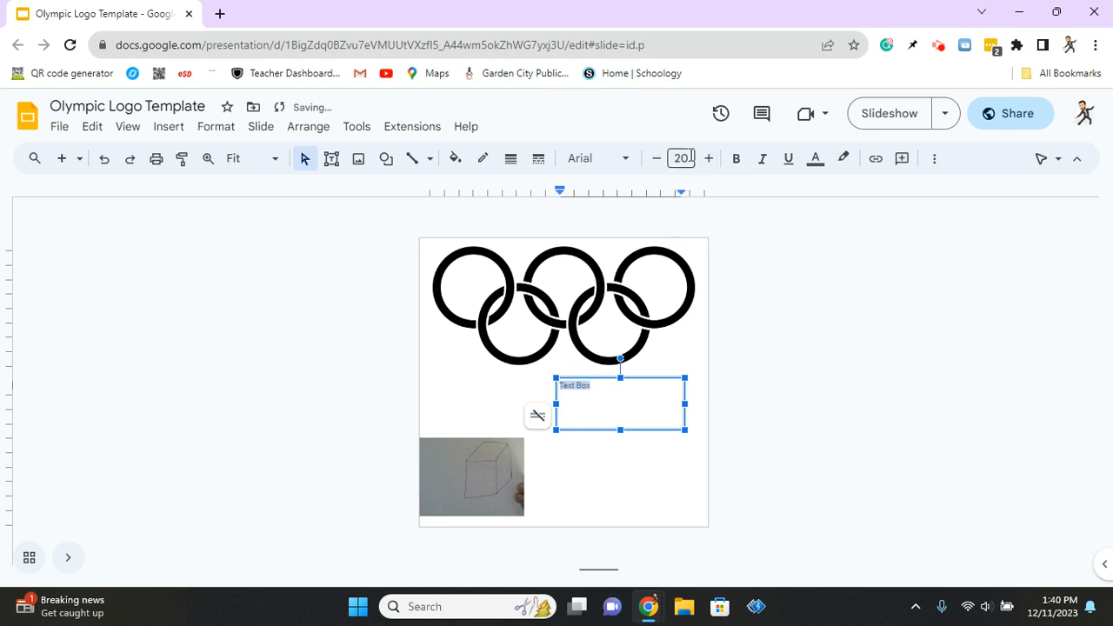
{"action": "left_click", "coordinate": [692, 159]}
{"action": "left_click", "coordinate": [709, 159]}
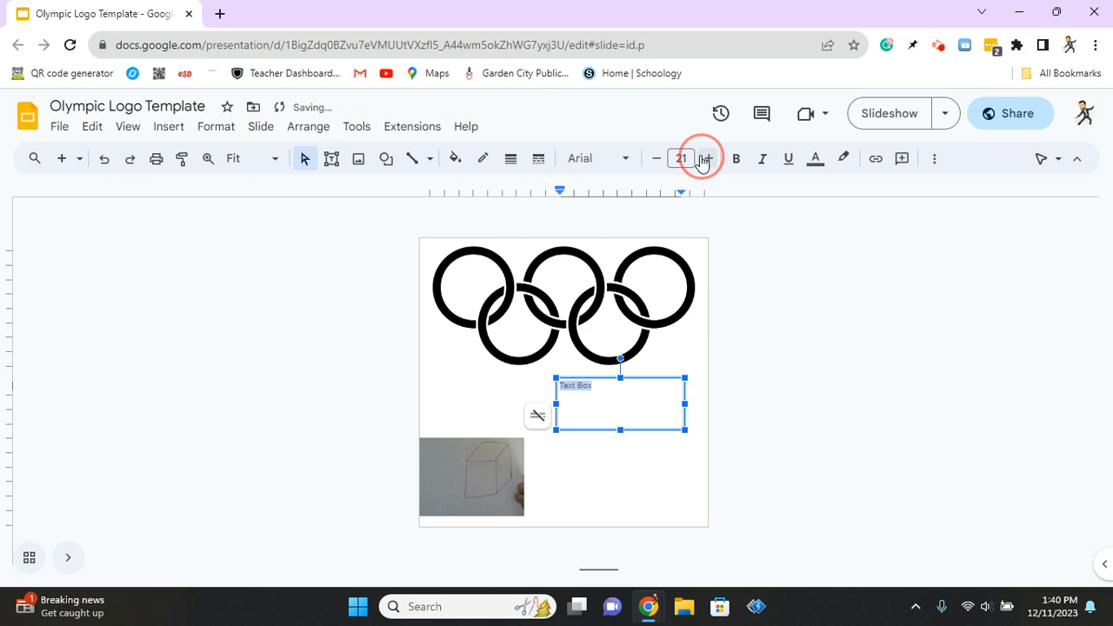
{"action": "left_click", "coordinate": [659, 159]}
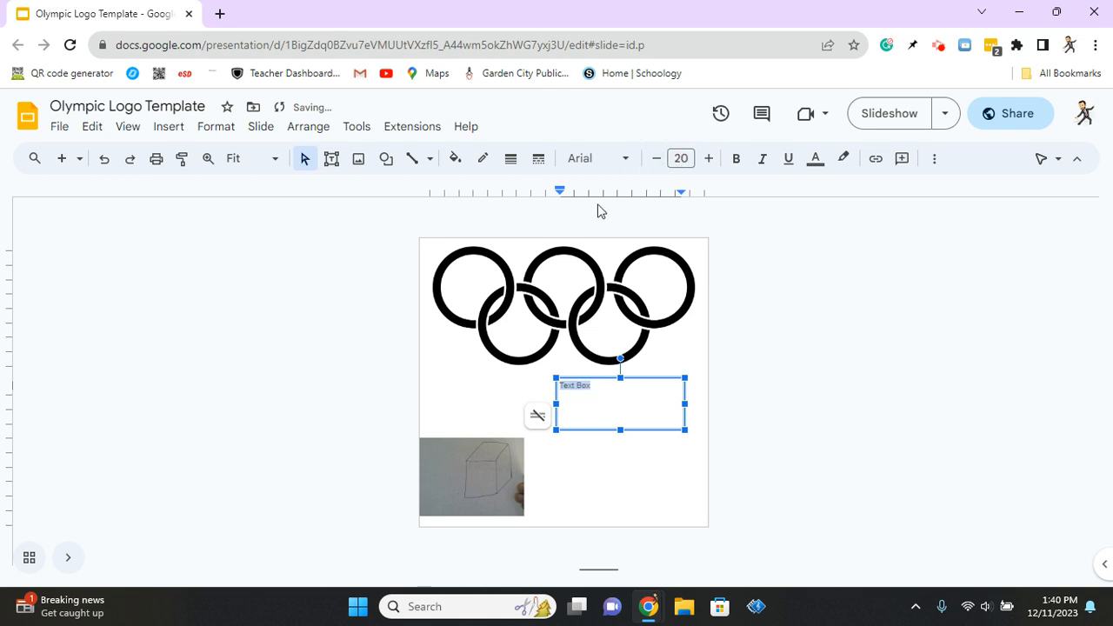
Set the "Text Box" text in the Great Vibes font, open its text color options, and deselect the box
{"action": "left_click", "coordinate": [625, 159]}
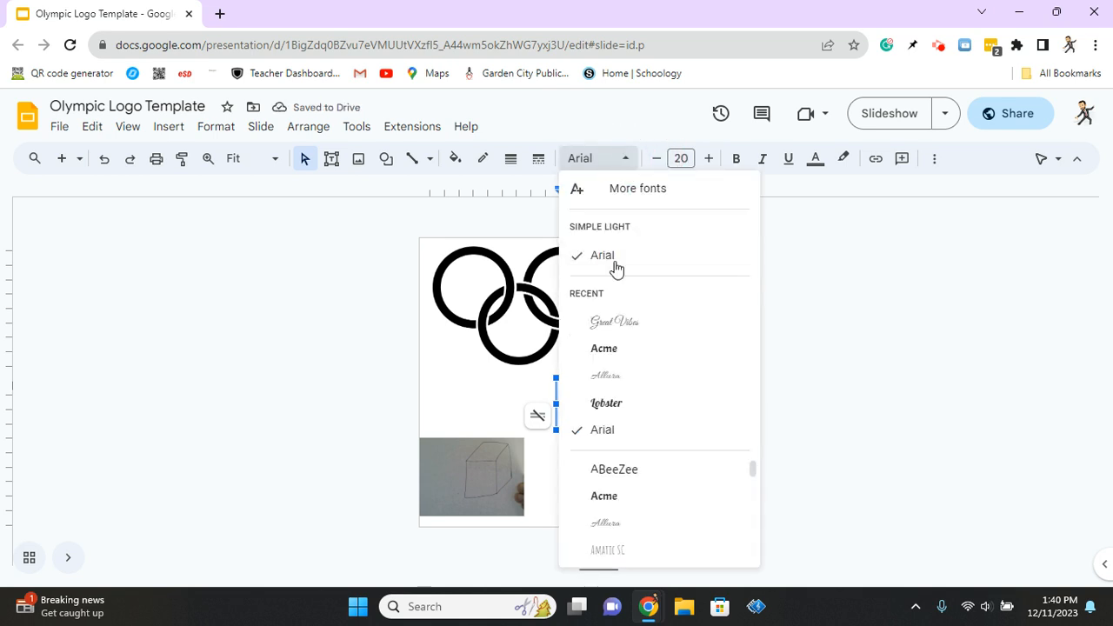
{"action": "left_click", "coordinate": [614, 322]}
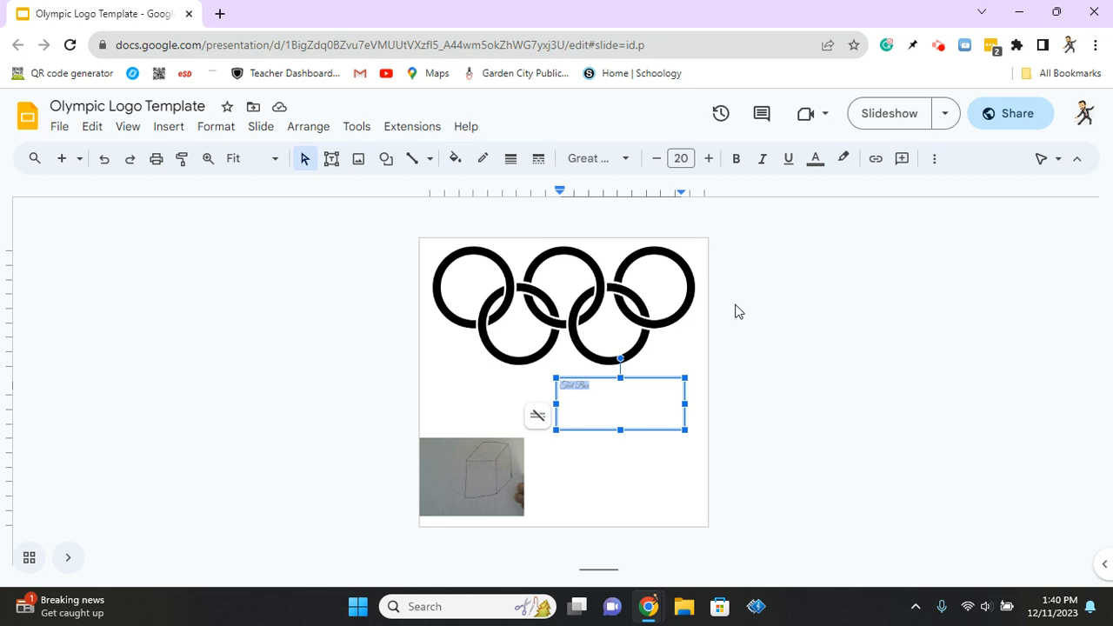
{"action": "left_click", "coordinate": [815, 160]}
{"action": "left_click", "coordinate": [821, 210]}
{"action": "left_click", "coordinate": [662, 449]}
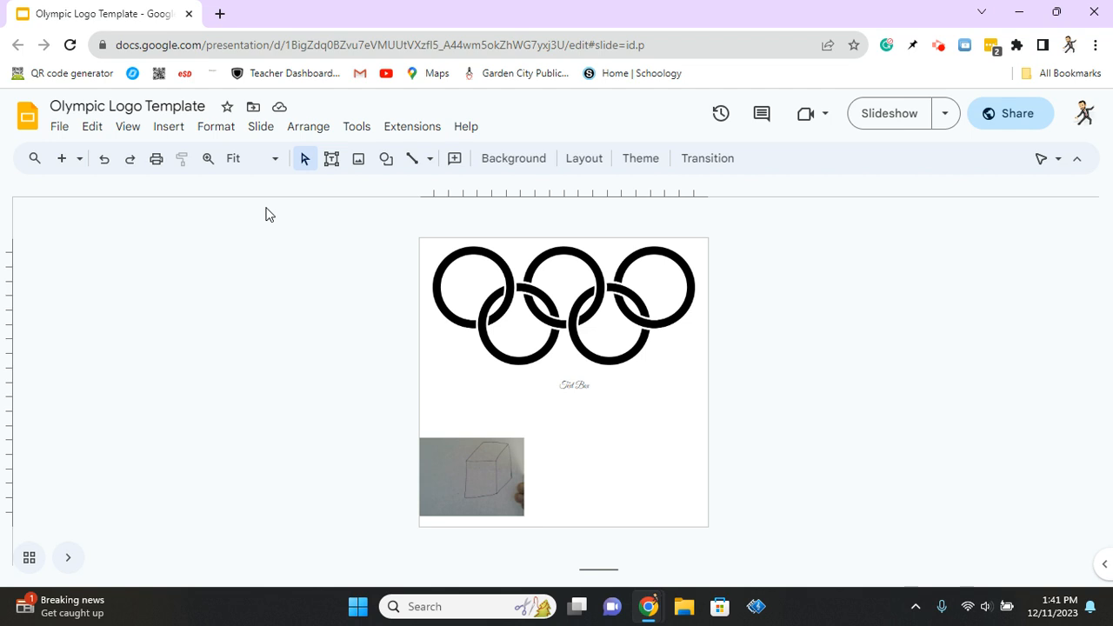
Zoom in to 148% on the "Text Box" text and switch back to the selection tool
{"action": "left_click", "coordinate": [208, 162]}
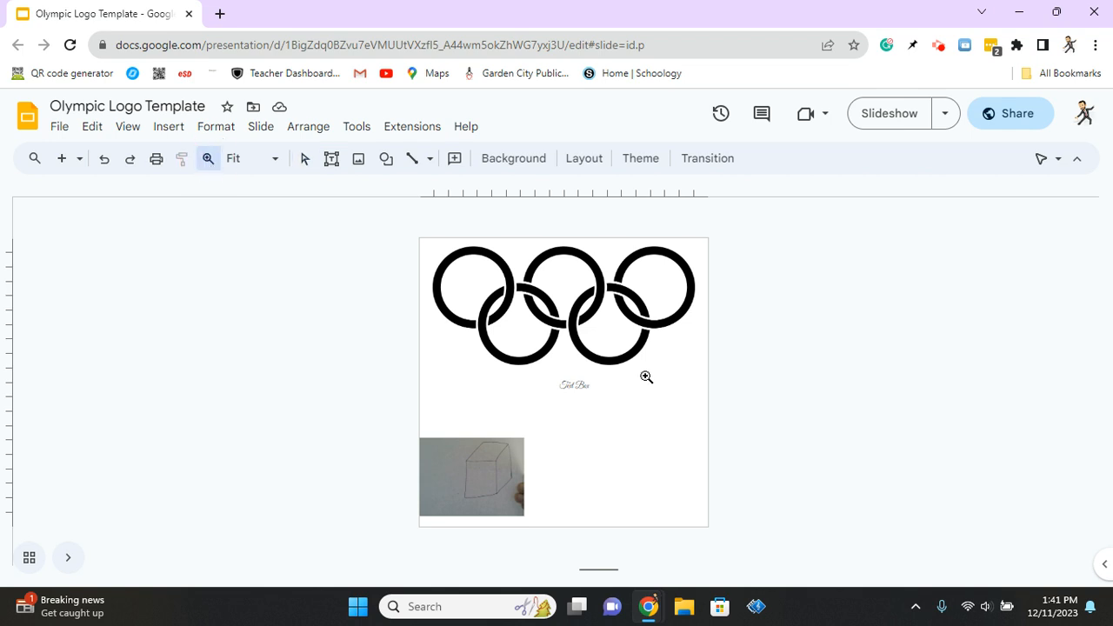
{"action": "left_click", "coordinate": [557, 390]}
{"action": "left_click", "coordinate": [581, 380]}
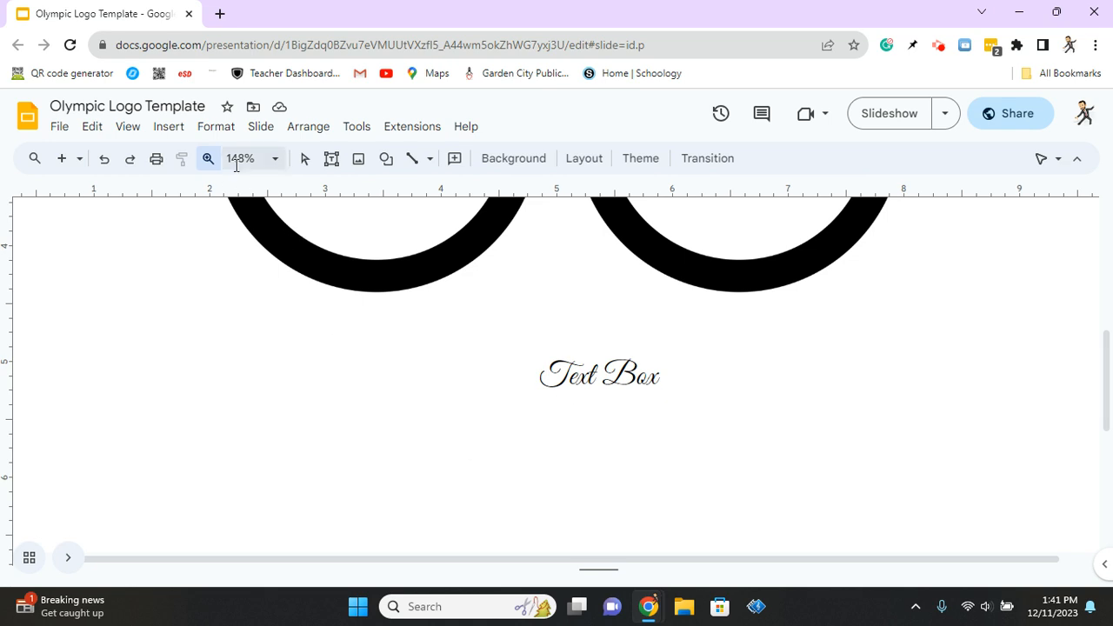
{"action": "left_click", "coordinate": [306, 157]}
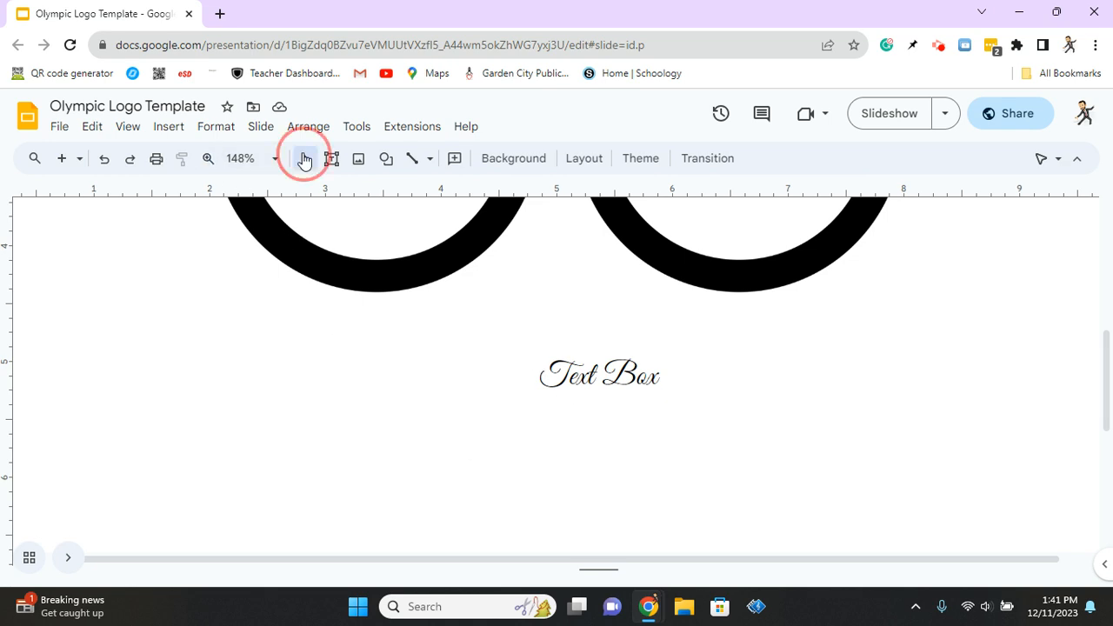
{"action": "left_click", "coordinate": [594, 372]}
{"action": "left_click", "coordinate": [437, 278]}
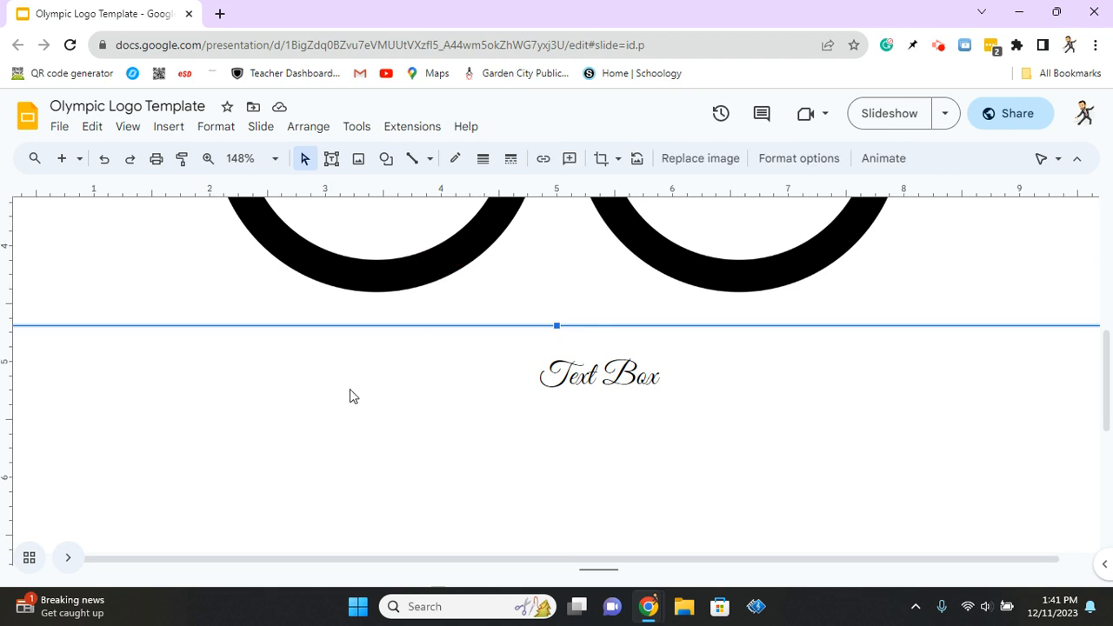
Set the slide zoom to Fit and select the "Text Box" text box below the rings
{"action": "left_click", "coordinate": [275, 165]}
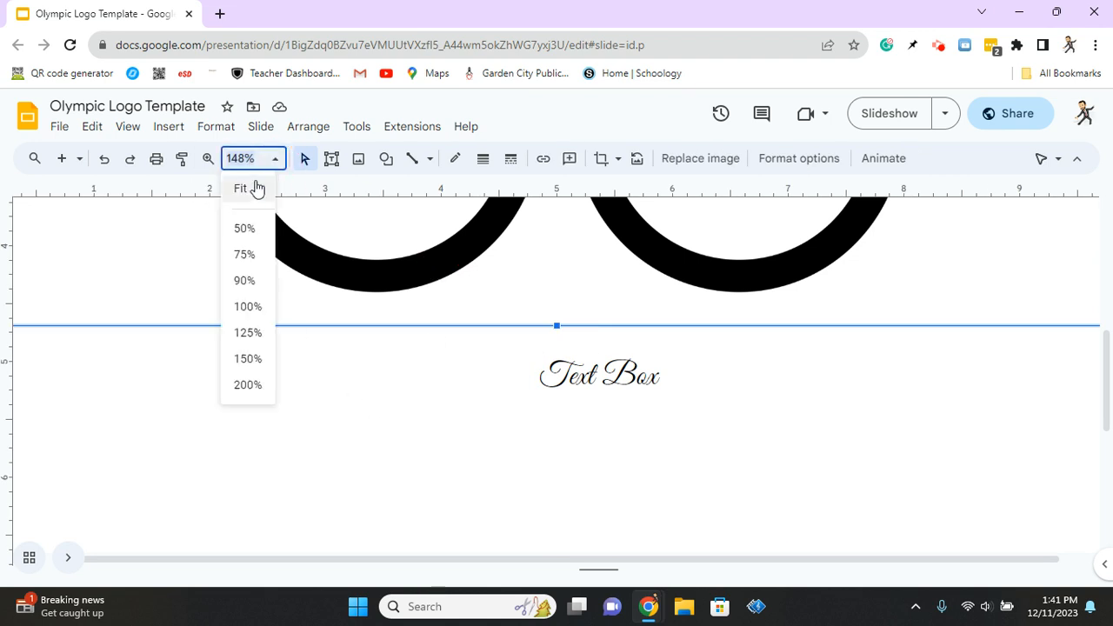
{"action": "left_click", "coordinate": [268, 164]}
{"action": "left_click", "coordinate": [265, 169]}
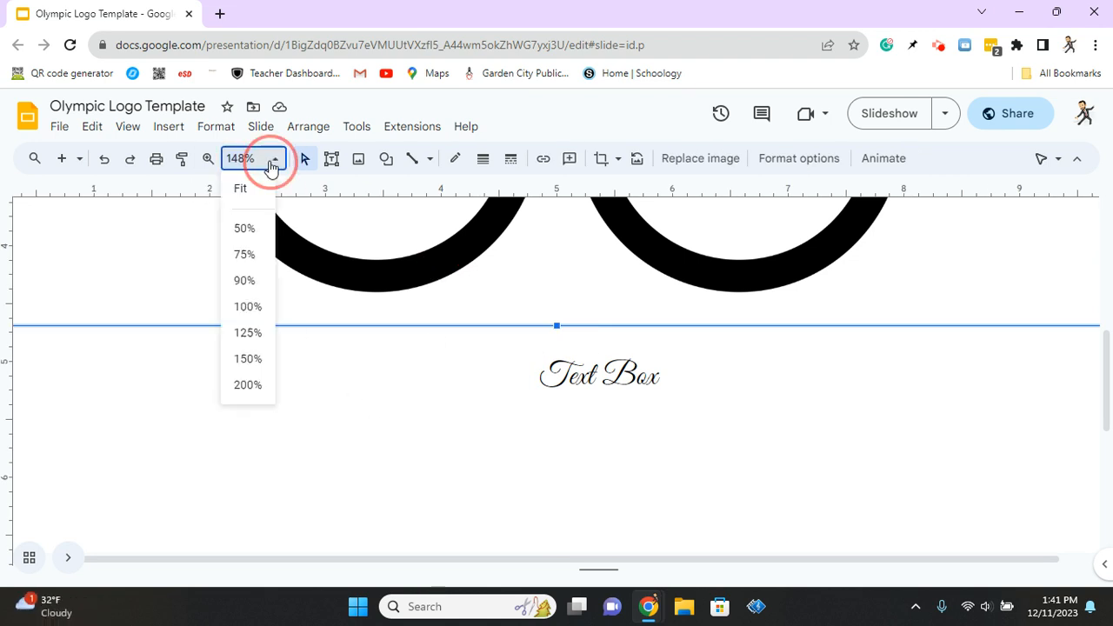
{"action": "left_click", "coordinate": [255, 187]}
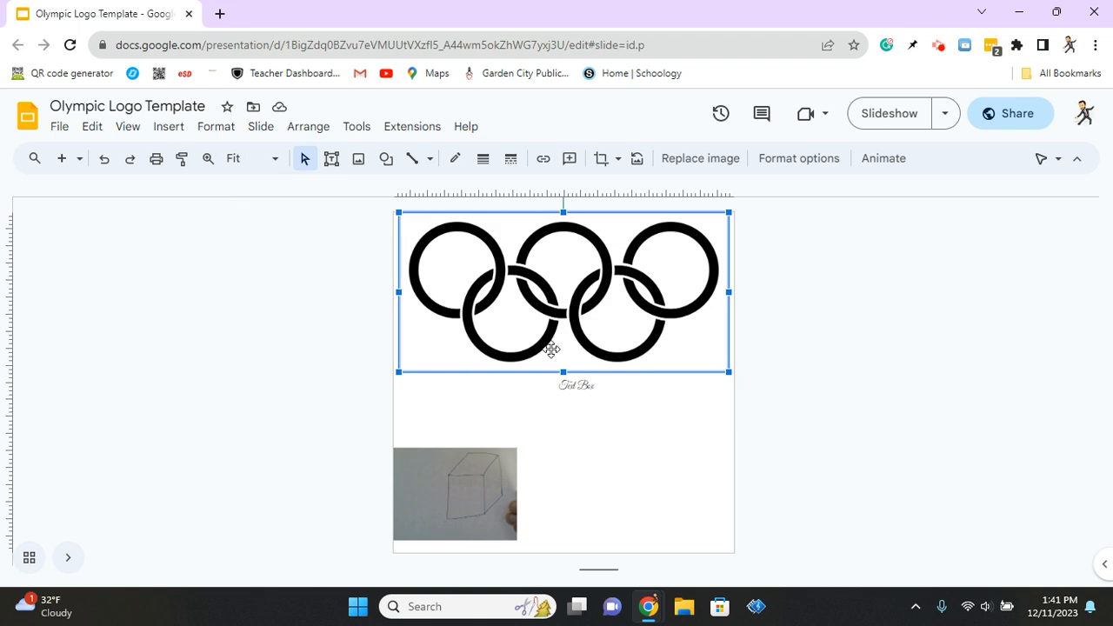
{"action": "left_click", "coordinate": [663, 395]}
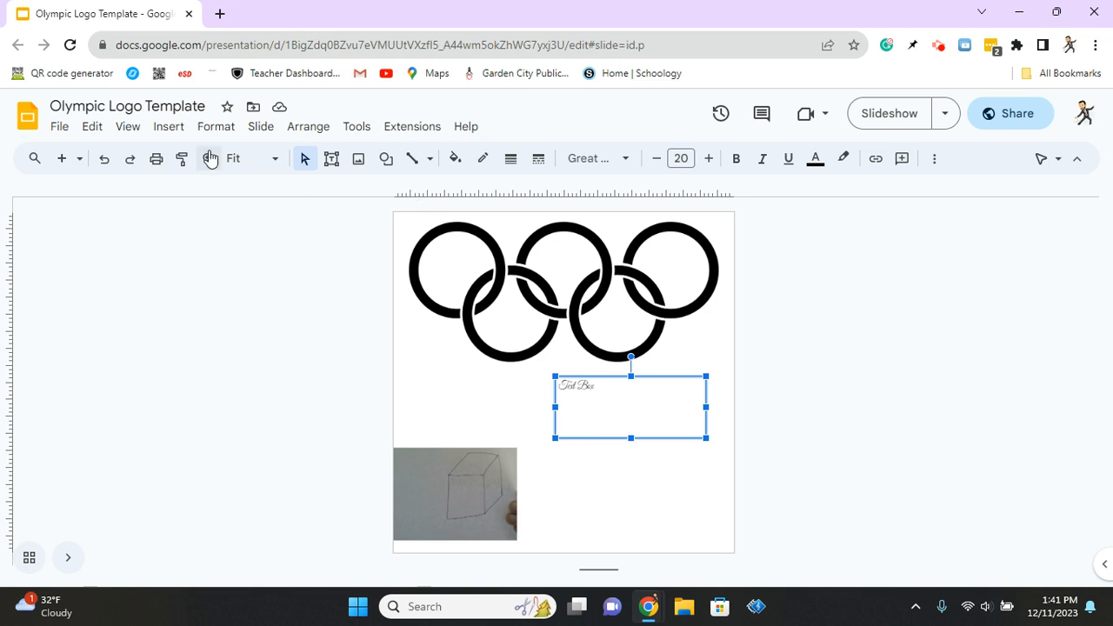
Insert word art reading "Word Art" on a single line
{"action": "left_click", "coordinate": [167, 127]}
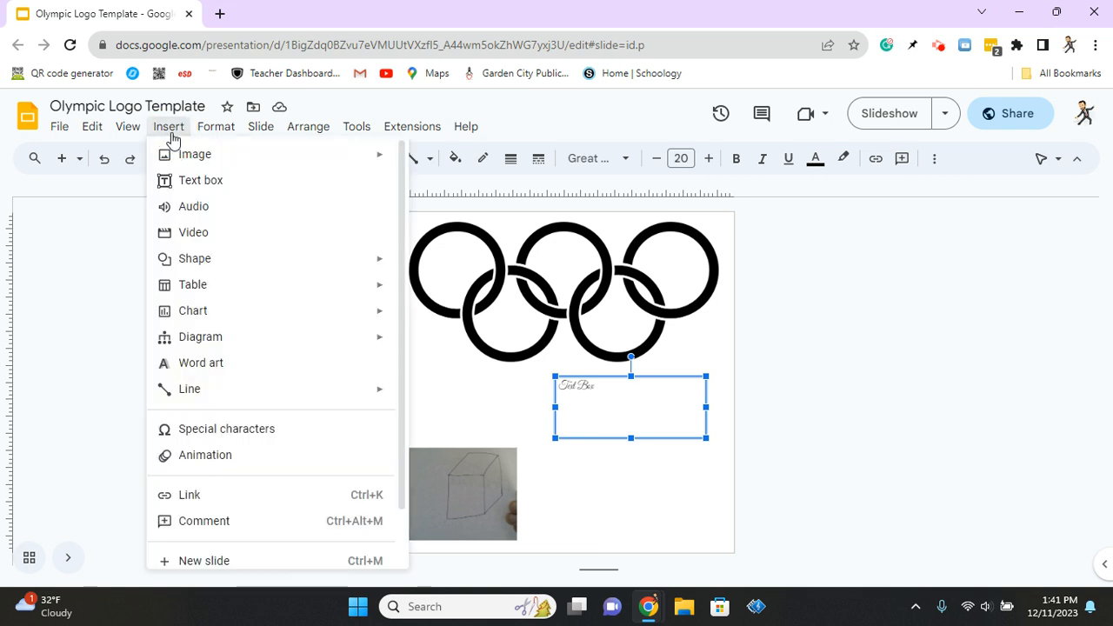
{"action": "left_click", "coordinate": [192, 369]}
{"action": "left_click", "coordinate": [515, 240]}
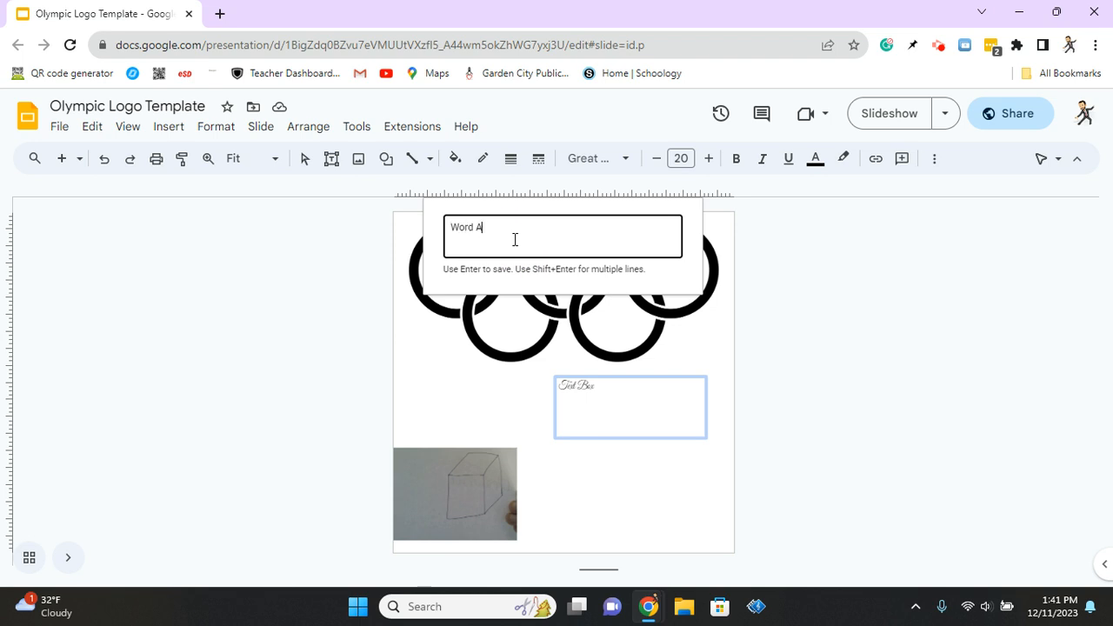
{"action": "key", "text": "Return"}
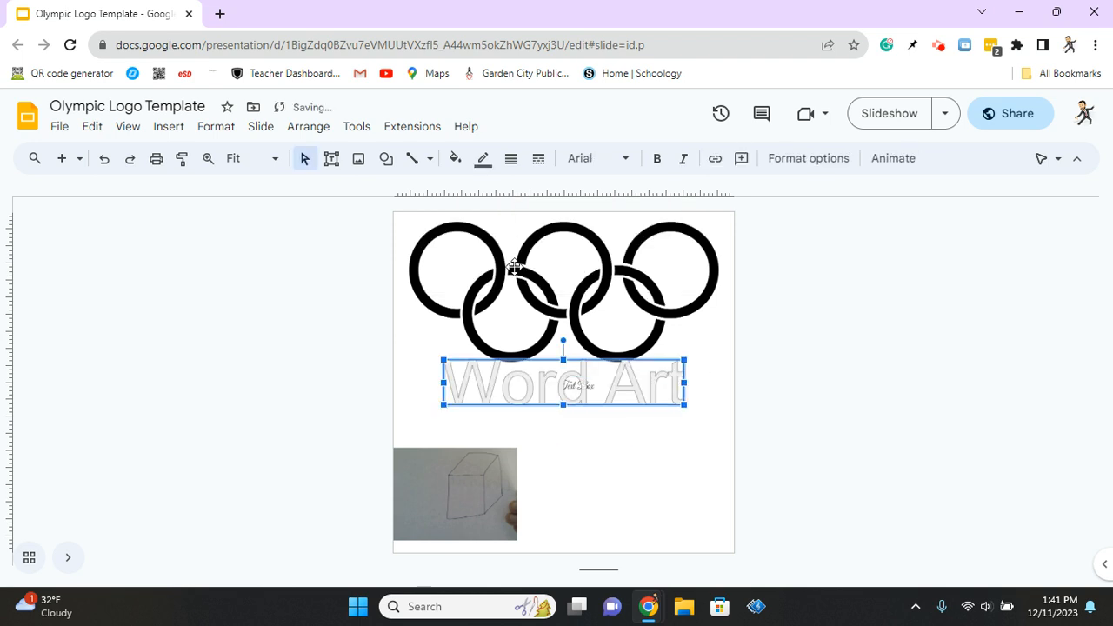
Move the word art down over the lower part of the slide and resize it to taller, narrower lettering beside the drawing photo
{"action": "left_click_drag", "start_coordinate": [527, 358], "coordinate": [519, 476]}
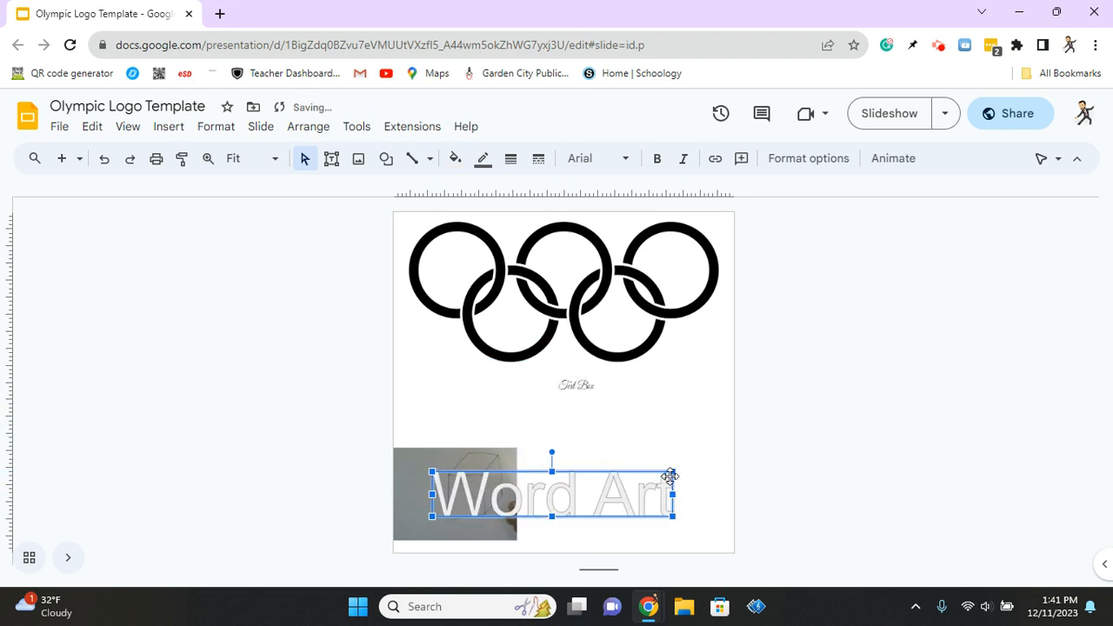
{"action": "left_click_drag", "start_coordinate": [672, 472], "coordinate": [725, 387]}
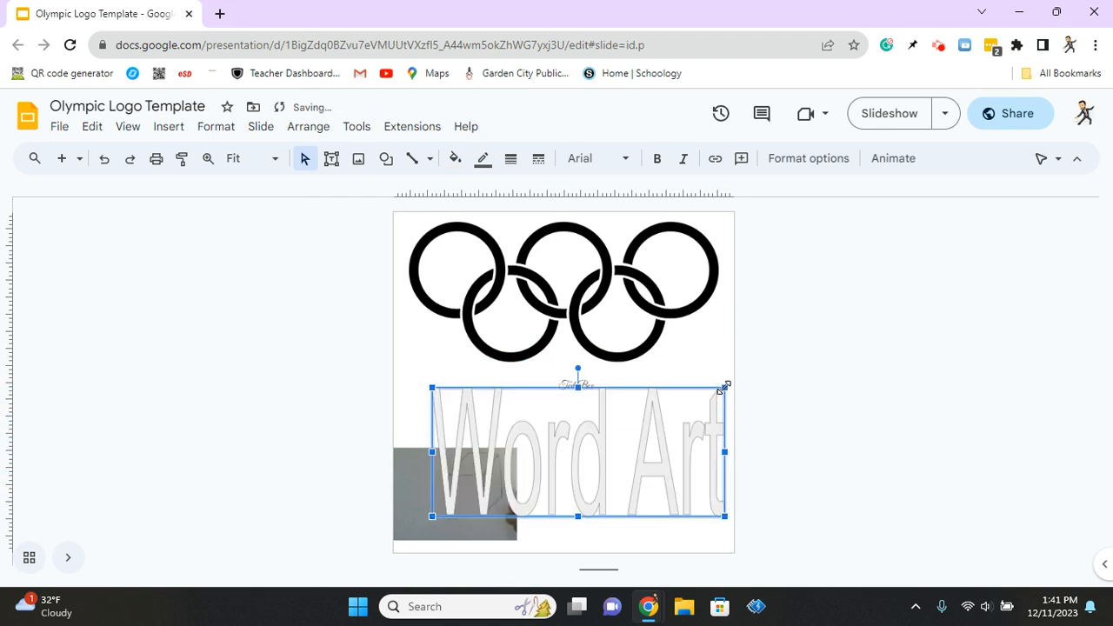
{"action": "left_click_drag", "start_coordinate": [433, 518], "coordinate": [514, 491]}
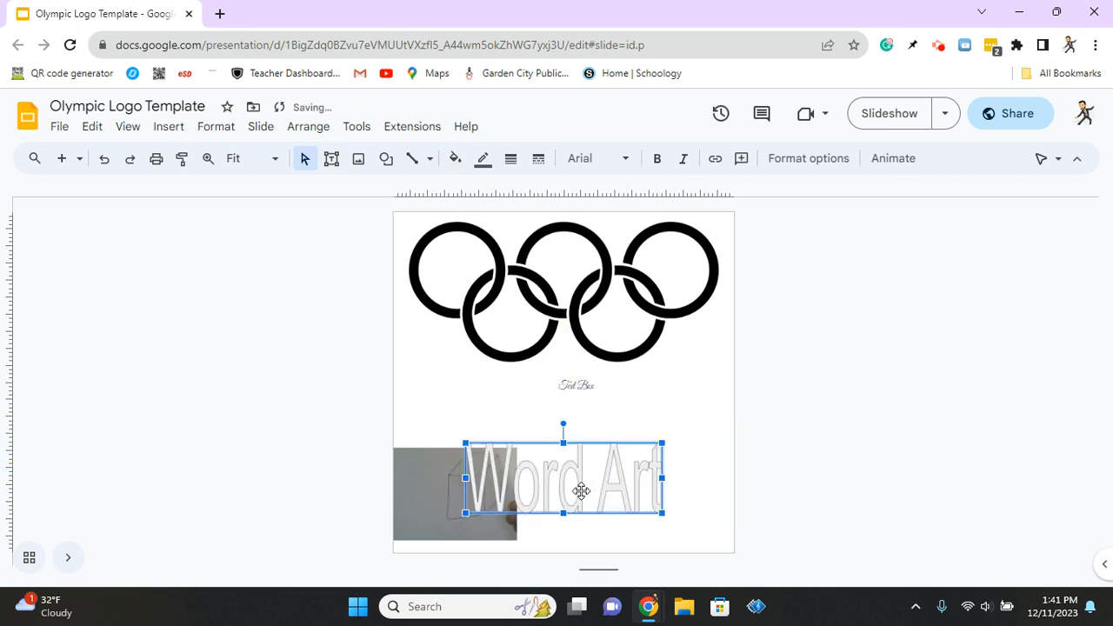
Set the fill color of the word art to solid black
{"action": "left_click", "coordinate": [580, 485]}
{"action": "left_click", "coordinate": [456, 163]}
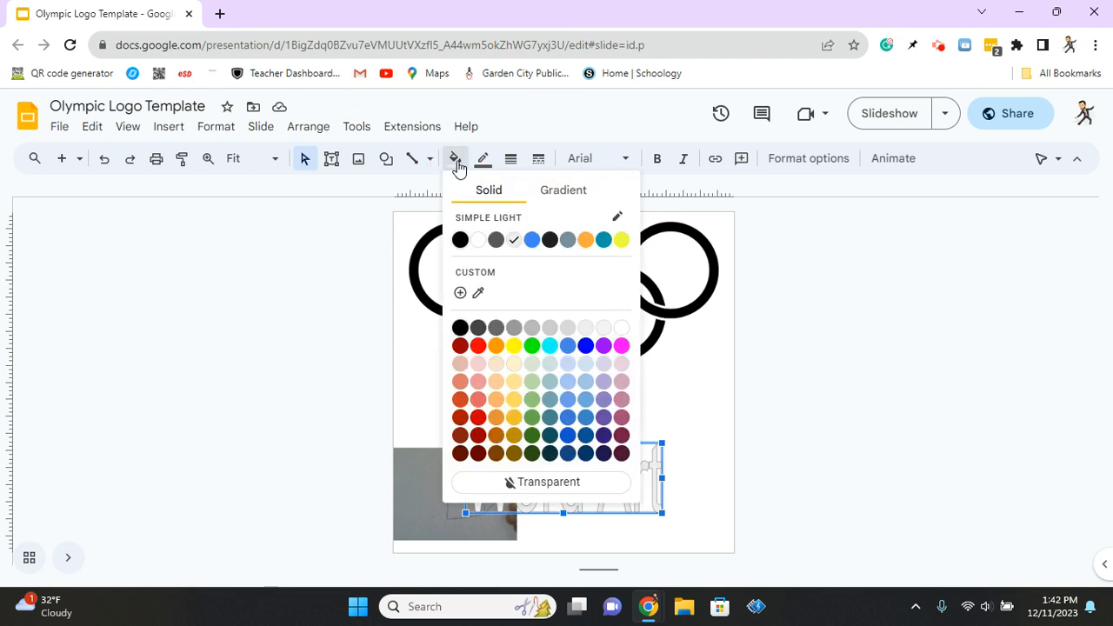
{"action": "left_click", "coordinate": [461, 245]}
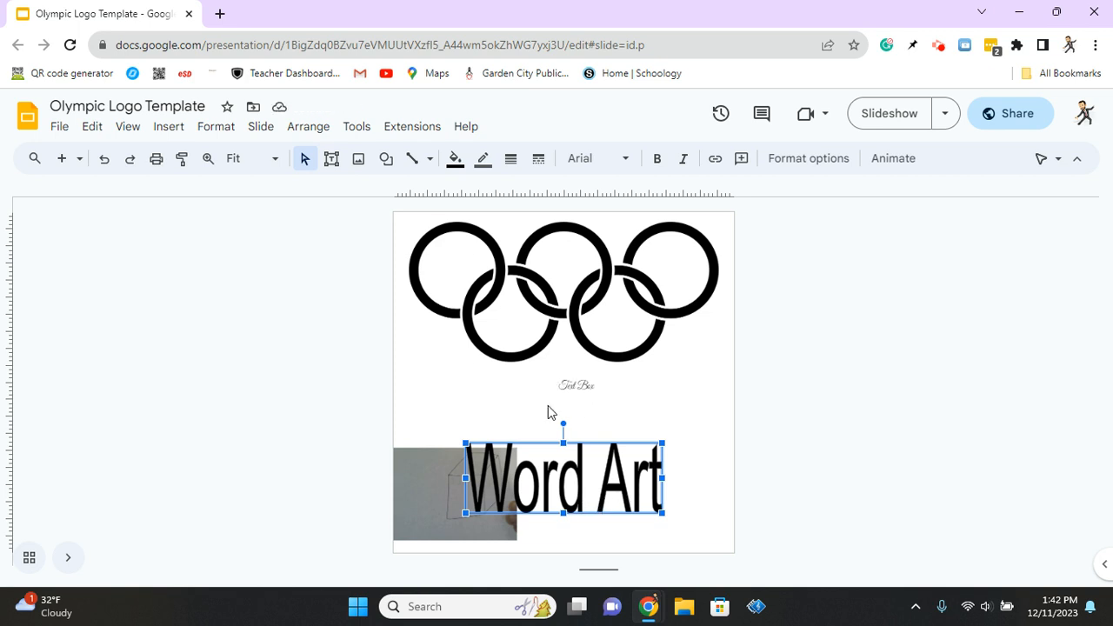
Insert a second word art with "Word" on the first line and "Art" on the second
{"action": "left_click", "coordinate": [168, 130]}
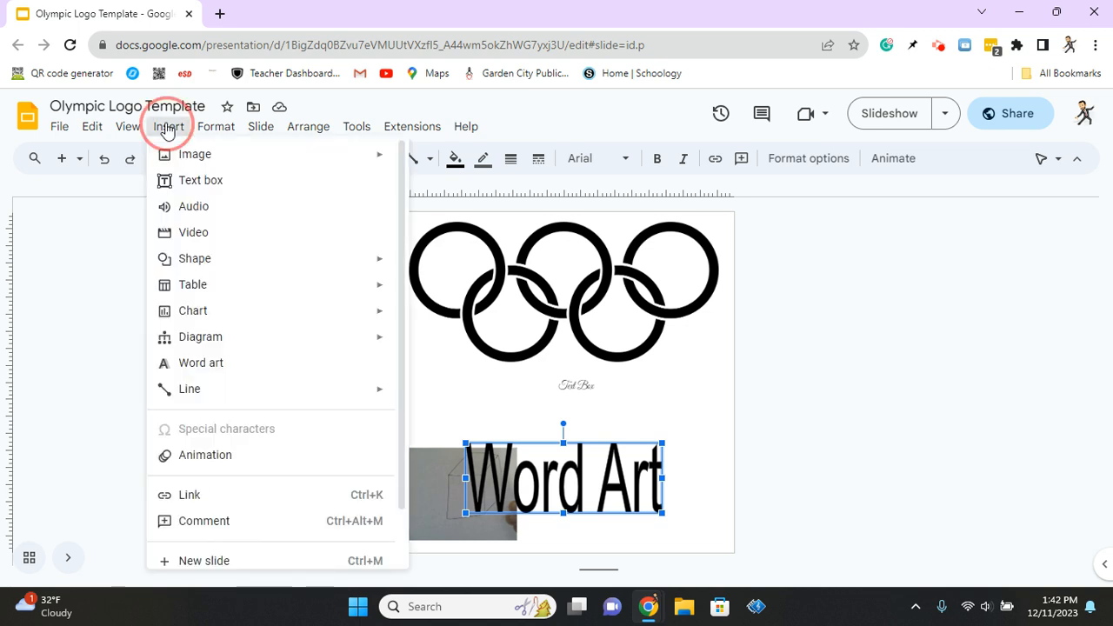
{"action": "left_click", "coordinate": [193, 366]}
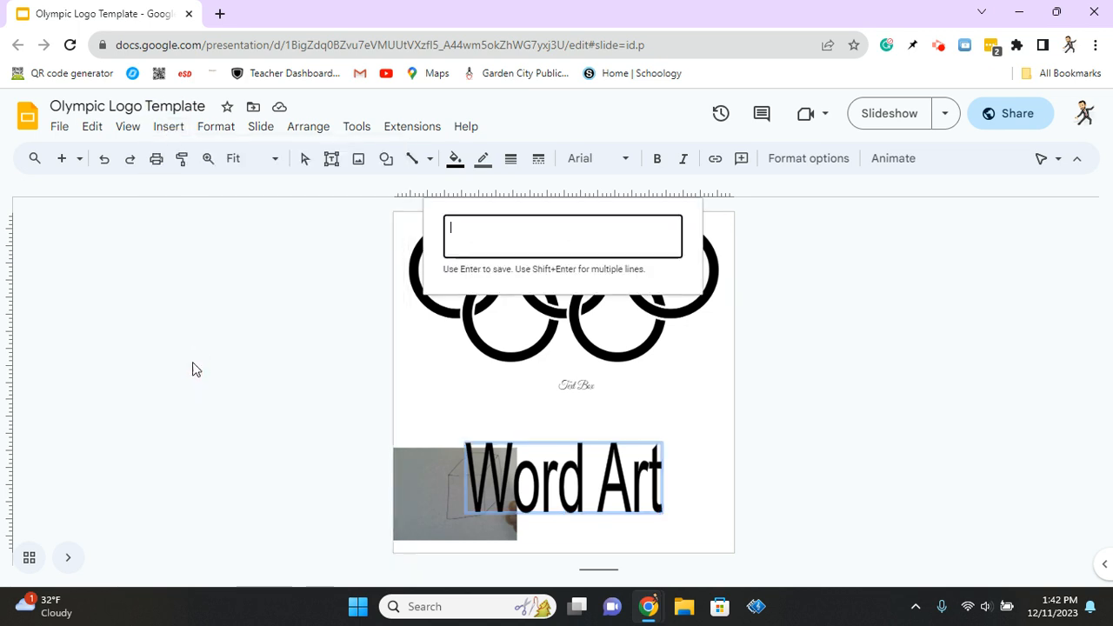
{"action": "left_click", "coordinate": [465, 225]}
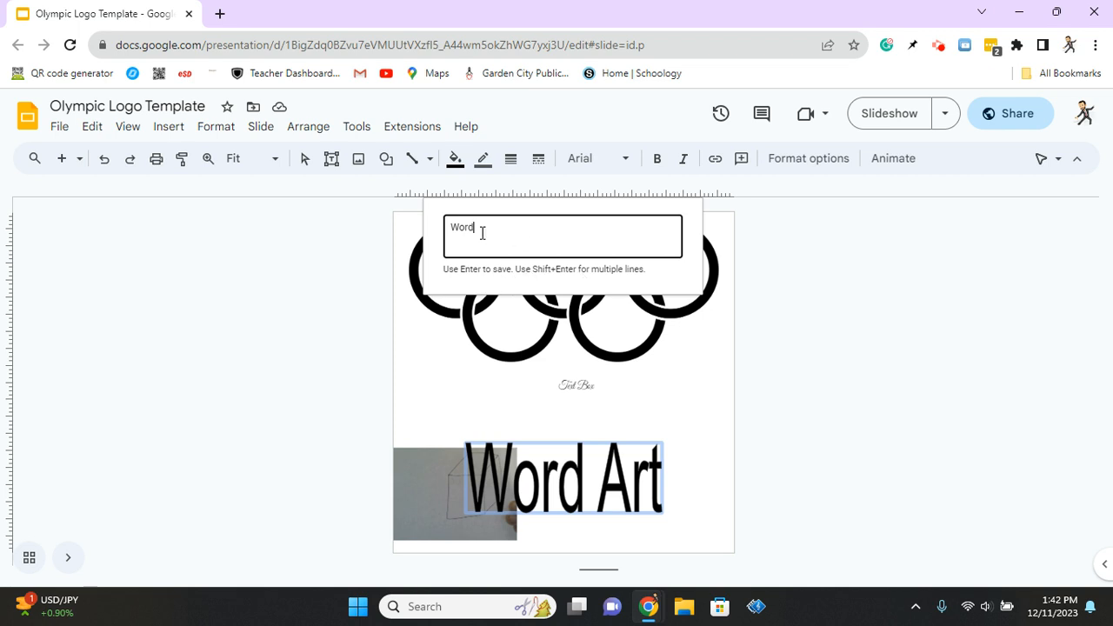
{"action": "key", "text": "shift+Return"}
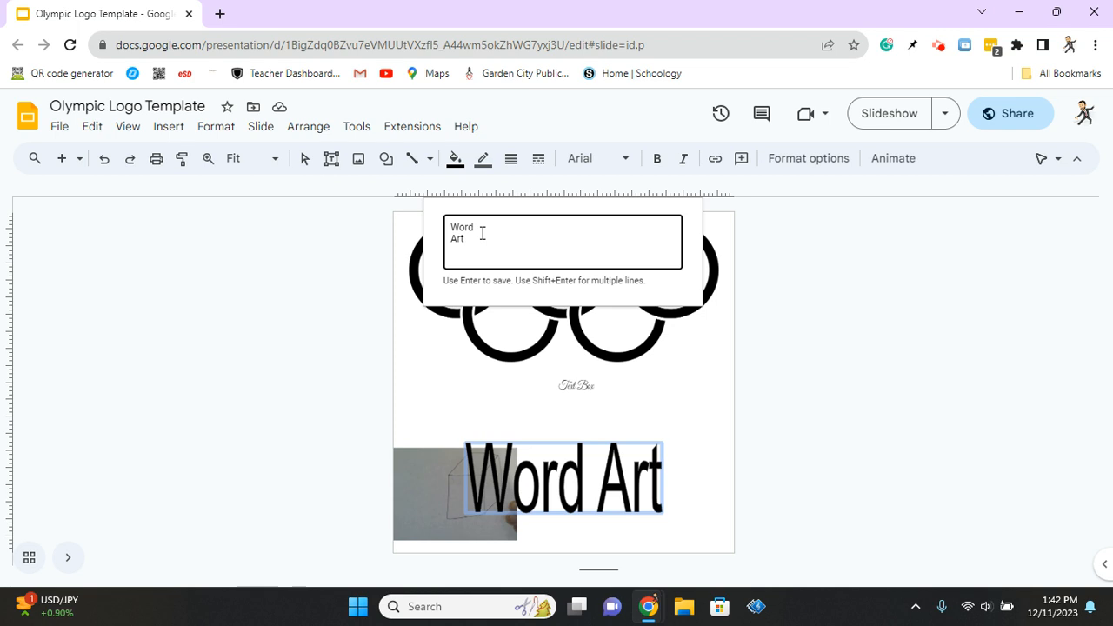
{"action": "key", "text": "Return"}
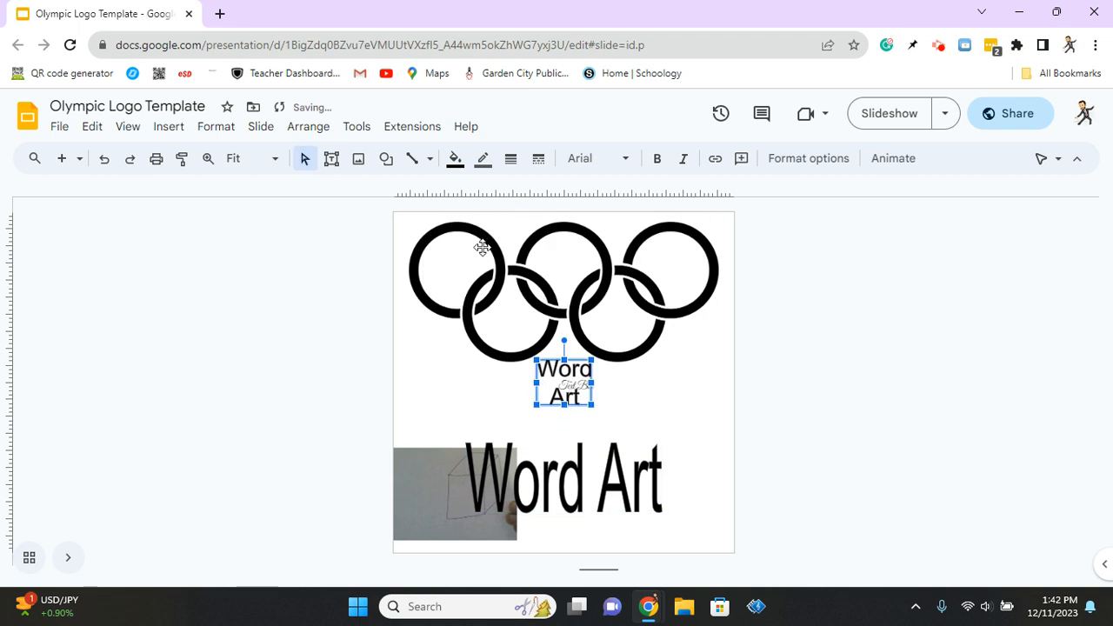
Enlarge the two-line word art in the space below the left rings and set its font to Great Vibes
{"action": "left_click_drag", "start_coordinate": [535, 373], "coordinate": [442, 382]}
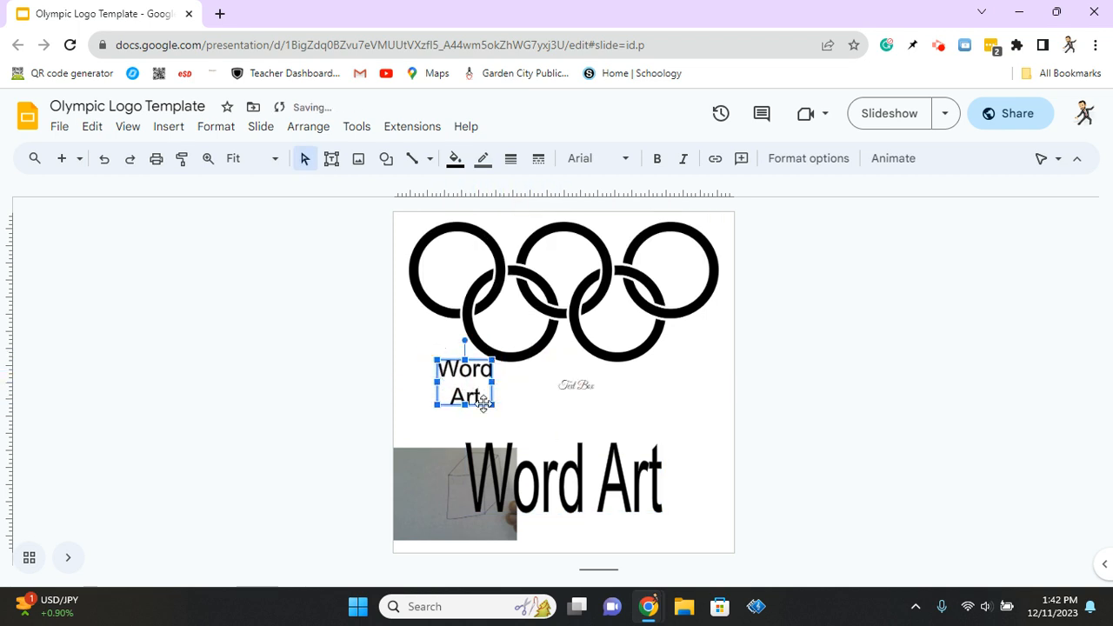
{"action": "left_click_drag", "start_coordinate": [492, 405], "coordinate": [526, 430]}
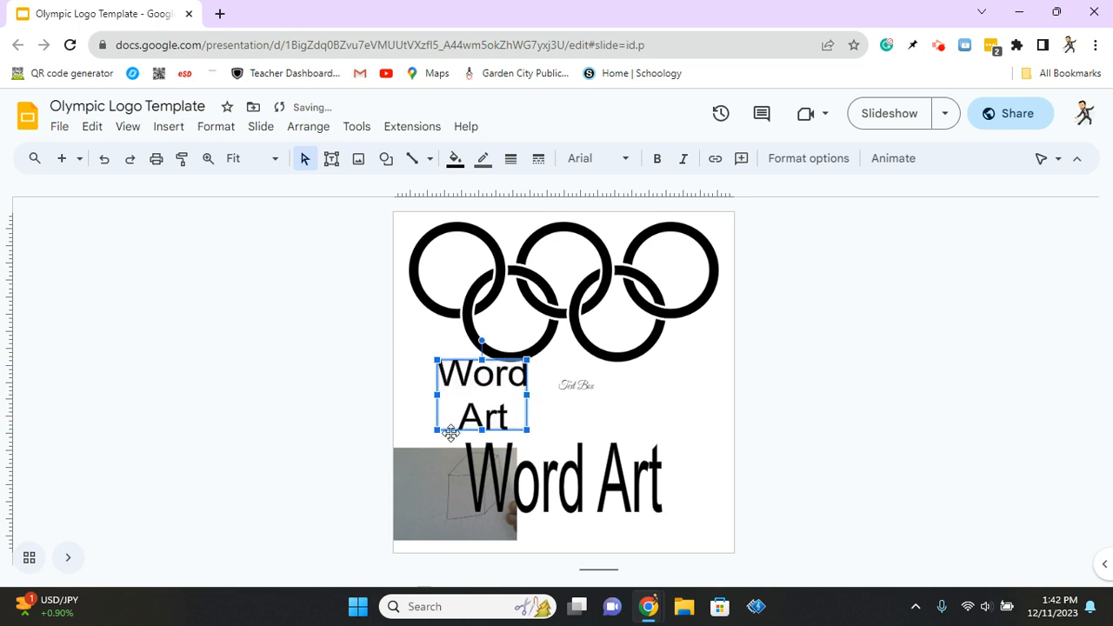
{"action": "left_click_drag", "start_coordinate": [436, 430], "coordinate": [413, 394]}
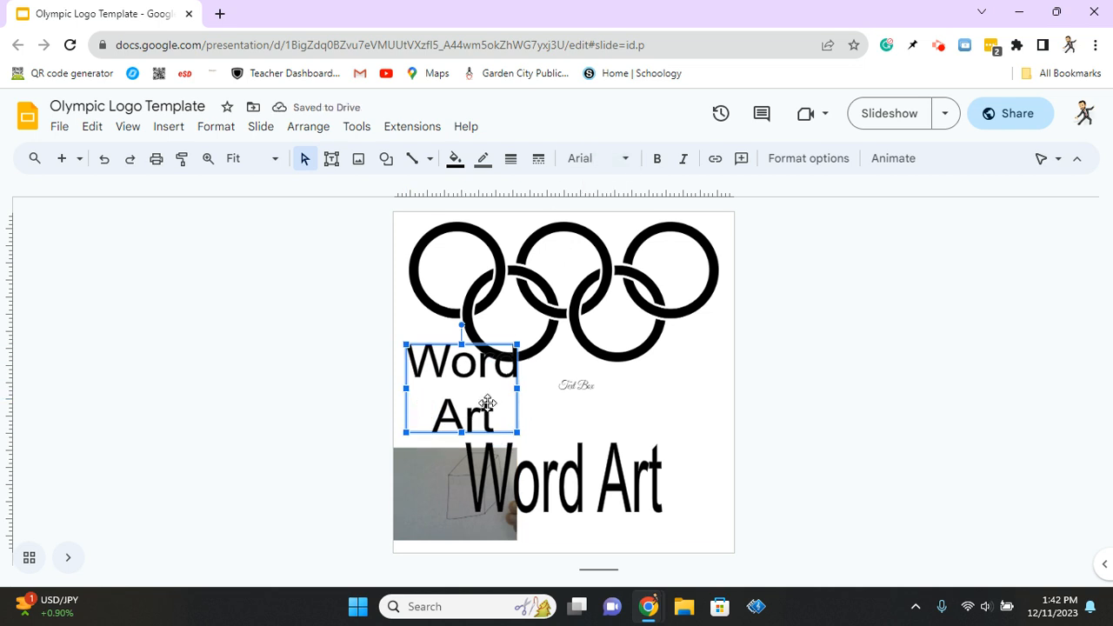
{"action": "left_click", "coordinate": [623, 160]}
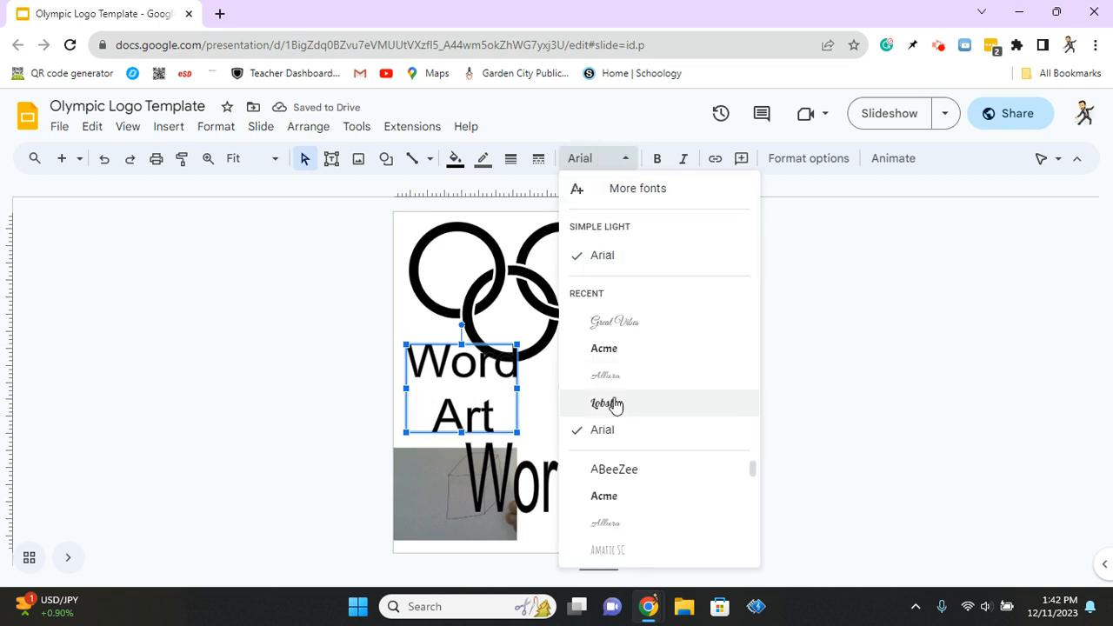
{"action": "left_click", "coordinate": [613, 318]}
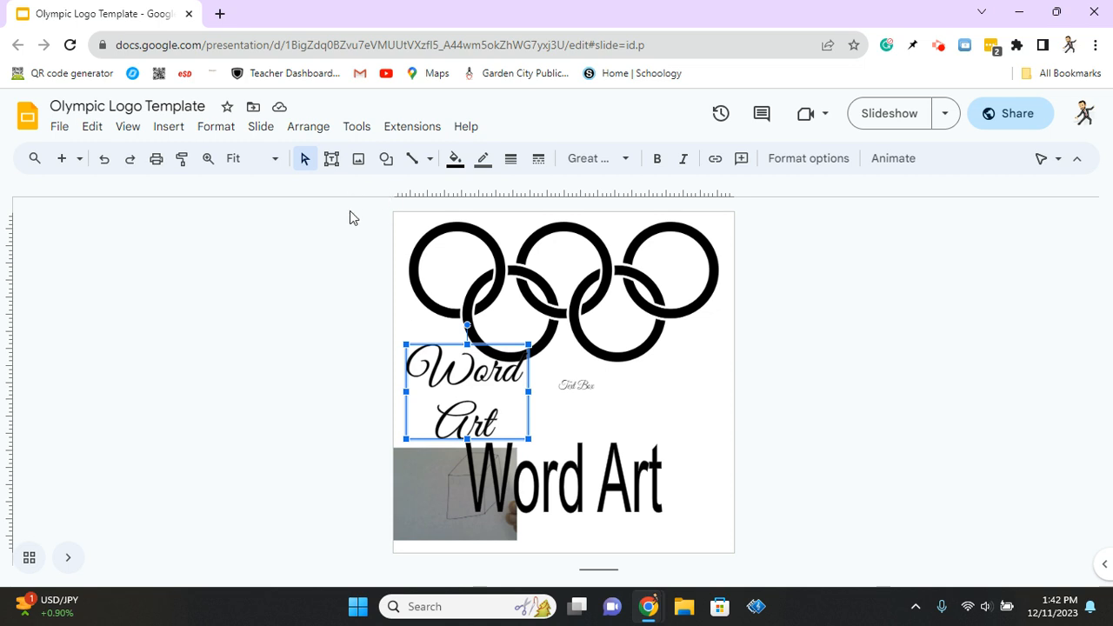
Browse the shape categories and draw a small oval below the rings, to the right of the "Text Box" text
{"action": "left_click", "coordinate": [386, 159]}
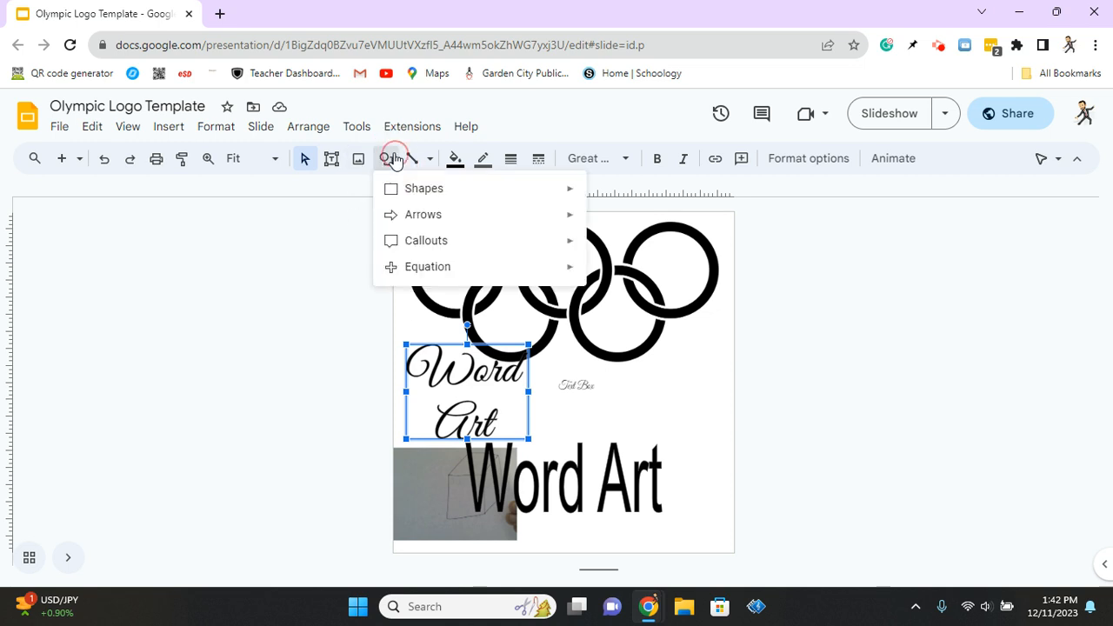
{"action": "left_click", "coordinate": [166, 128]}
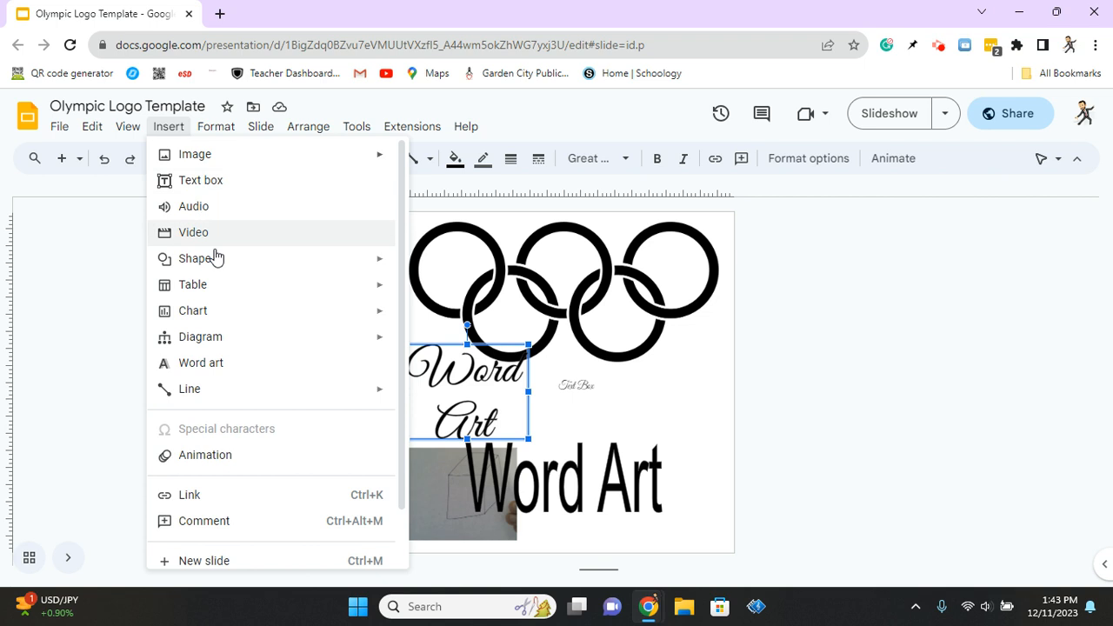
{"action": "mouse_move", "coordinate": [224, 270]}
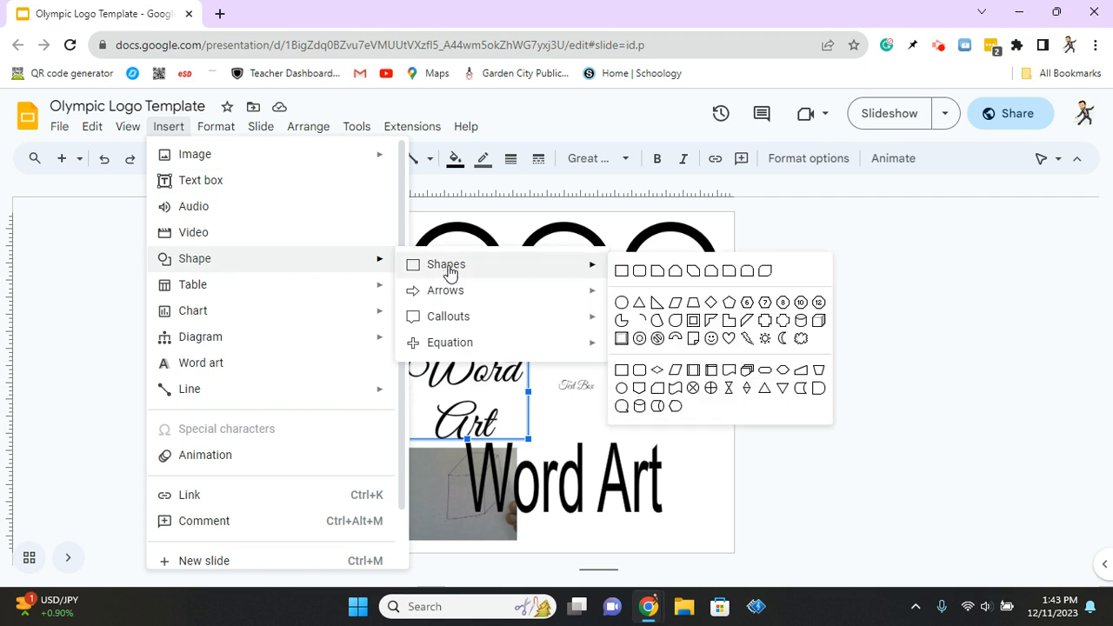
{"action": "mouse_move", "coordinate": [450, 323]}
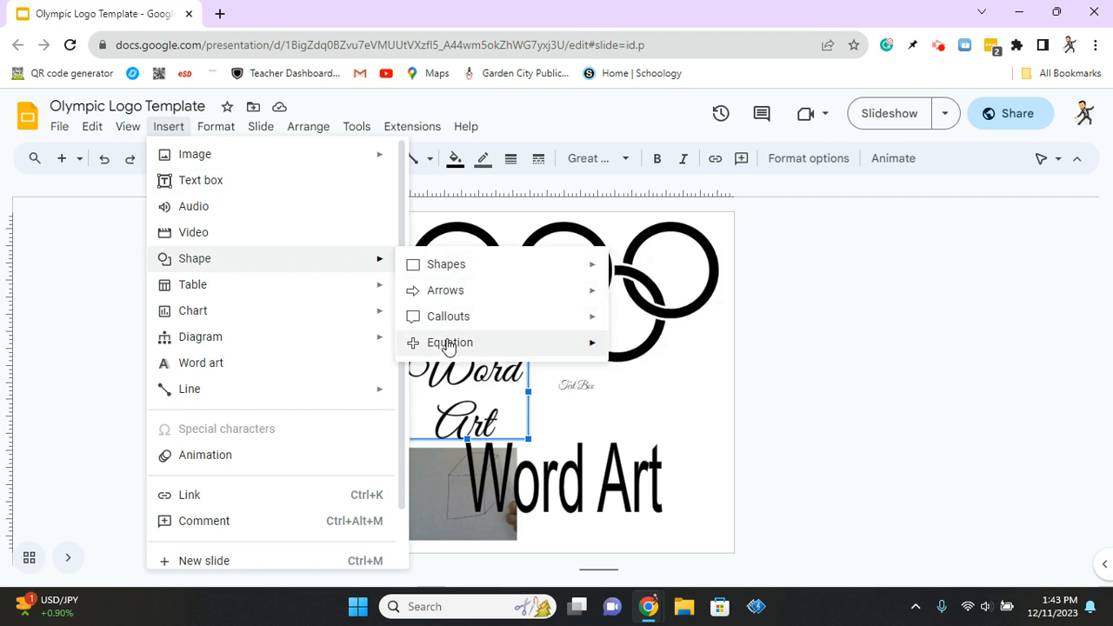
{"action": "mouse_move", "coordinate": [450, 268]}
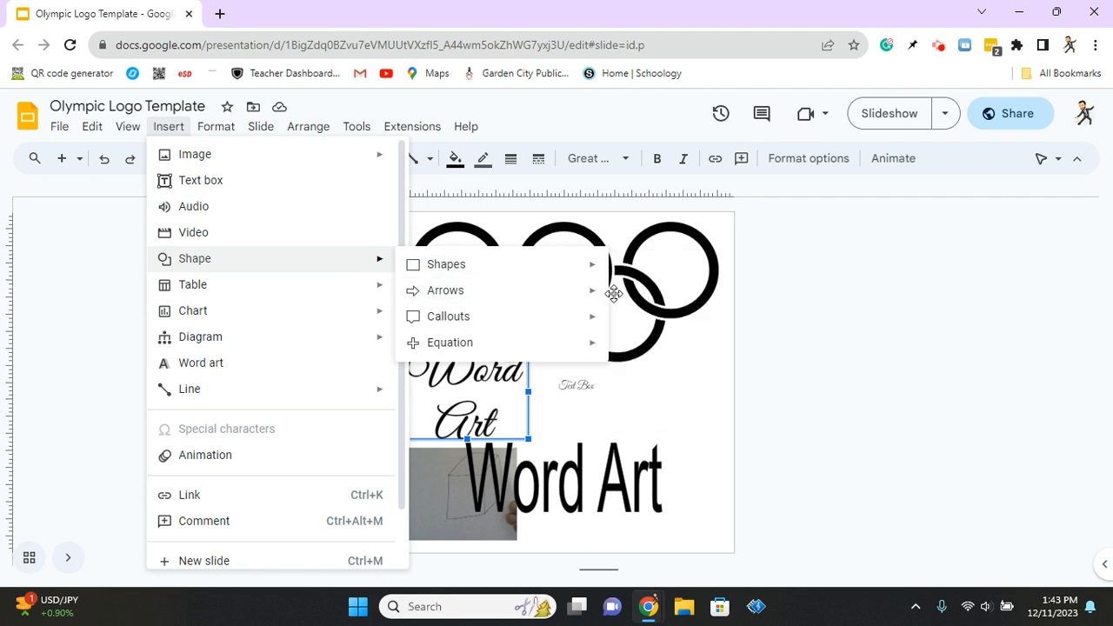
{"action": "mouse_move", "coordinate": [555, 268]}
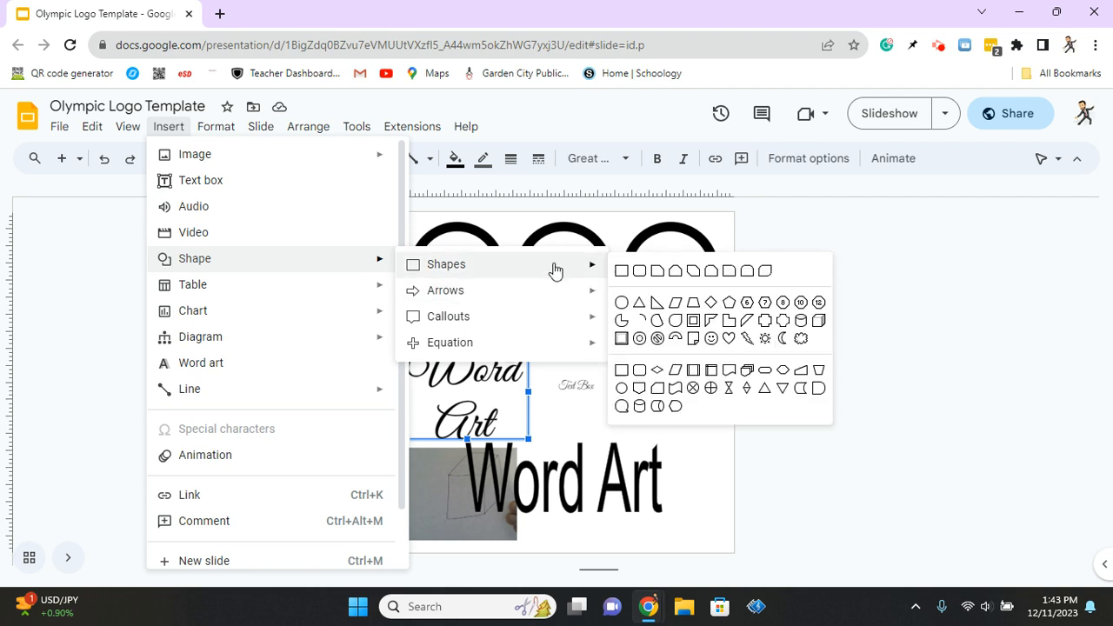
{"action": "left_click", "coordinate": [622, 303]}
{"action": "left_click_drag", "start_coordinate": [634, 383], "coordinate": [698, 438]}
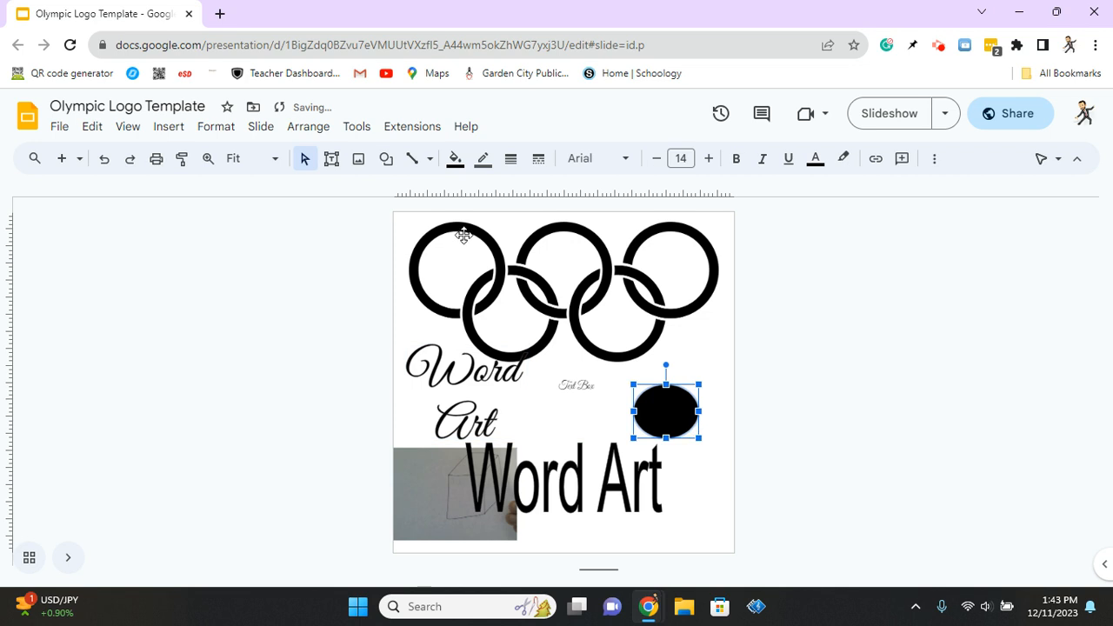
Try a white fill on the oval and set its fill to transparent
{"action": "left_click", "coordinate": [452, 162]}
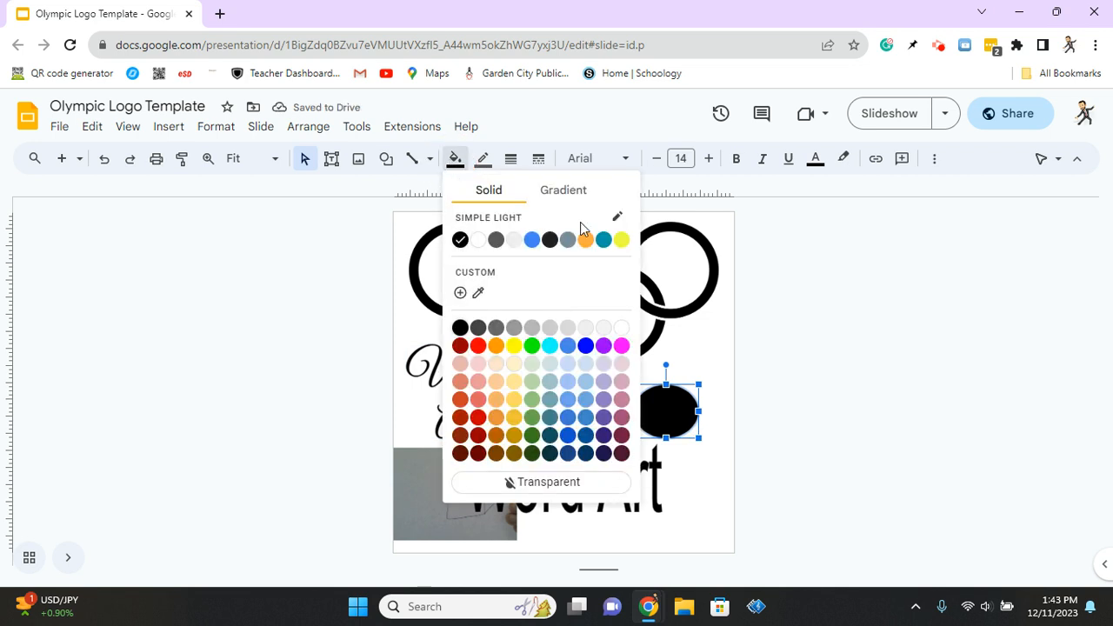
{"action": "left_click", "coordinate": [478, 240]}
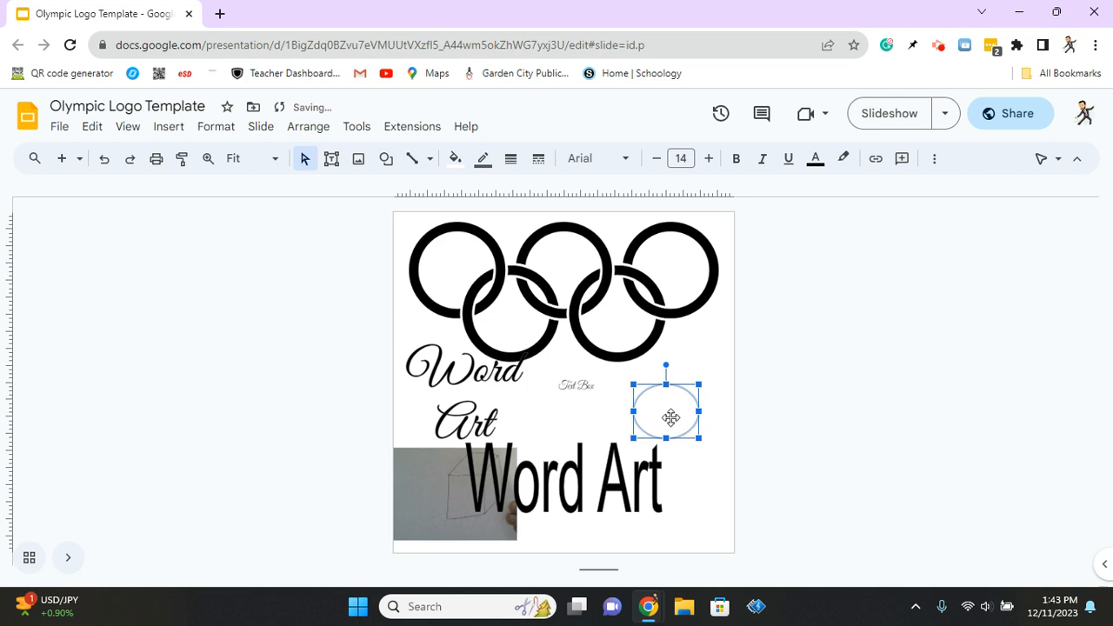
{"action": "left_click", "coordinate": [455, 158]}
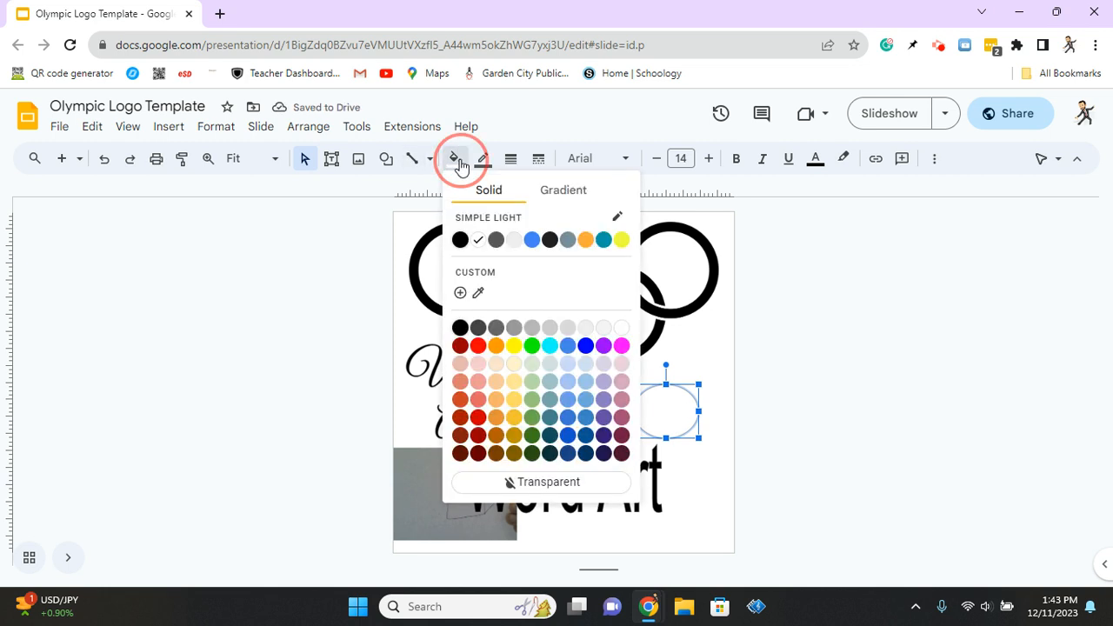
{"action": "left_click", "coordinate": [535, 489]}
Move the oval over the large "Word Art" lettering and reposition it in the blank area right of the "Text Box" text
{"action": "left_click_drag", "start_coordinate": [673, 414], "coordinate": [658, 454]}
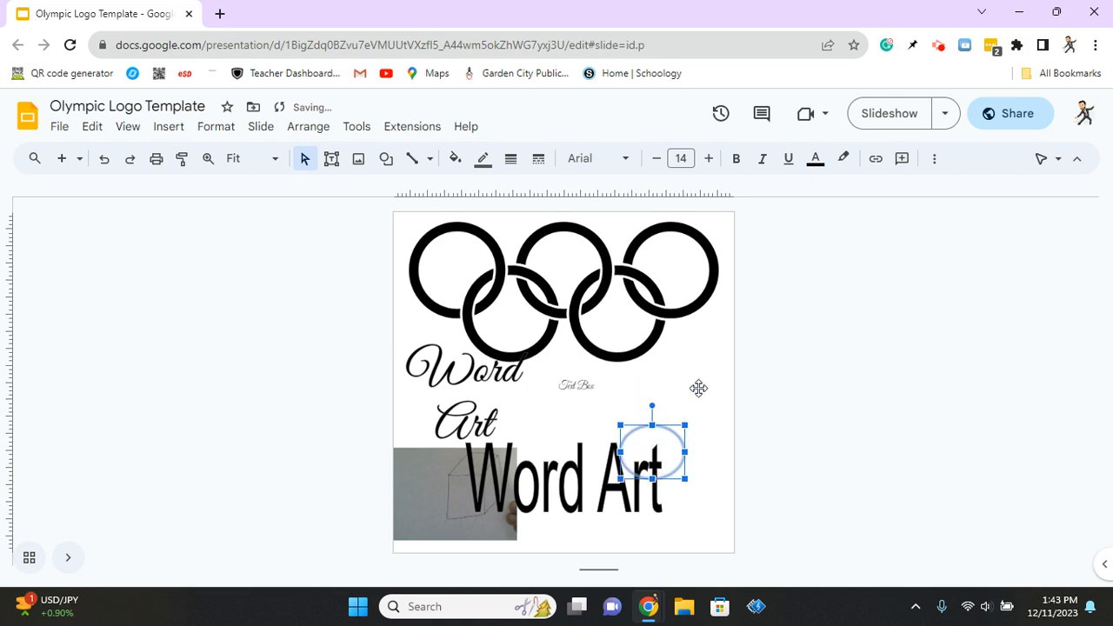
{"action": "left_click", "coordinate": [699, 388]}
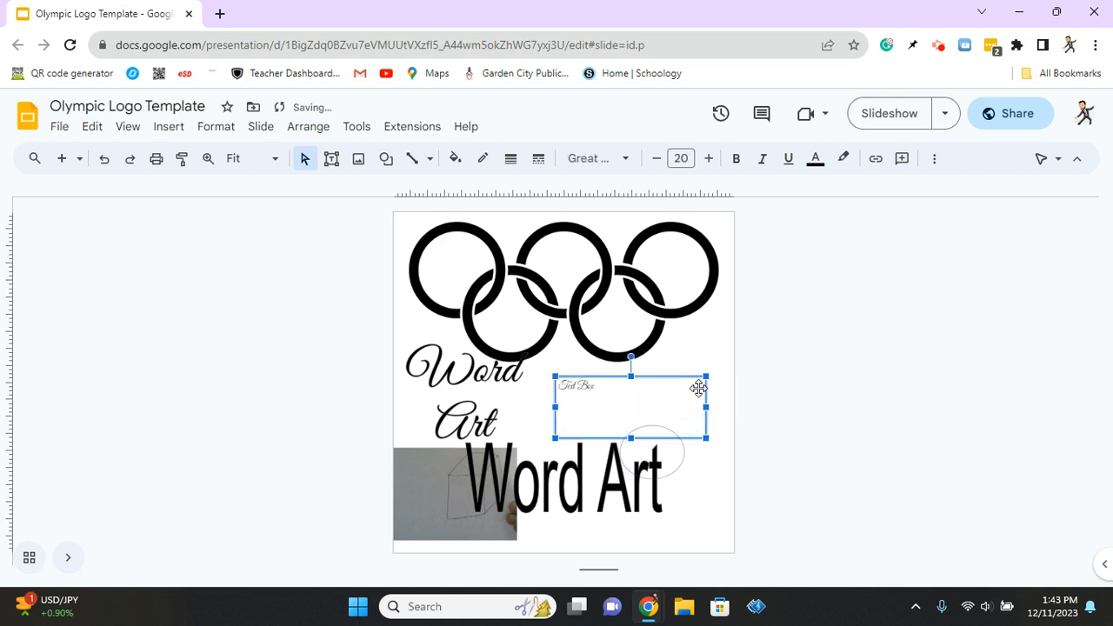
{"action": "left_click", "coordinate": [681, 459]}
{"action": "left_click_drag", "start_coordinate": [677, 461], "coordinate": [692, 393]}
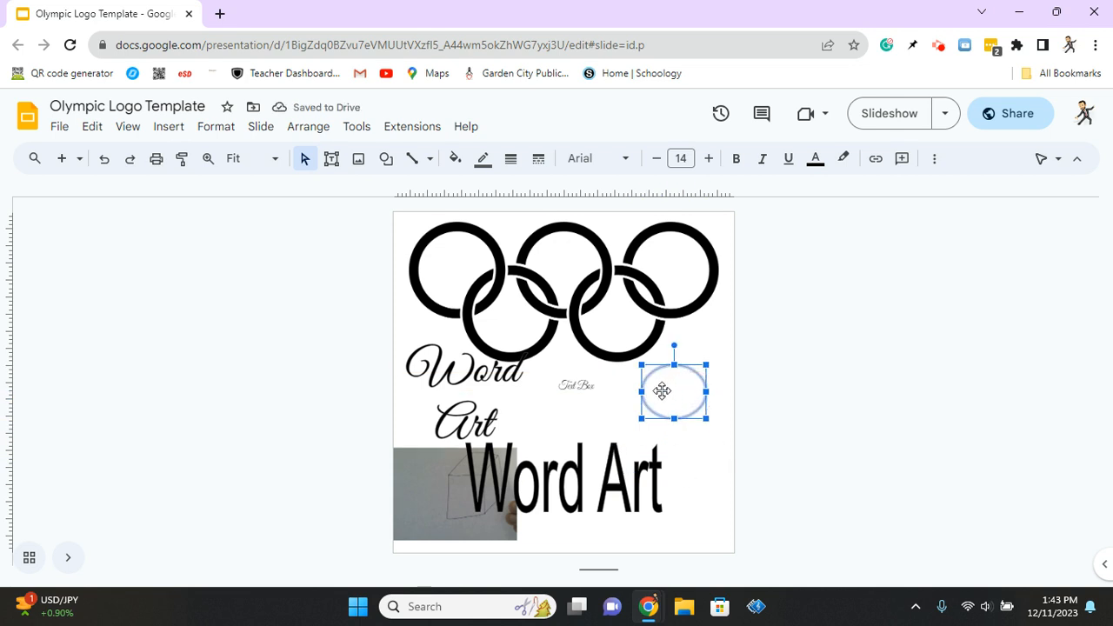
Give the small oval a black outline with a 12 px border weight
{"action": "left_click", "coordinate": [482, 159]}
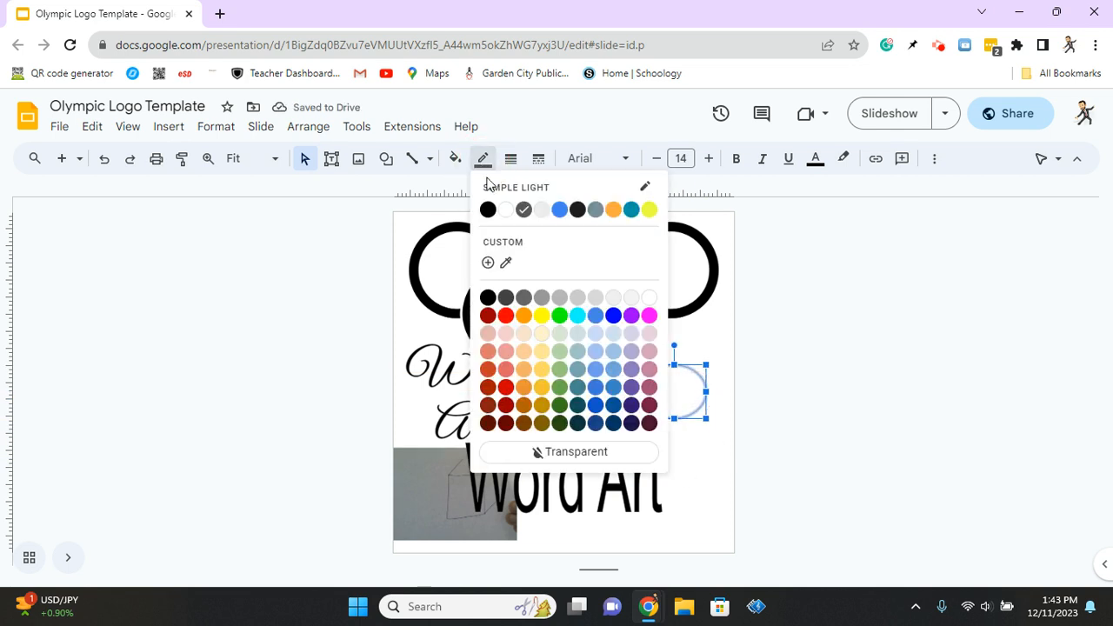
{"action": "left_click", "coordinate": [488, 210]}
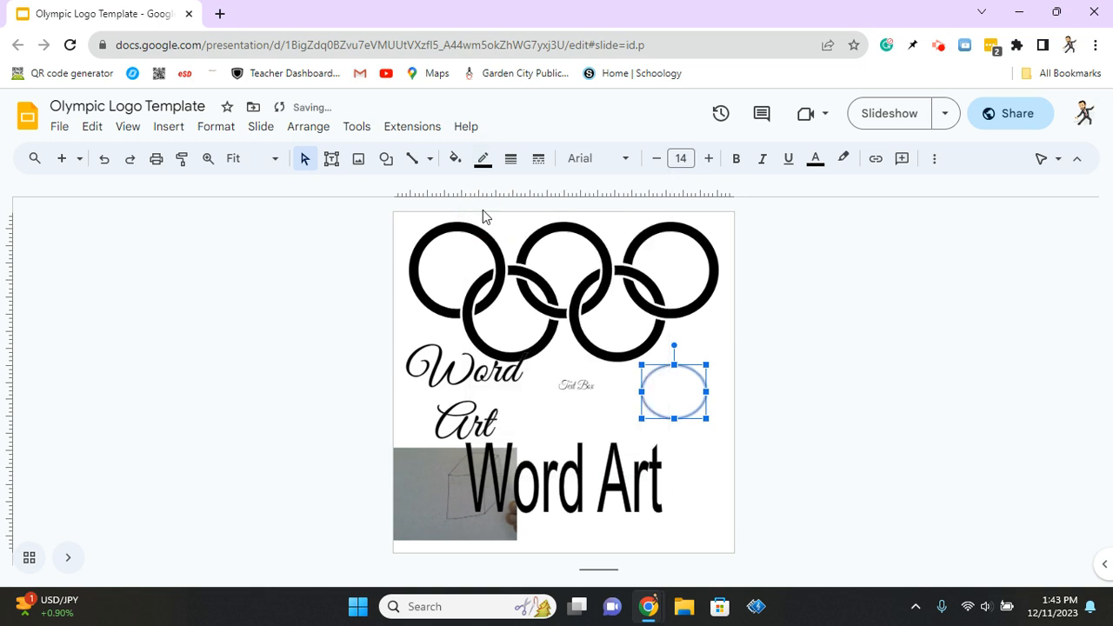
{"action": "left_click", "coordinate": [455, 158]}
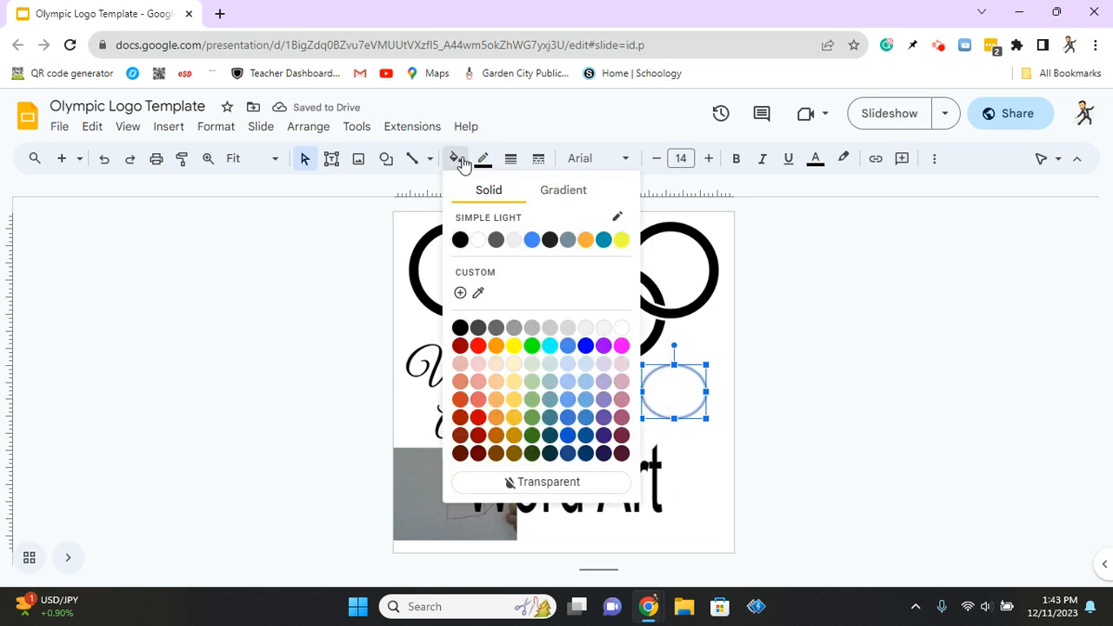
{"action": "left_click", "coordinate": [511, 160]}
{"action": "left_click", "coordinate": [535, 292]}
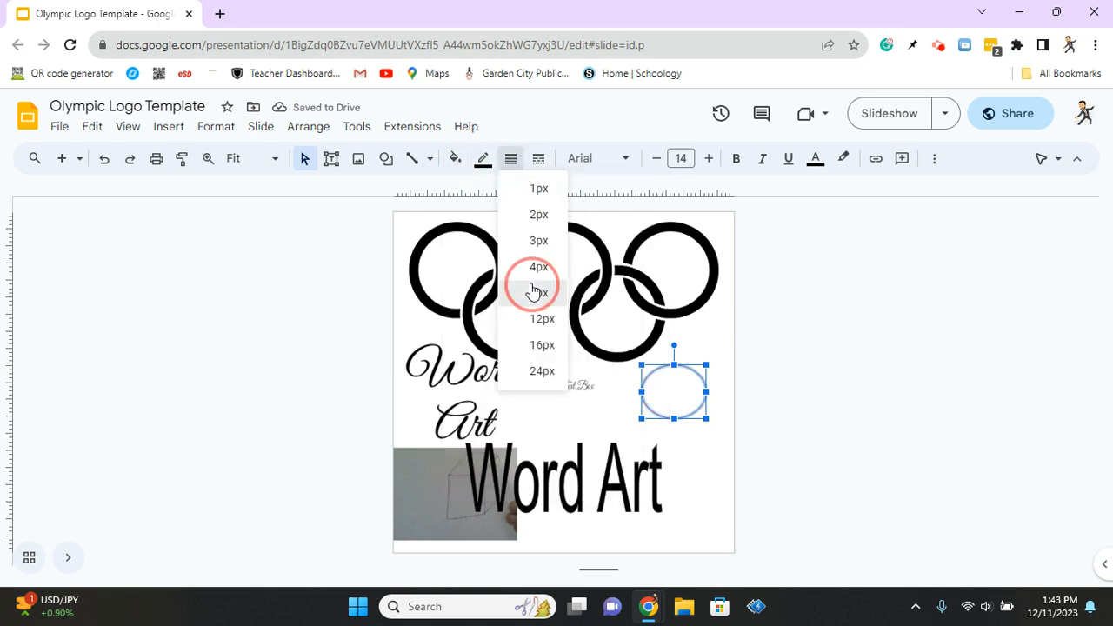
{"action": "left_click", "coordinate": [511, 165]}
{"action": "left_click", "coordinate": [540, 320]}
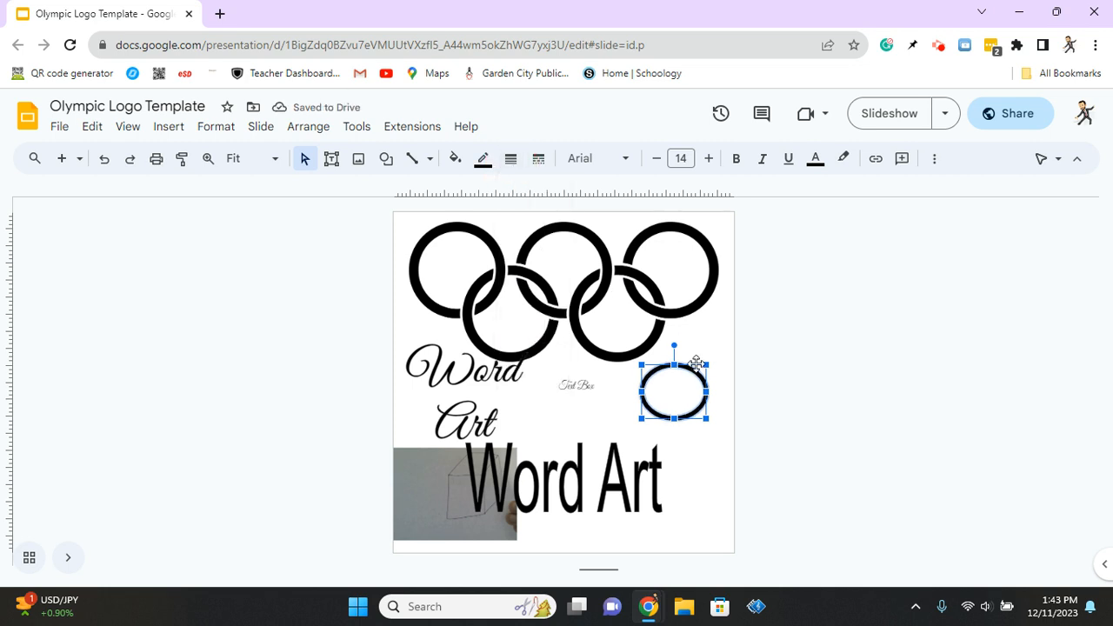
Move the black-outlined oval left so it sits directly below the lower-right Olympic ring, touching the "Text Box" text
{"action": "left_click", "coordinate": [705, 337]}
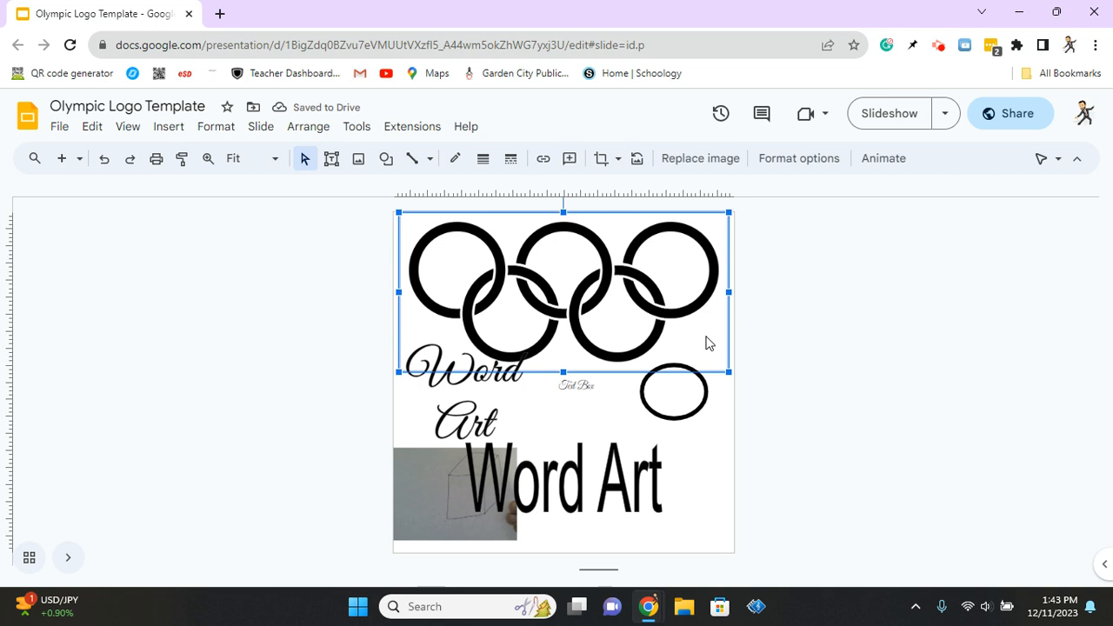
{"action": "left_click", "coordinate": [681, 414]}
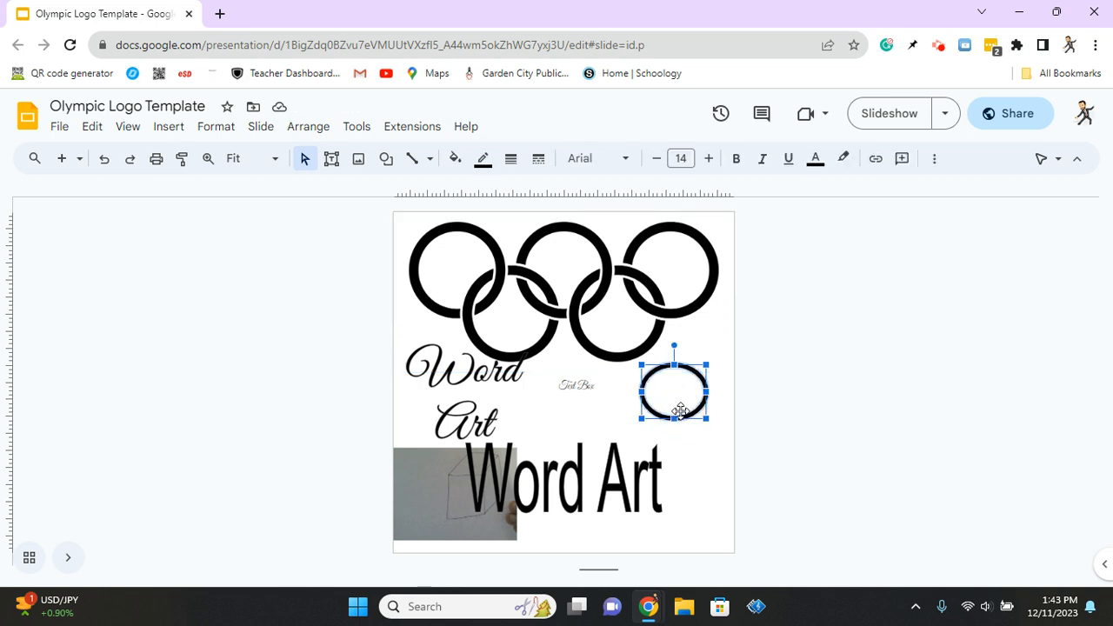
{"action": "left_click_drag", "start_coordinate": [681, 416], "coordinate": [627, 411]}
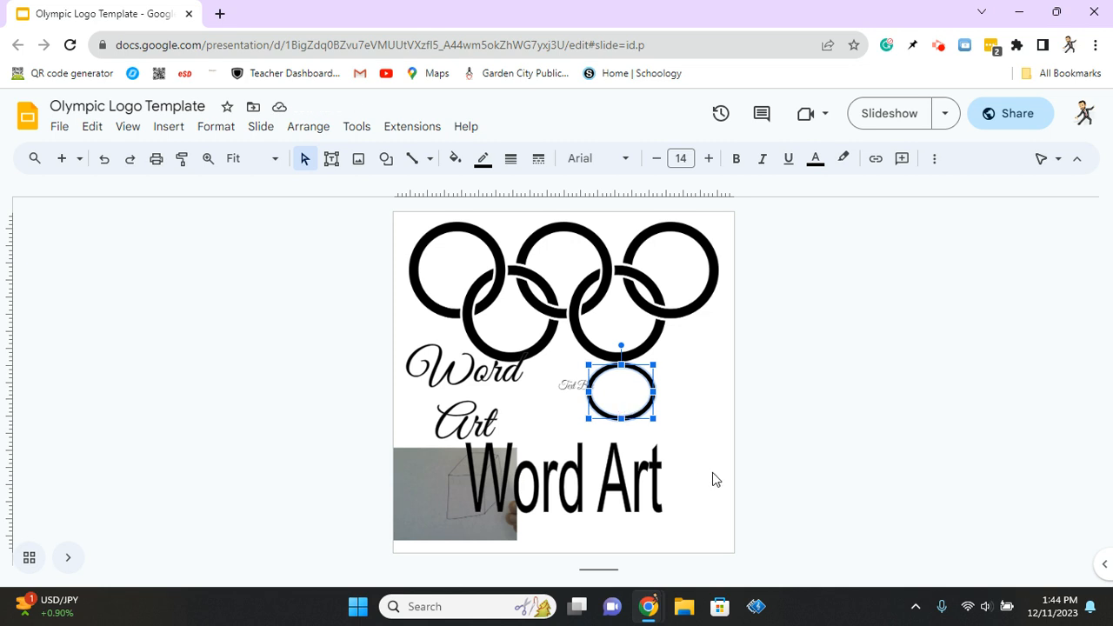
Duplicate the oval three times and stack the copies in a column along the slide's right side, down to the "Word Art" lettering
{"action": "key", "text": "ctrl+d"}
{"action": "left_click_drag", "start_coordinate": [637, 422], "coordinate": [703, 391]}
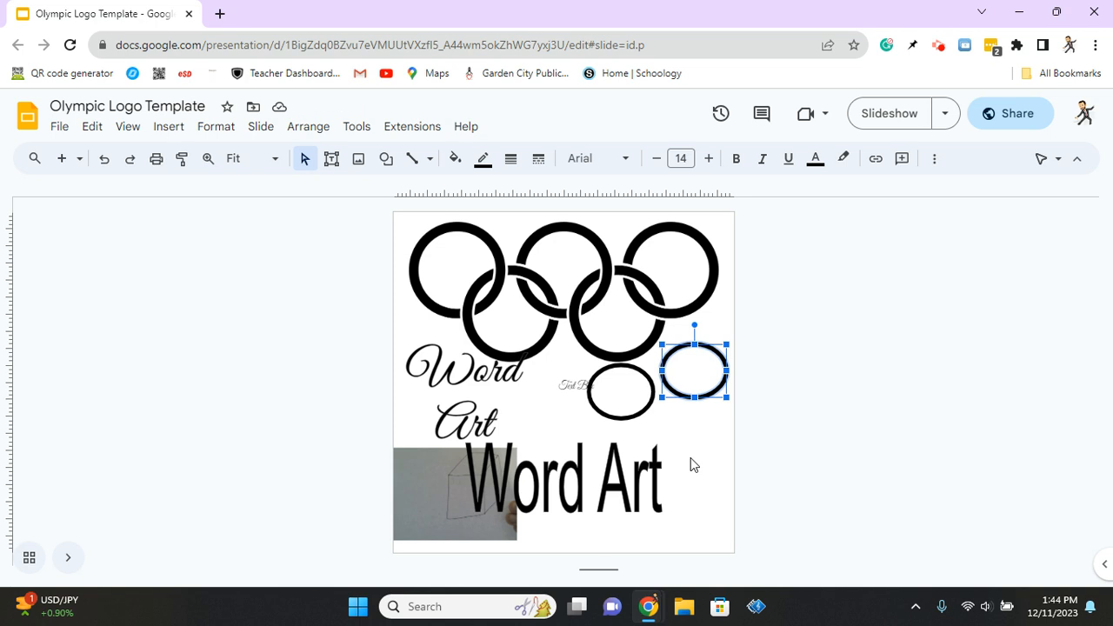
{"action": "key", "text": "ctrl+d"}
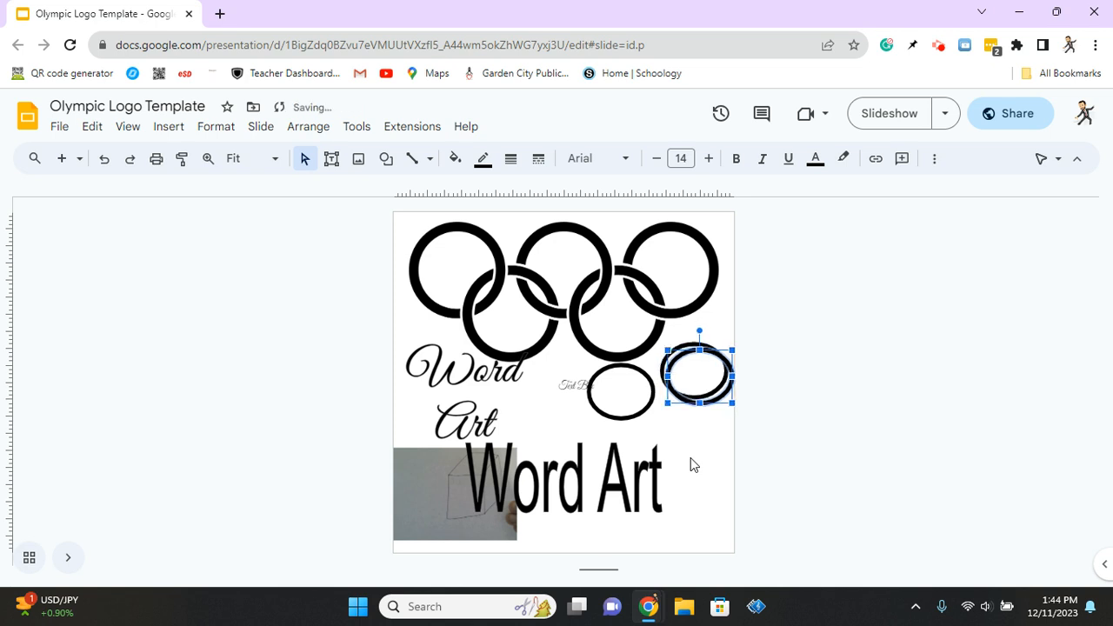
{"action": "left_click", "coordinate": [688, 406]}
{"action": "left_click_drag", "start_coordinate": [688, 406], "coordinate": [680, 451]}
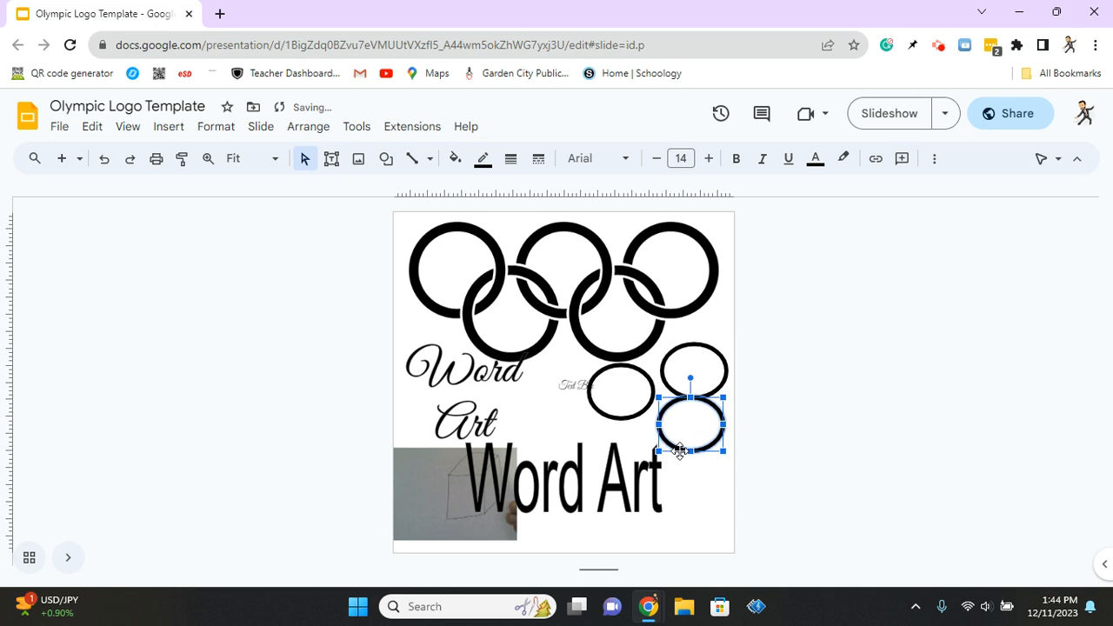
{"action": "left_click_drag", "start_coordinate": [679, 451], "coordinate": [677, 499]}
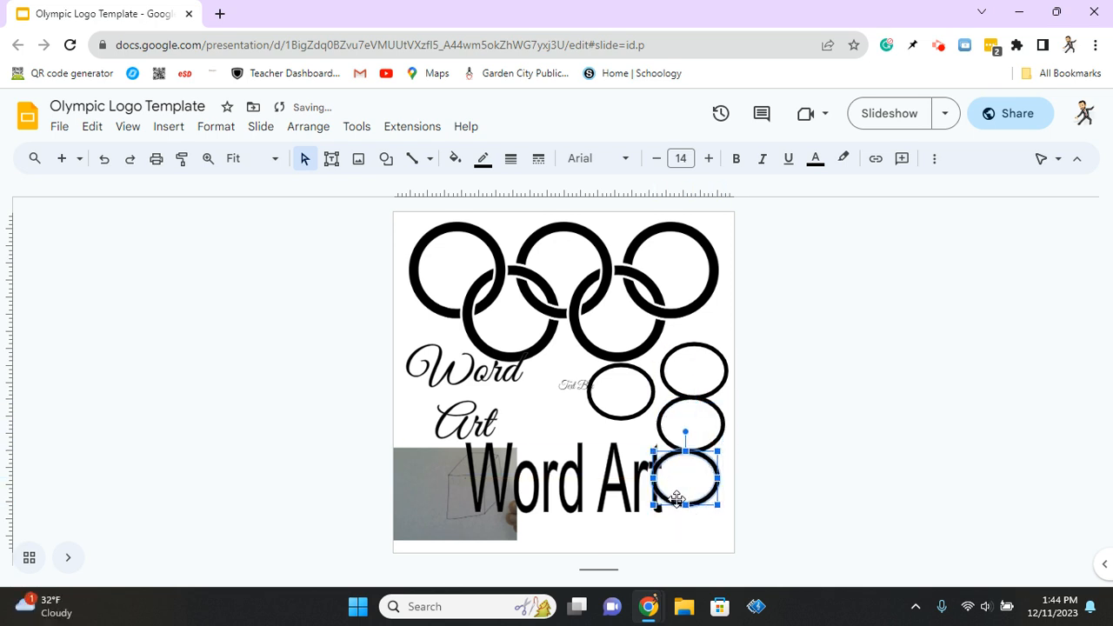
{"action": "left_click", "coordinate": [703, 534]}
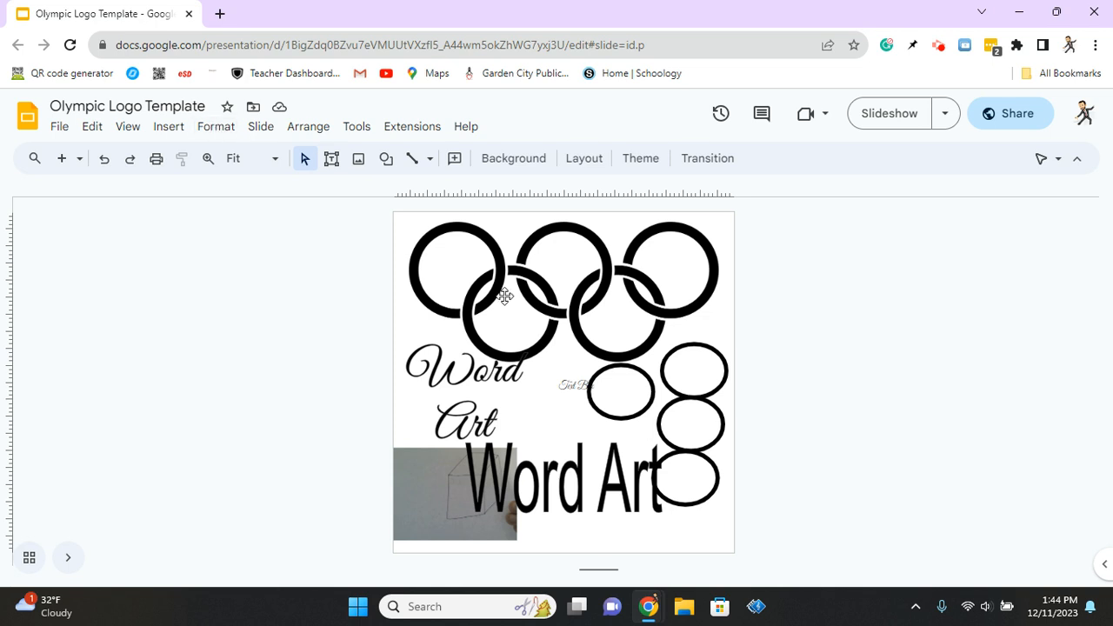
Resize the original oval next to the "Text Box" text to a circle, with width and height of 2 in
{"action": "left_click", "coordinate": [639, 389]}
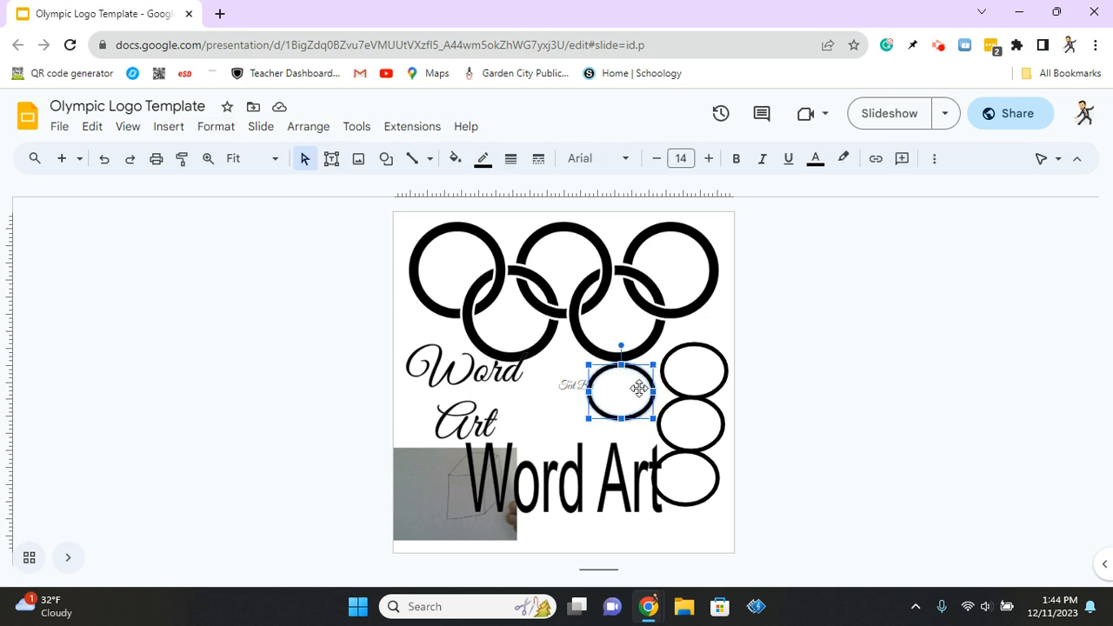
{"action": "left_click", "coordinate": [216, 127]}
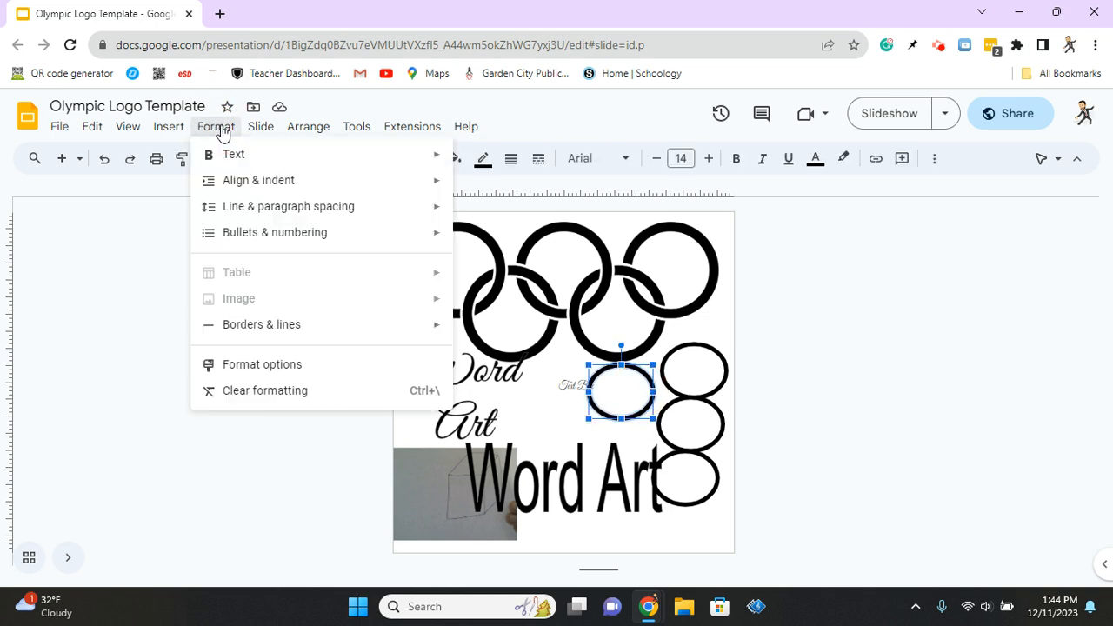
{"action": "left_click", "coordinate": [265, 366]}
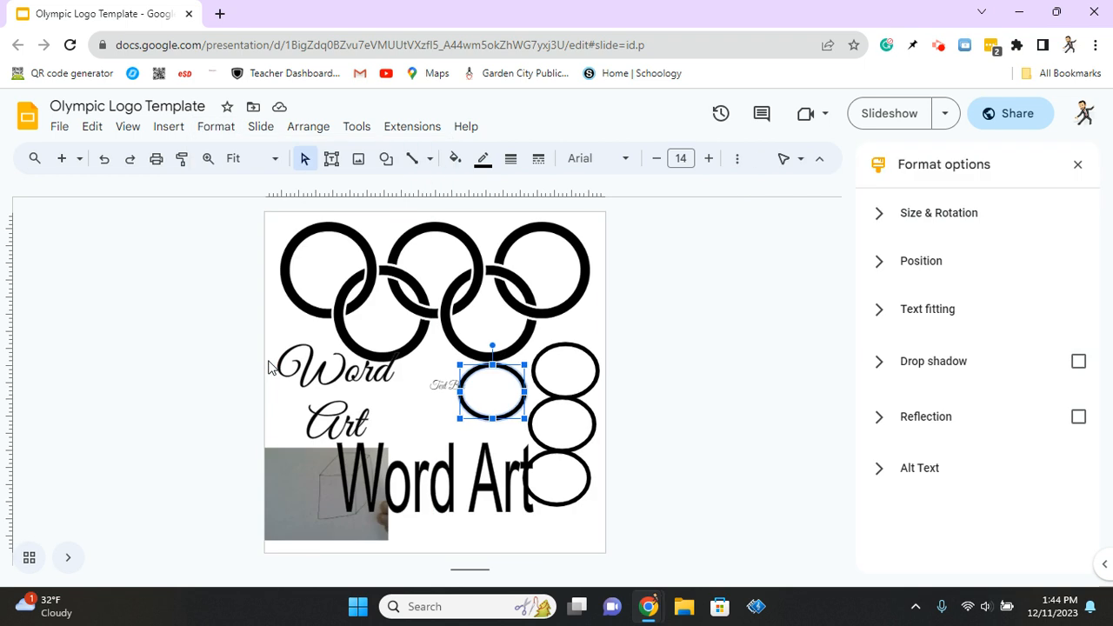
{"action": "left_click", "coordinate": [880, 213]}
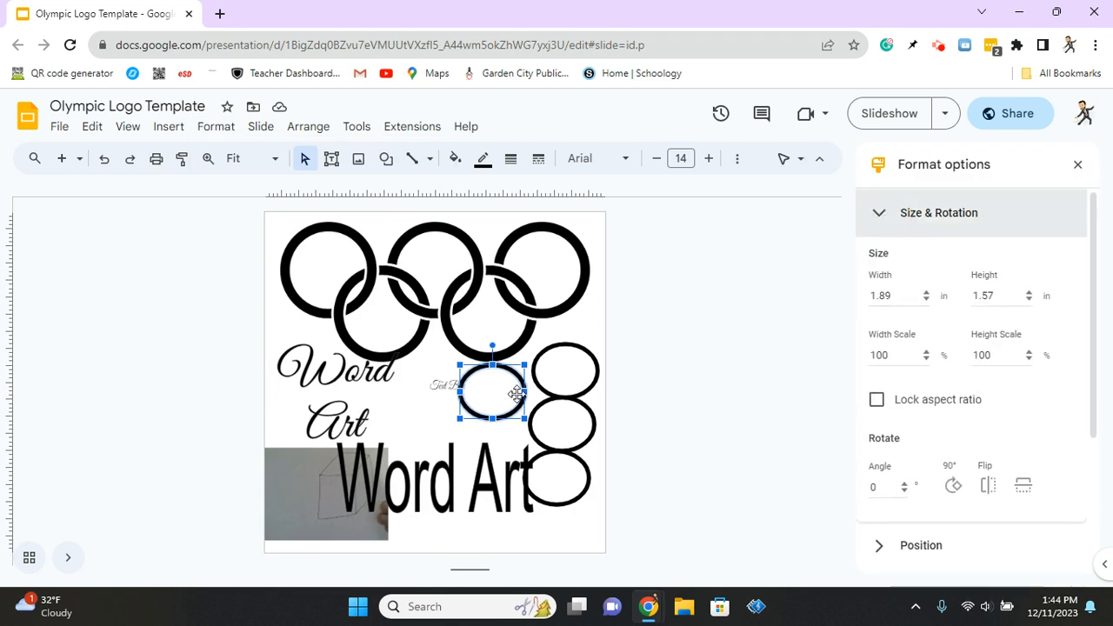
{"action": "left_click", "coordinate": [883, 296]}
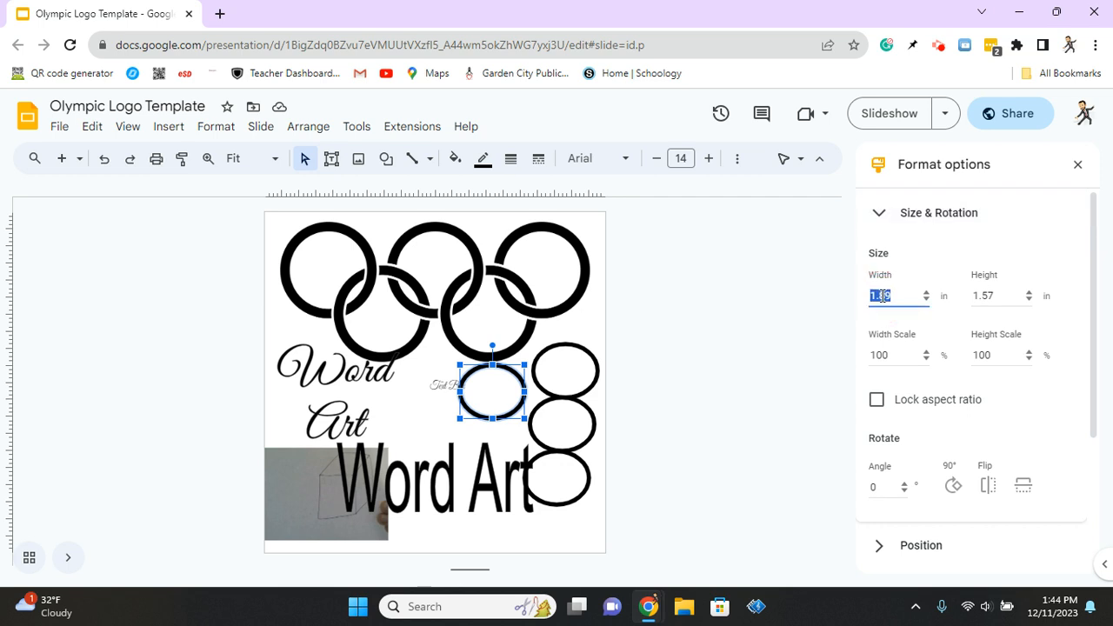
{"action": "type", "text": "2"}
{"action": "left_click", "coordinate": [997, 298]}
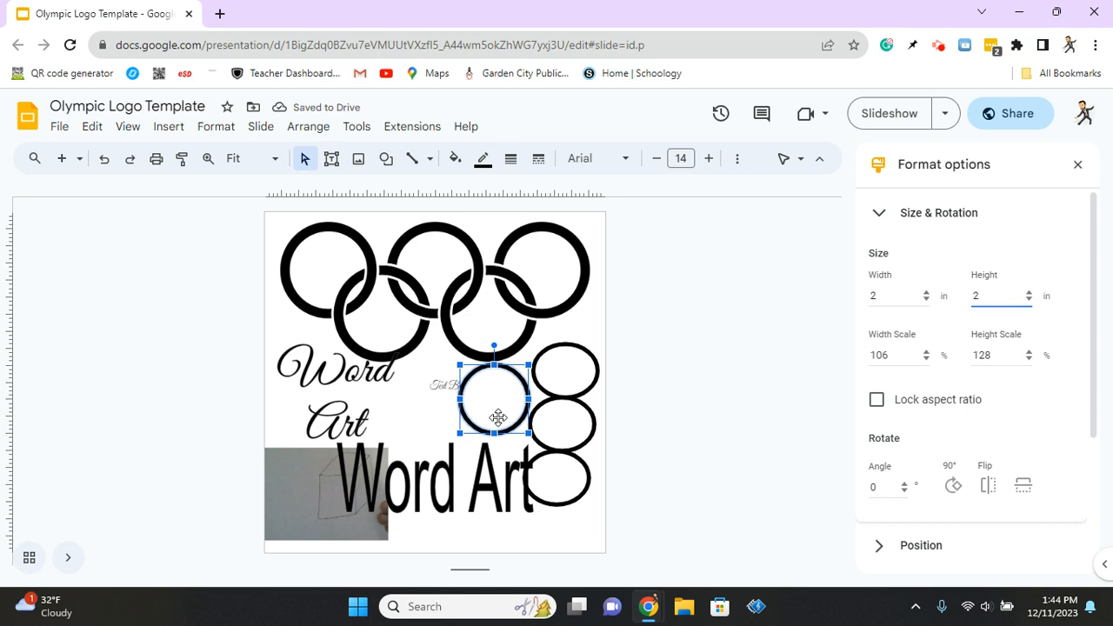
Examine the circle's scale, rotation, flip and position options
{"action": "scroll", "coordinate": [912, 352], "scroll_direction": "down", "scroll_amount": 1}
{"action": "scroll", "coordinate": [912, 352], "scroll_direction": "up", "scroll_amount": 1}
{"action": "scroll", "coordinate": [913, 352], "scroll_direction": "down", "scroll_amount": 1}
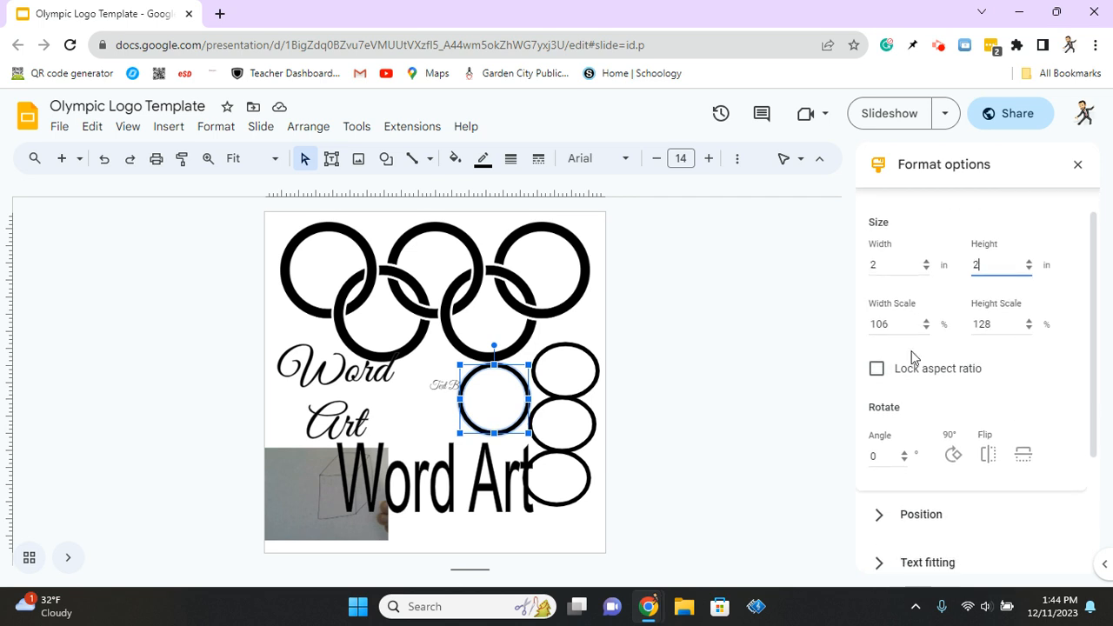
{"action": "left_click", "coordinate": [878, 433]}
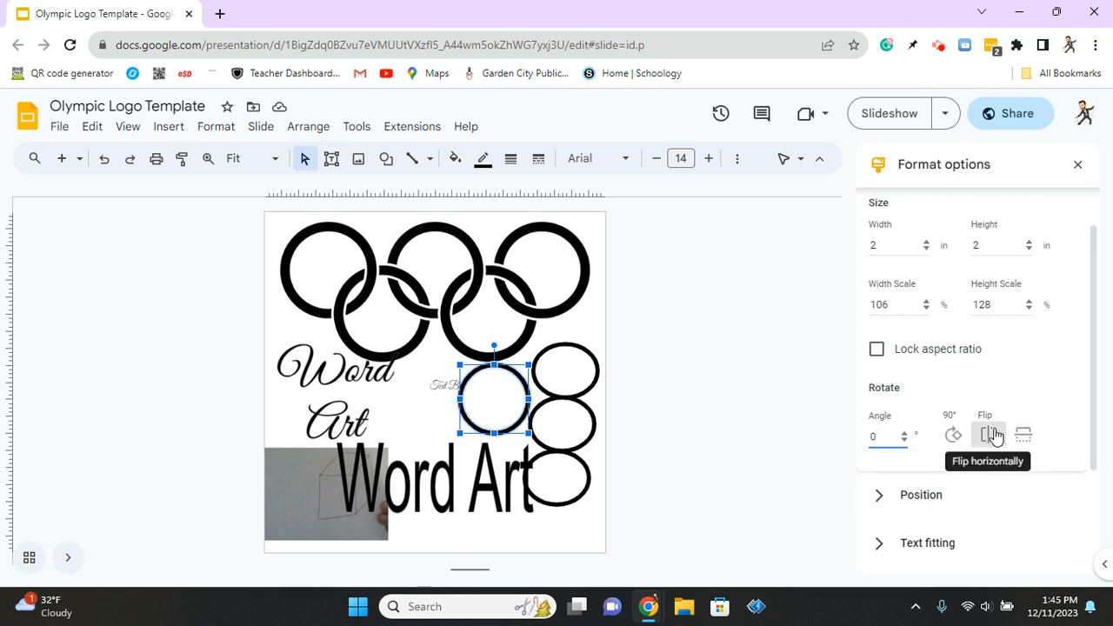
{"action": "left_click", "coordinate": [873, 502]}
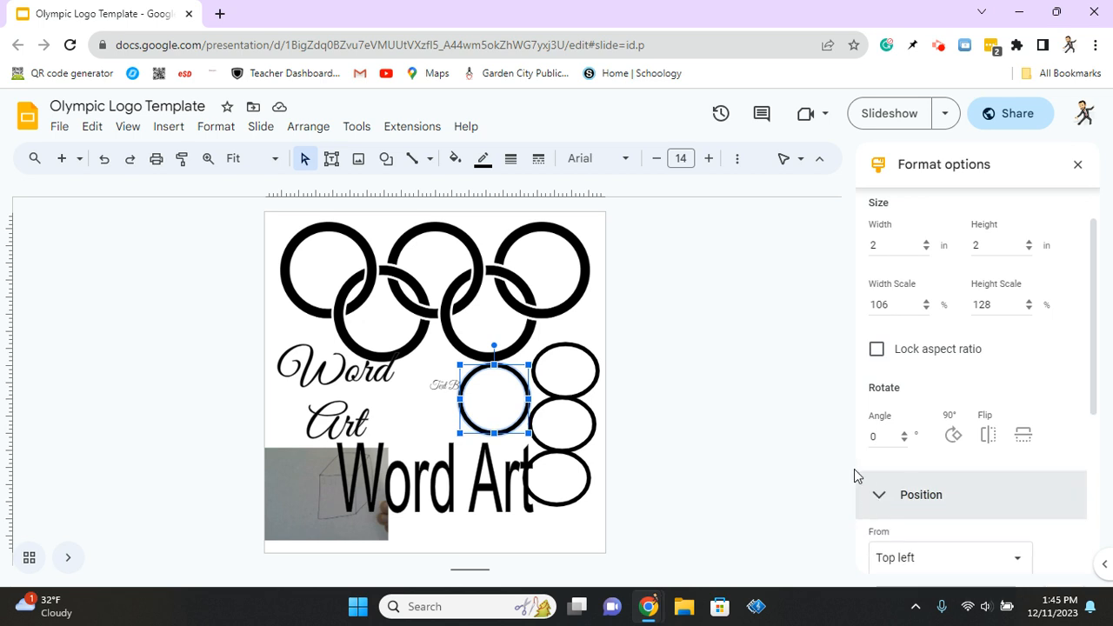
{"action": "scroll", "coordinate": [922, 485], "scroll_direction": "down", "scroll_amount": 3}
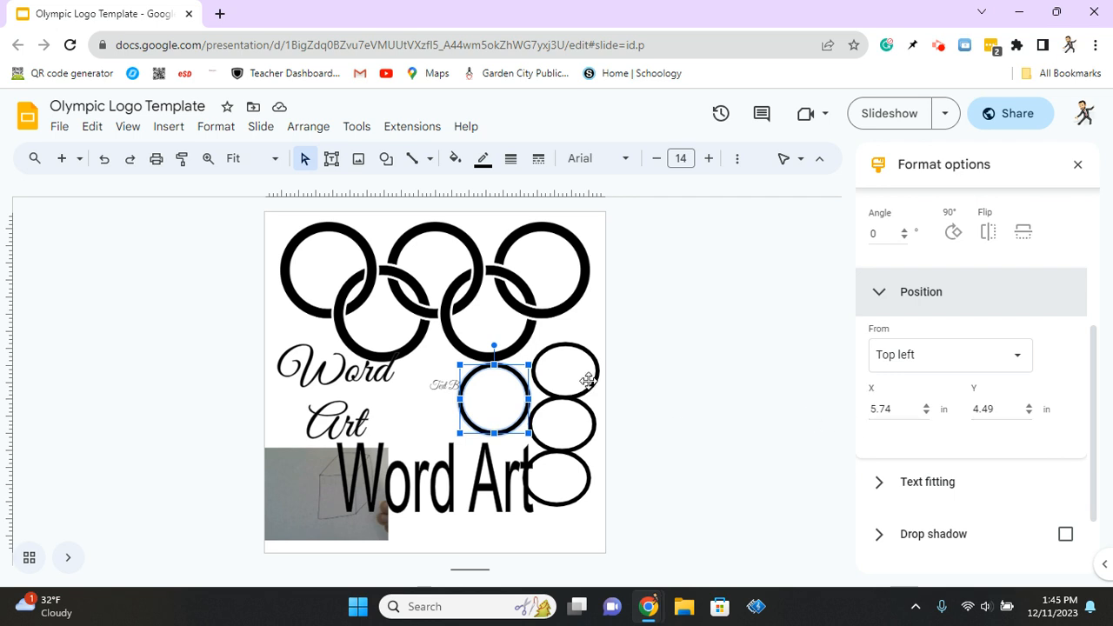
Move the circle left over the "Text Box" text and look through its position and remaining format options
{"action": "left_click_drag", "start_coordinate": [490, 400], "coordinate": [412, 400]}
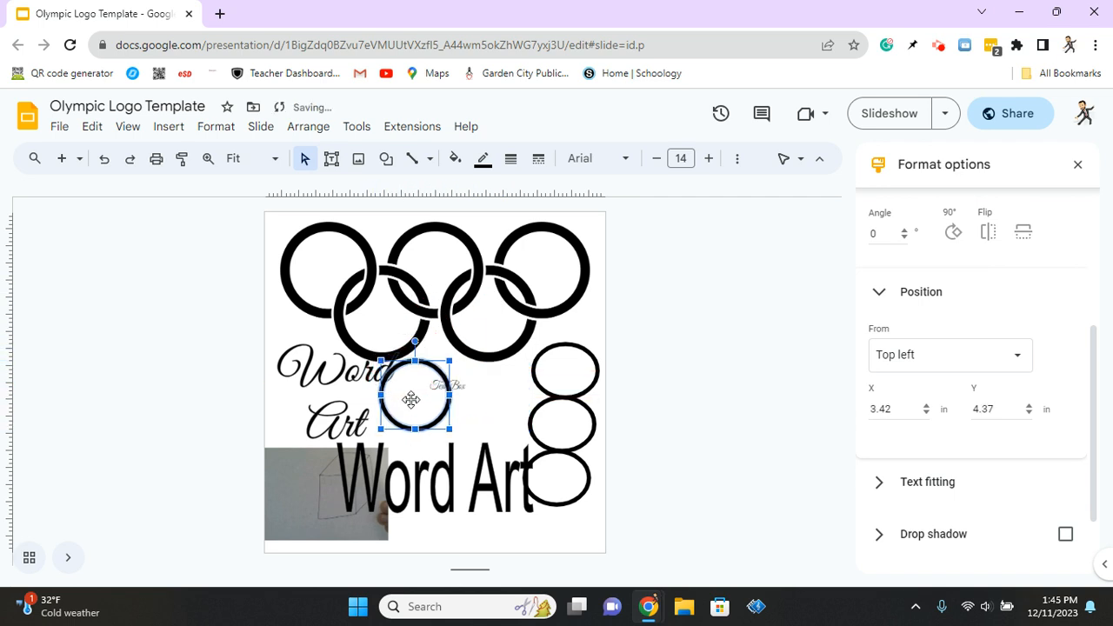
{"action": "left_click", "coordinate": [892, 409]}
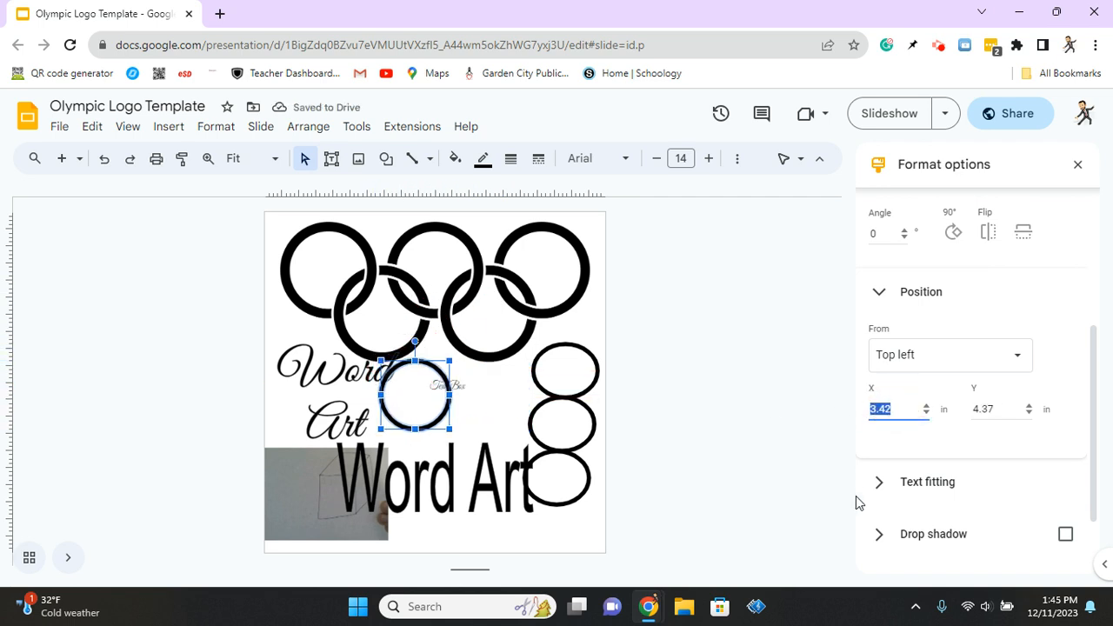
{"action": "scroll", "coordinate": [890, 503], "scroll_direction": "down", "scroll_amount": 1}
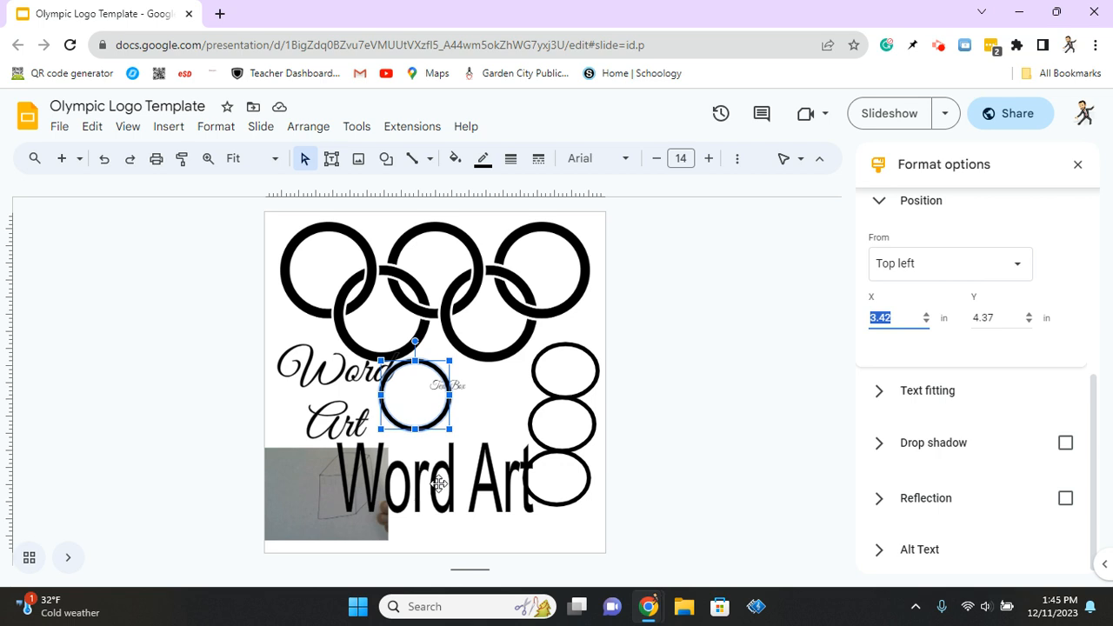
{"action": "left_click", "coordinate": [688, 427]}
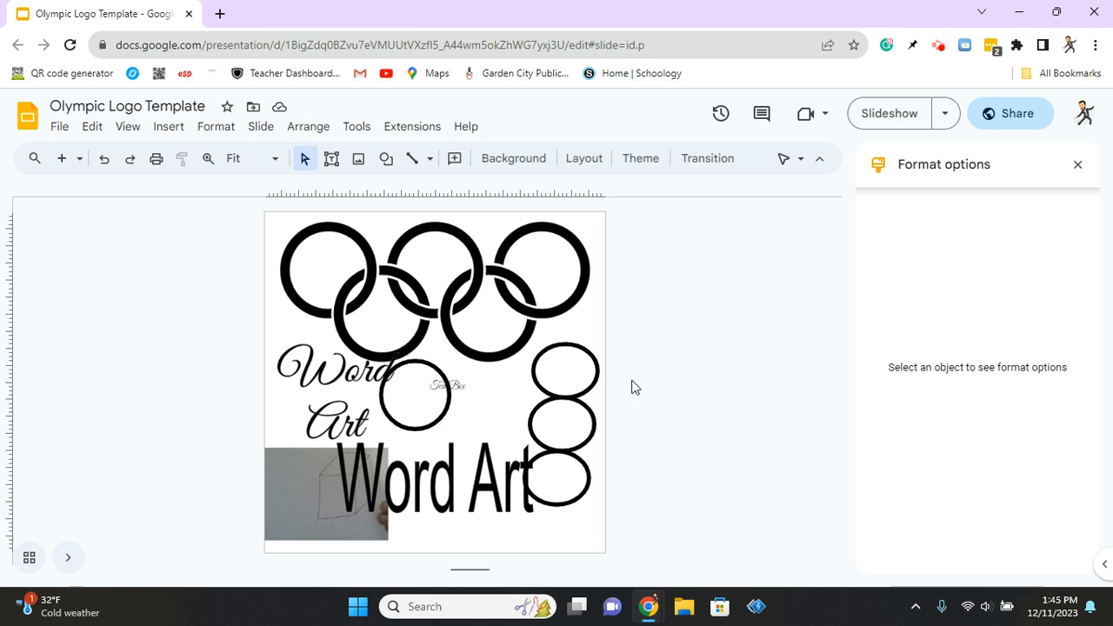
Move the drawing photo up below the left rings and place the script word art over it
{"action": "left_click", "coordinate": [309, 128]}
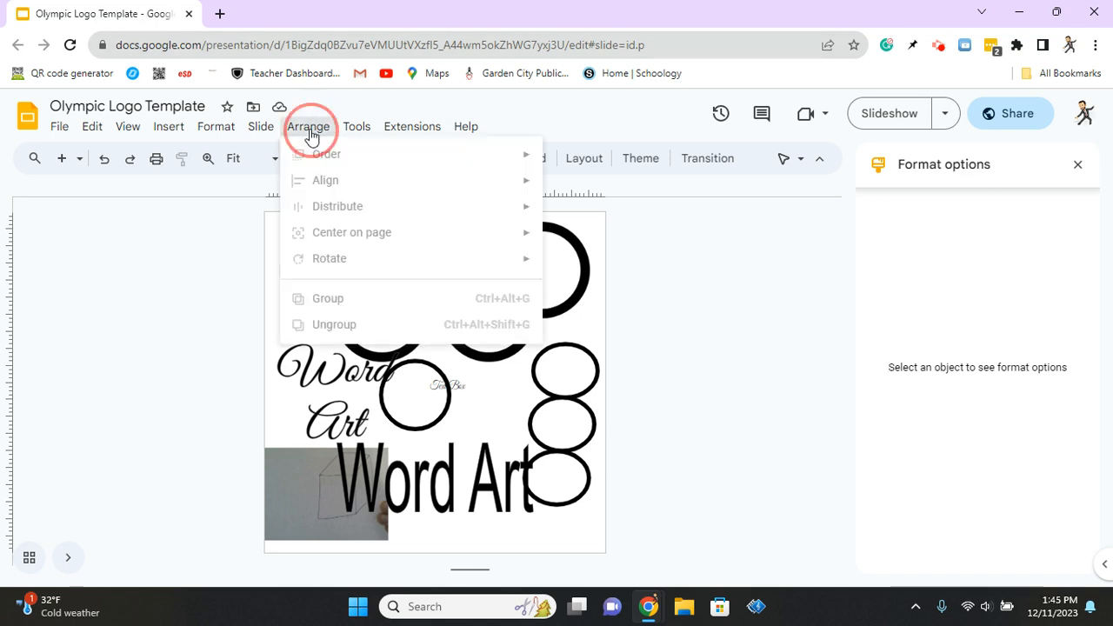
{"action": "left_click", "coordinate": [574, 391]}
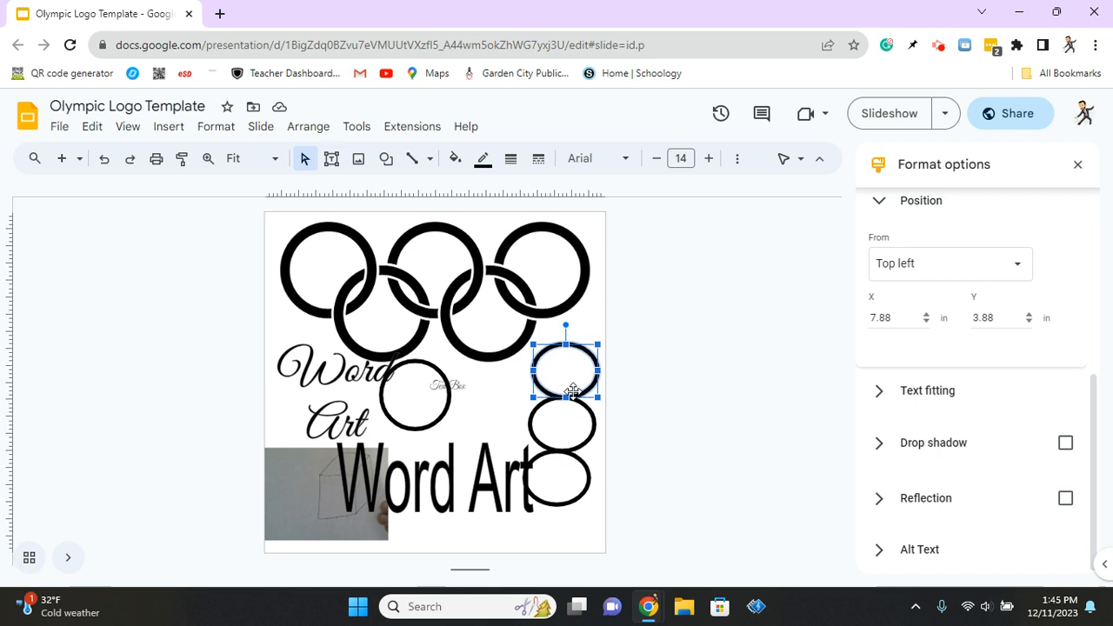
{"action": "left_click", "coordinate": [346, 398]}
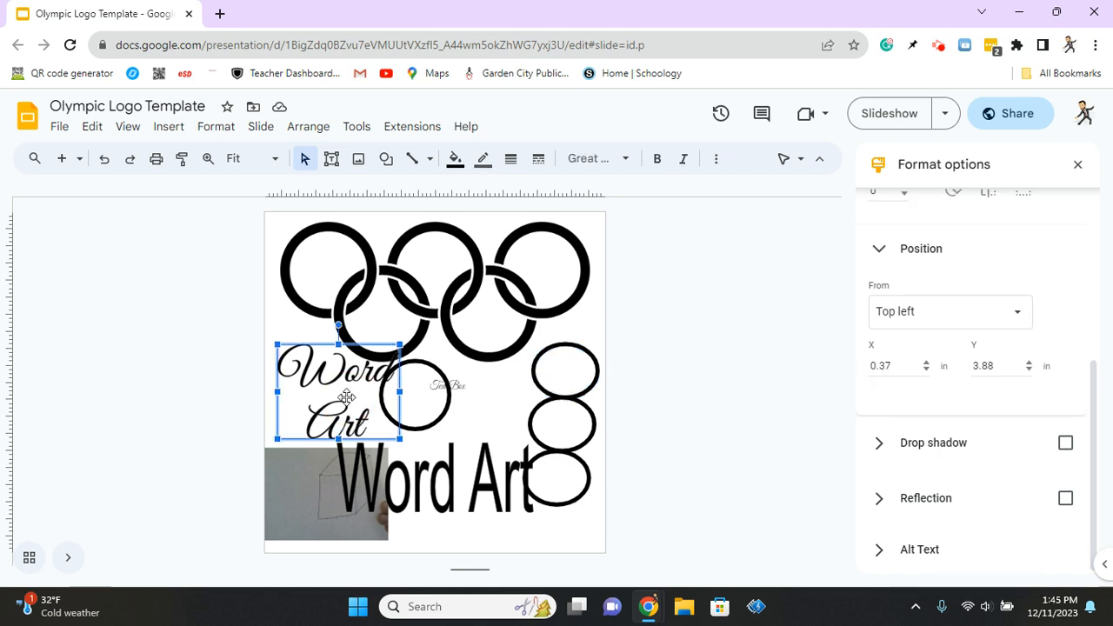
{"action": "left_click_drag", "start_coordinate": [310, 409], "coordinate": [344, 294]}
{"action": "left_click_drag", "start_coordinate": [289, 505], "coordinate": [296, 383]}
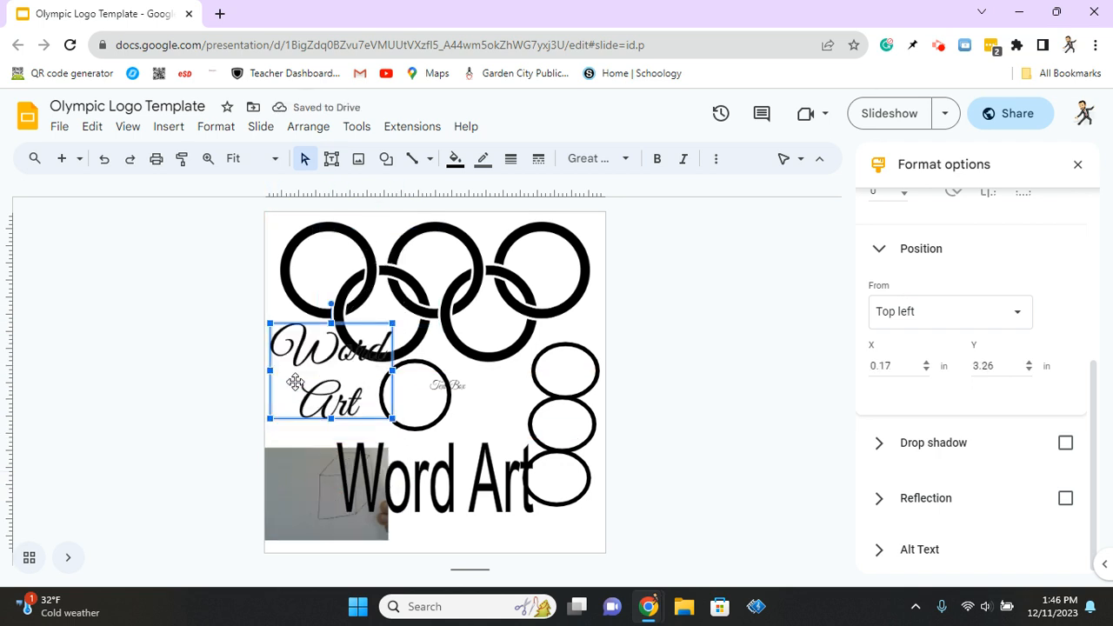
{"action": "left_click_drag", "start_coordinate": [293, 478], "coordinate": [293, 385]}
{"action": "left_click", "coordinate": [293, 386]}
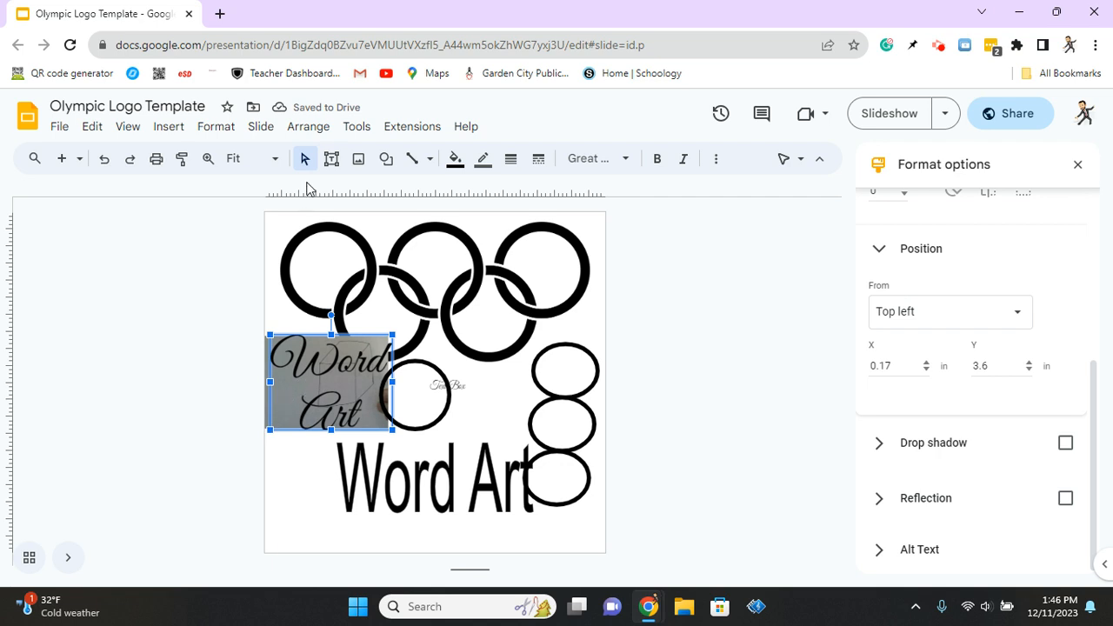
Send the script word art to the back, behind the photo, and move the circle right, below the lower-right ring
{"action": "left_click", "coordinate": [296, 126]}
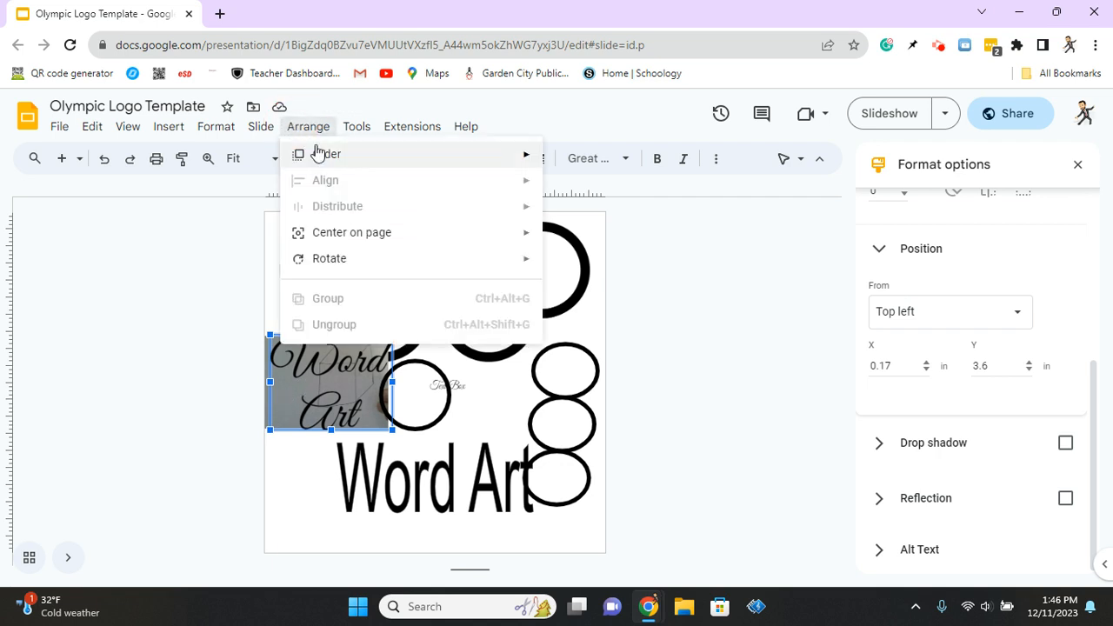
{"action": "mouse_move", "coordinate": [322, 153]}
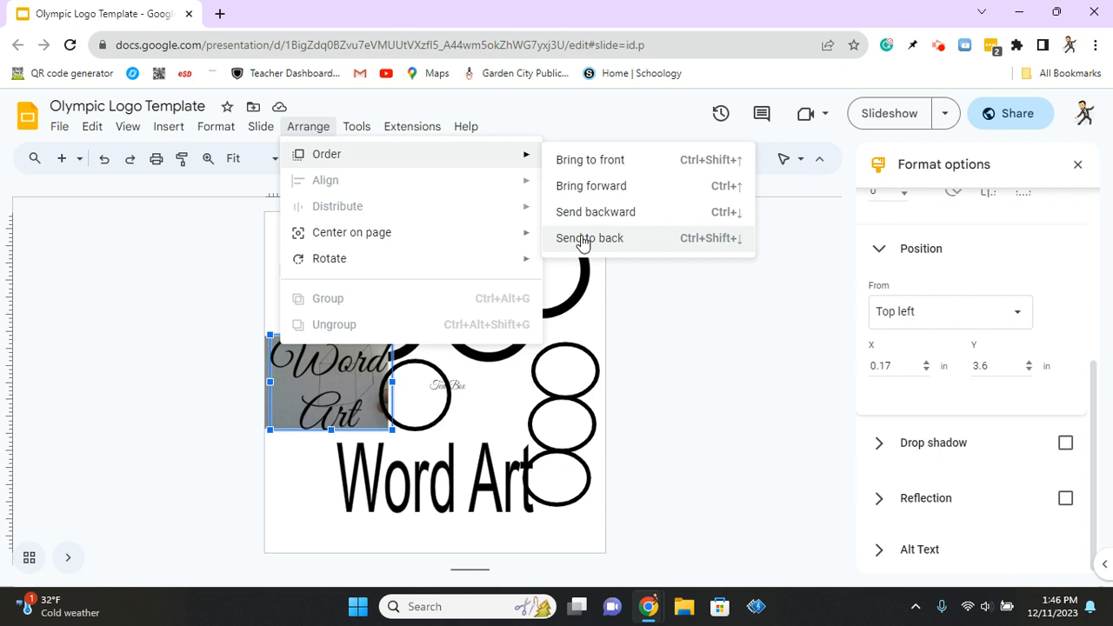
{"action": "left_click", "coordinate": [582, 242]}
{"action": "left_click_drag", "start_coordinate": [318, 405], "coordinate": [496, 389]}
{"action": "left_click_drag", "start_coordinate": [410, 385], "coordinate": [317, 394]}
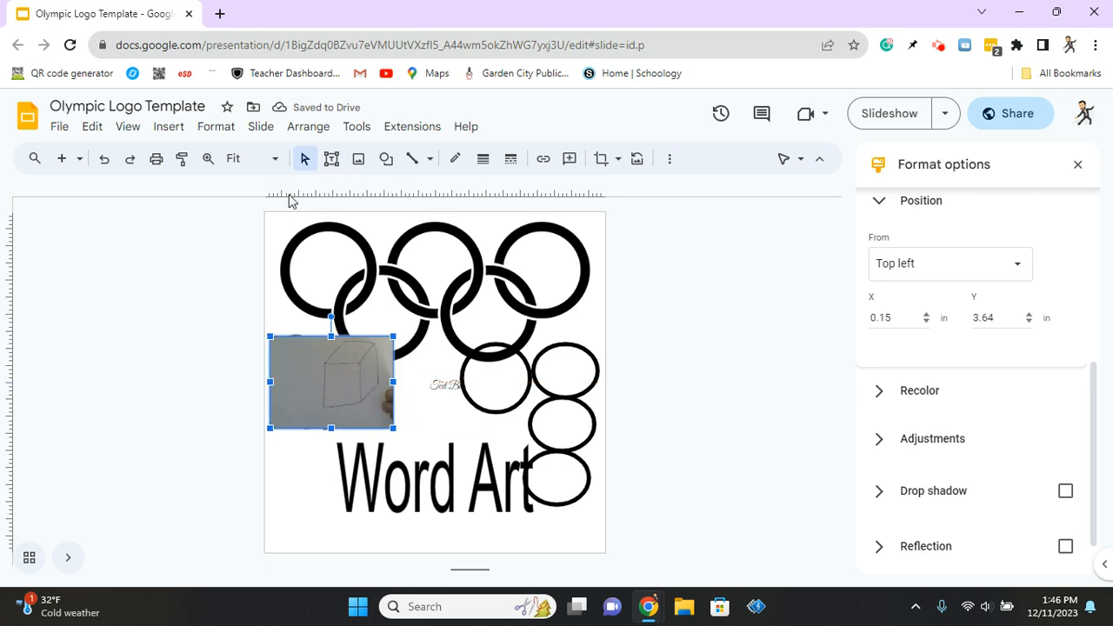
Send the drawing photo to the back, behind the script word art
{"action": "left_click", "coordinate": [308, 373]}
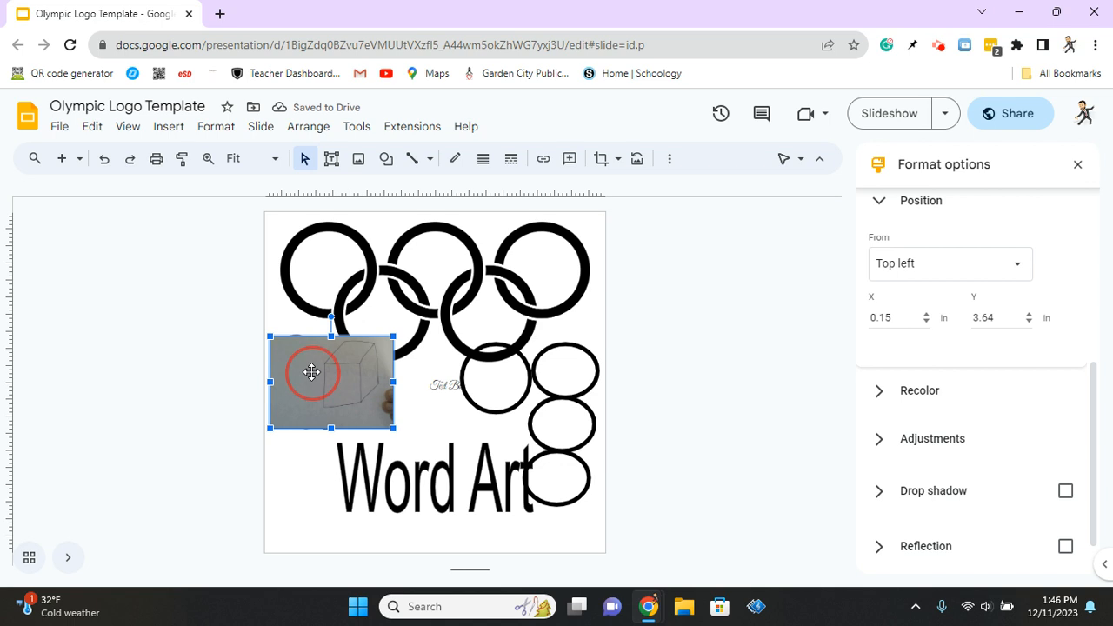
{"action": "left_click", "coordinate": [311, 129]}
{"action": "mouse_move", "coordinate": [366, 153]}
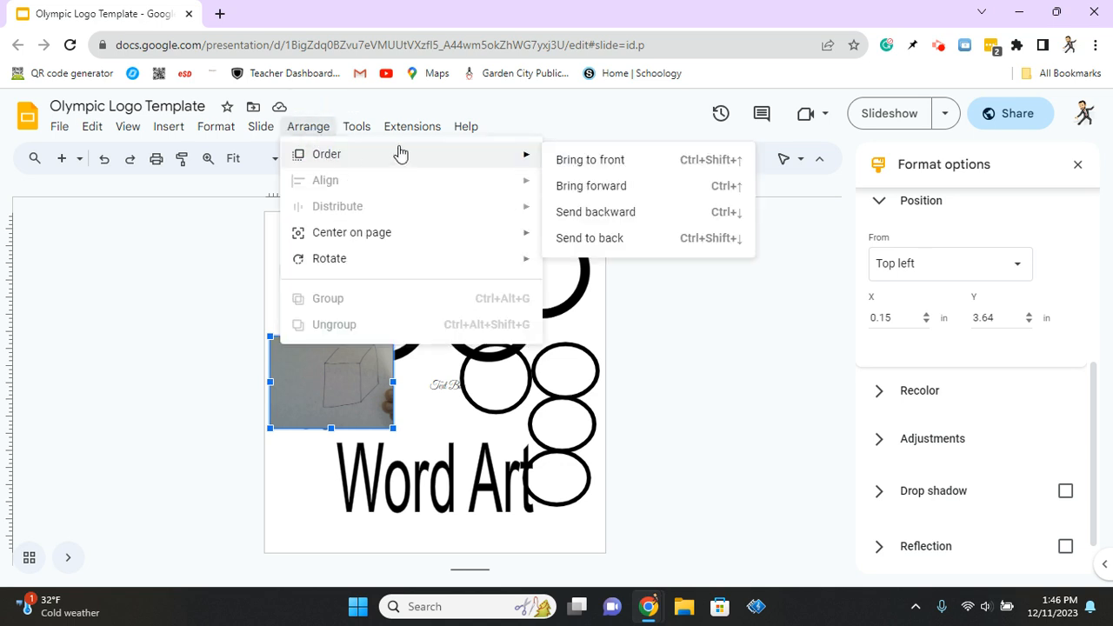
{"action": "left_click", "coordinate": [585, 239]}
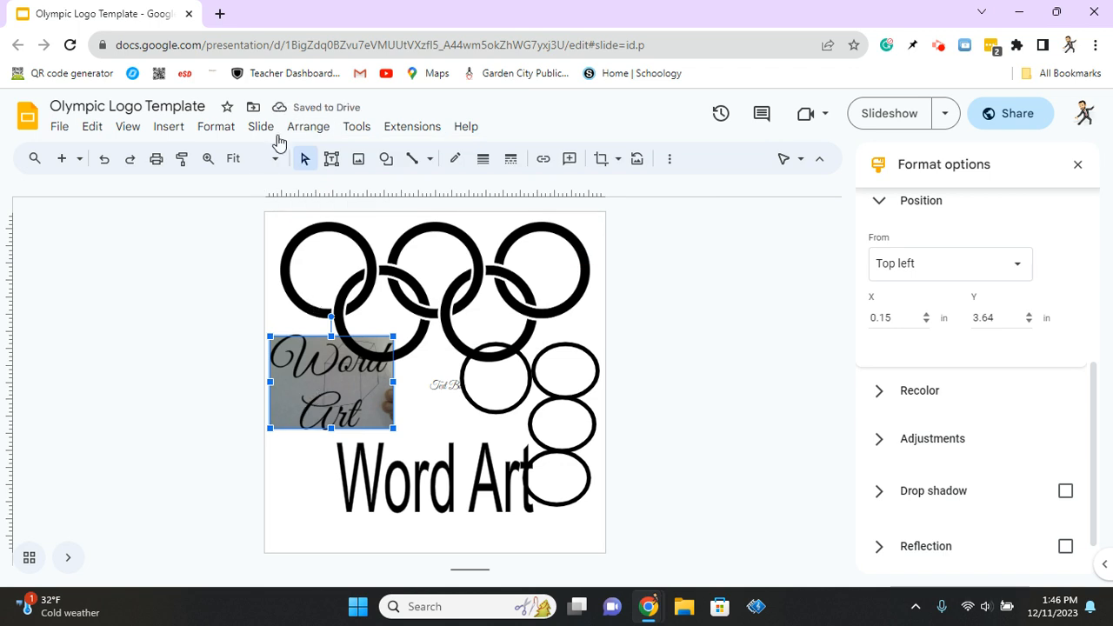
{"action": "left_click", "coordinate": [304, 127]}
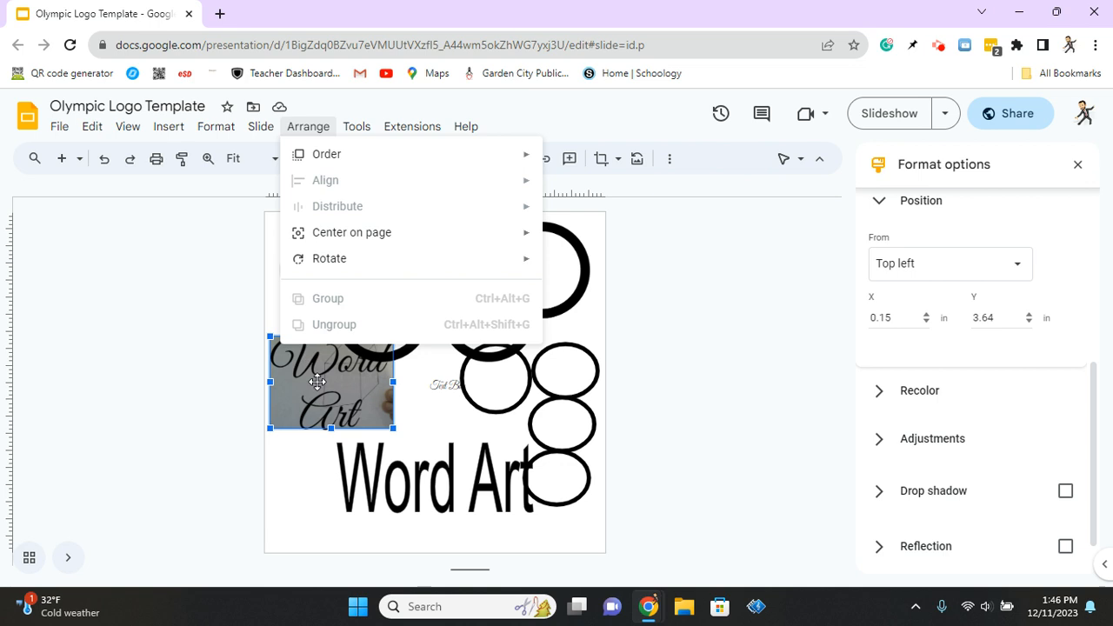
{"action": "left_click", "coordinate": [311, 470]}
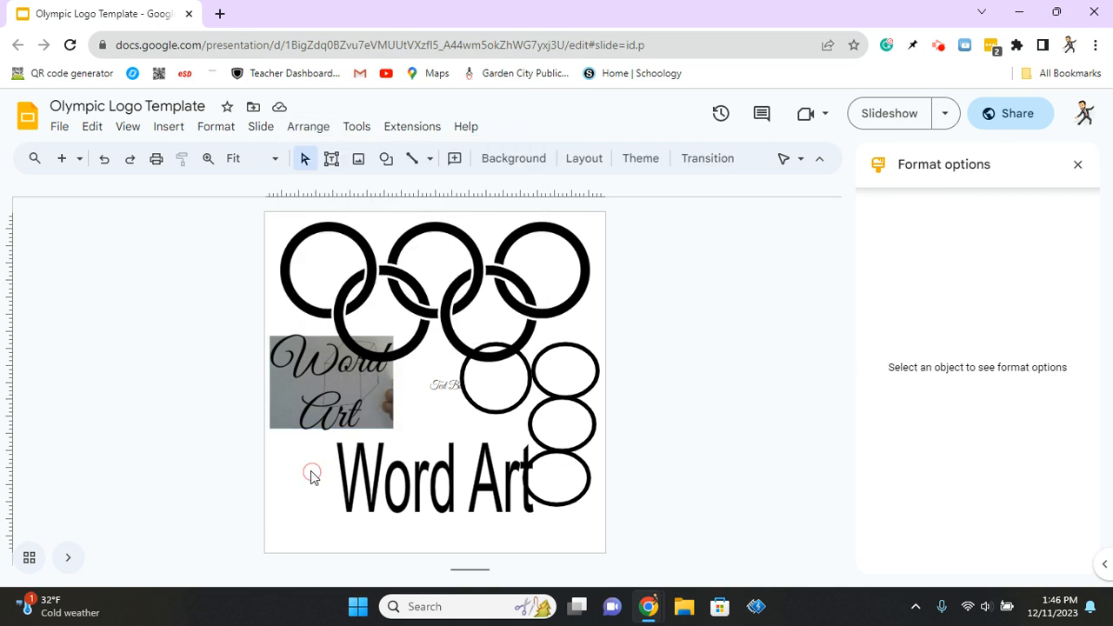
Select the three small ovals stacked along the slide's right side and align them on their centers
{"action": "left_click", "coordinate": [572, 374]}
{"action": "left_click", "coordinate": [572, 414]}
{"action": "left_click", "coordinate": [576, 391]}
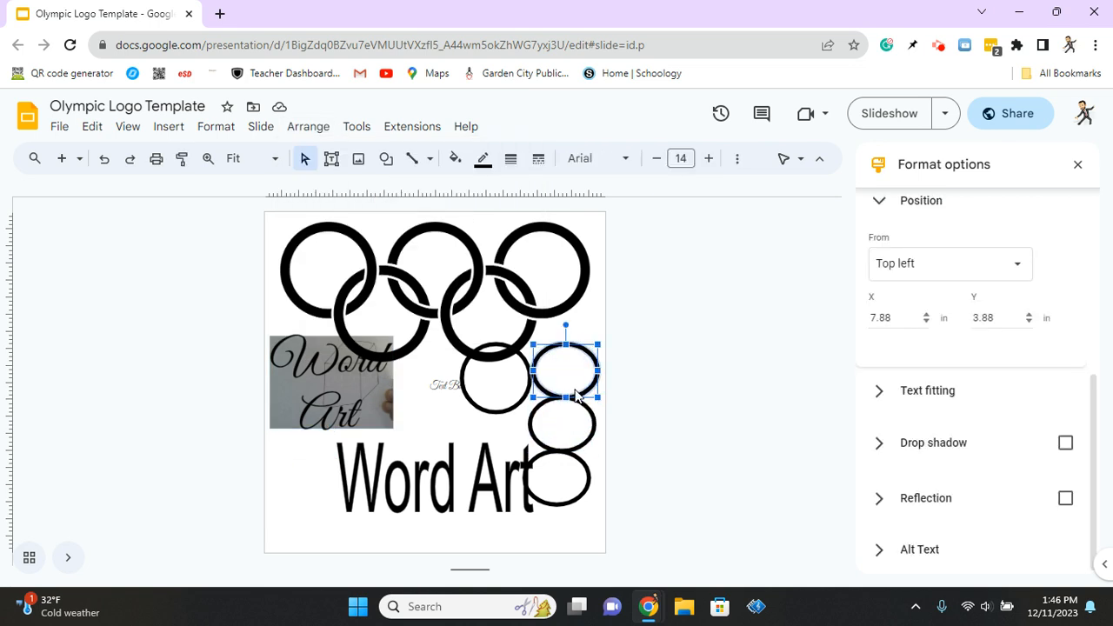
{"action": "left_click", "coordinate": [584, 445]}
{"action": "left_click", "coordinate": [576, 422]}
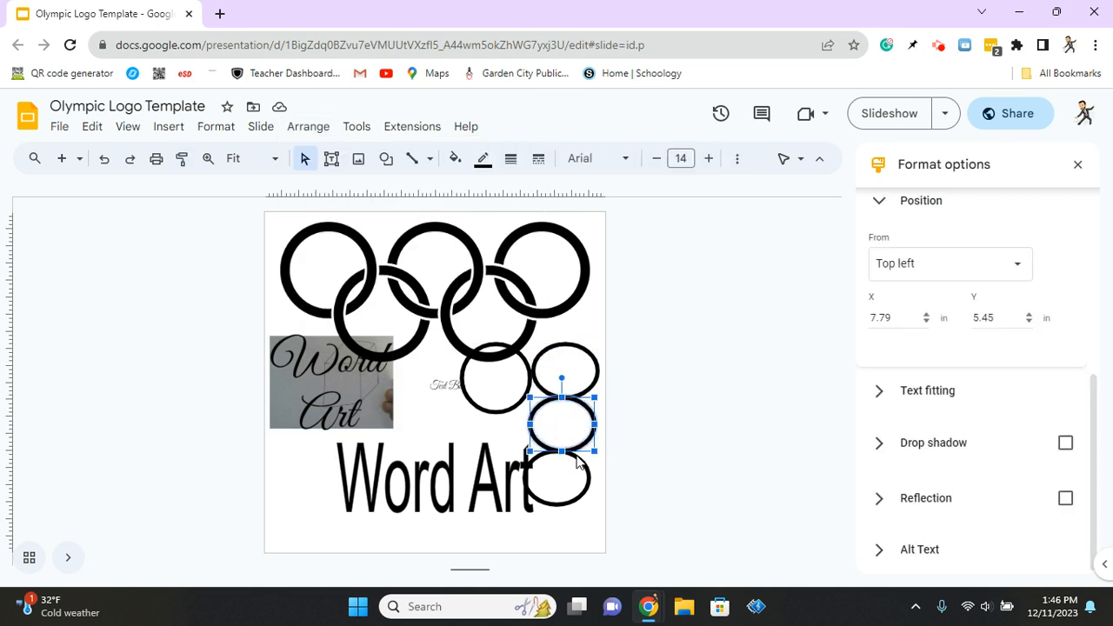
{"action": "left_click", "coordinate": [578, 461]}
{"action": "left_click", "coordinate": [577, 352]}
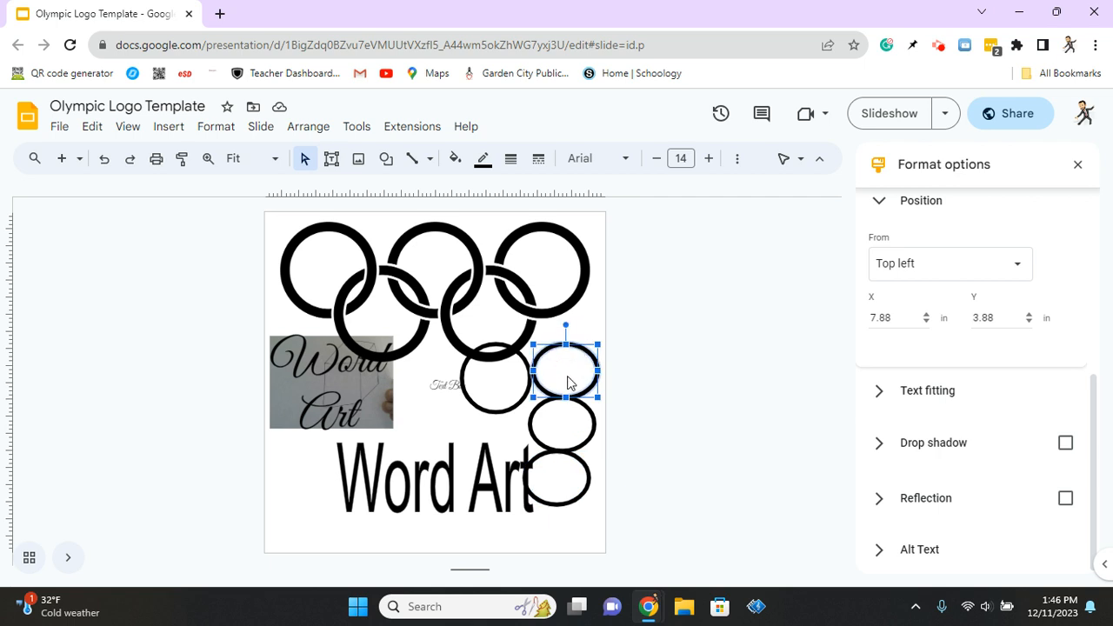
{"action": "left_click", "coordinate": [579, 421], "text": "shift"}
{"action": "left_click", "coordinate": [585, 471], "text": "shift"}
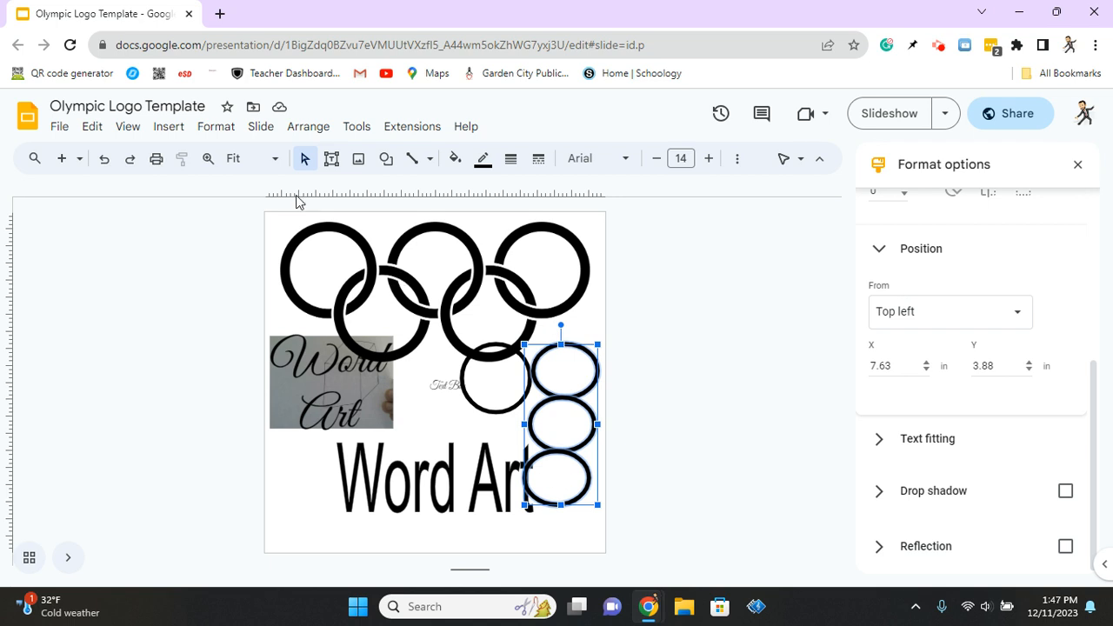
{"action": "left_click", "coordinate": [308, 126]}
{"action": "mouse_move", "coordinate": [337, 183]}
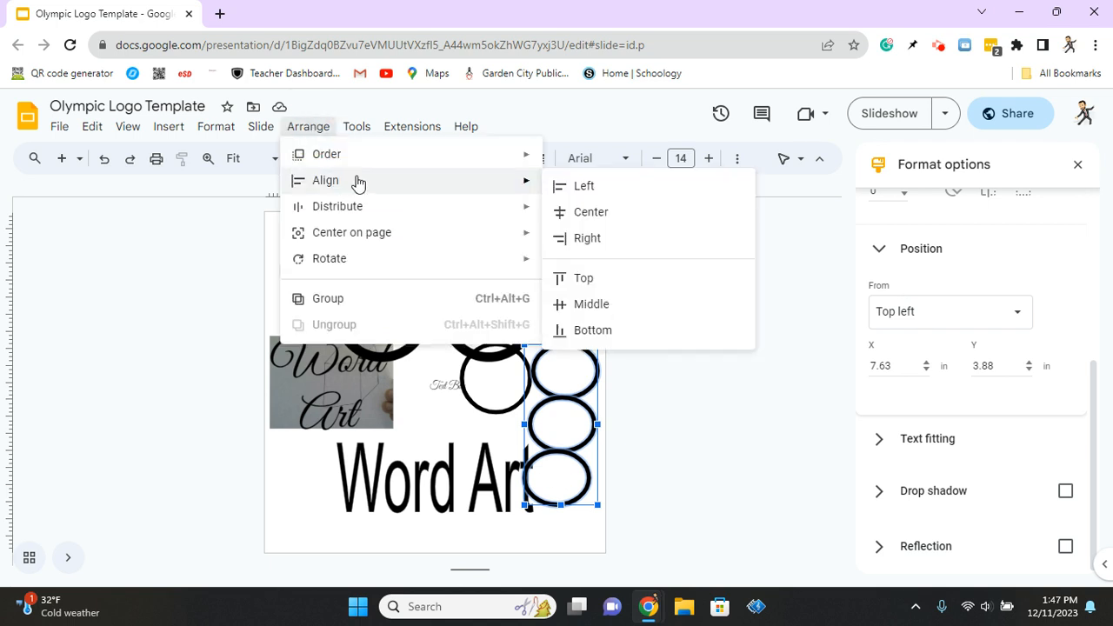
{"action": "left_click", "coordinate": [595, 212]}
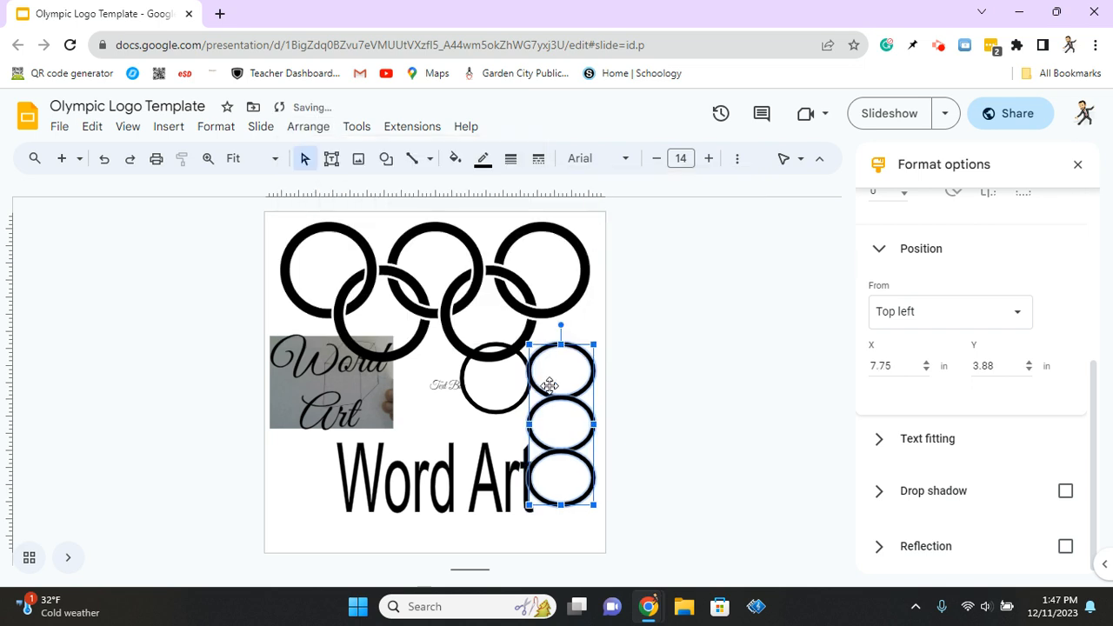
{"action": "left_click", "coordinate": [619, 407]}
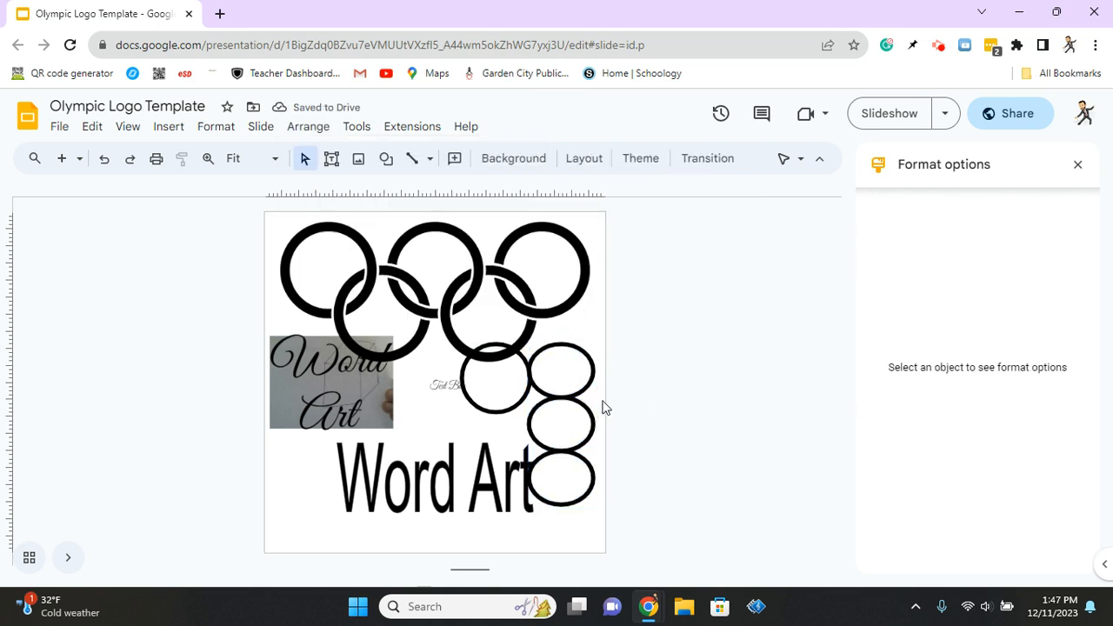
Move the upper oval to the slide's top-right corner at about X 7.88, Y 0.12 in and the lowest to about X 7.88, Y 8.29 in
{"action": "right_click", "coordinate": [557, 374]}
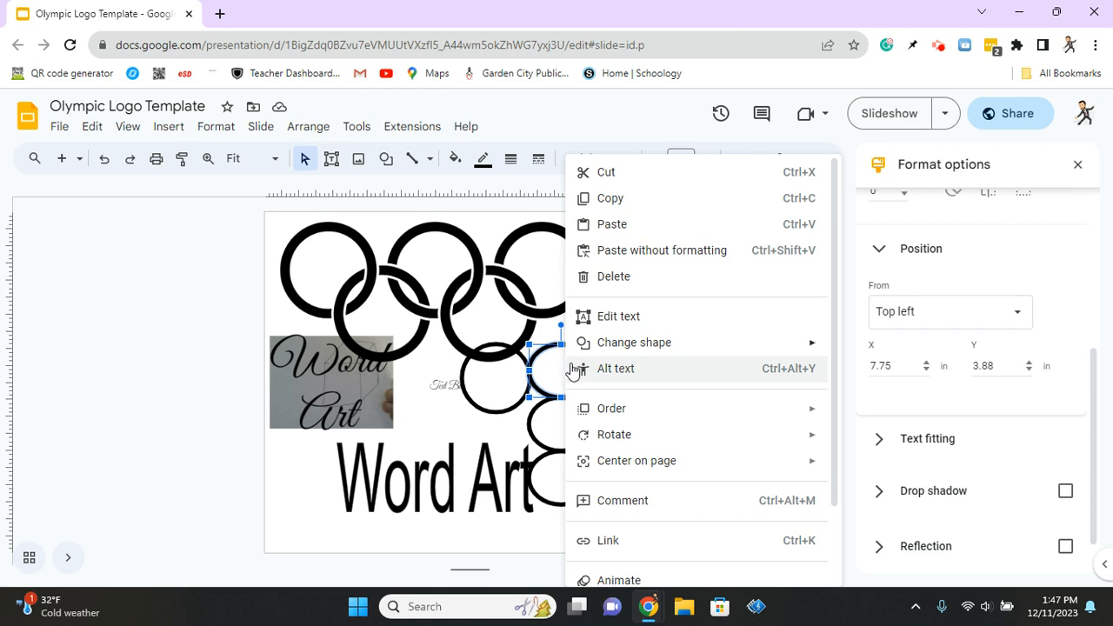
{"action": "key", "text": "Escape"}
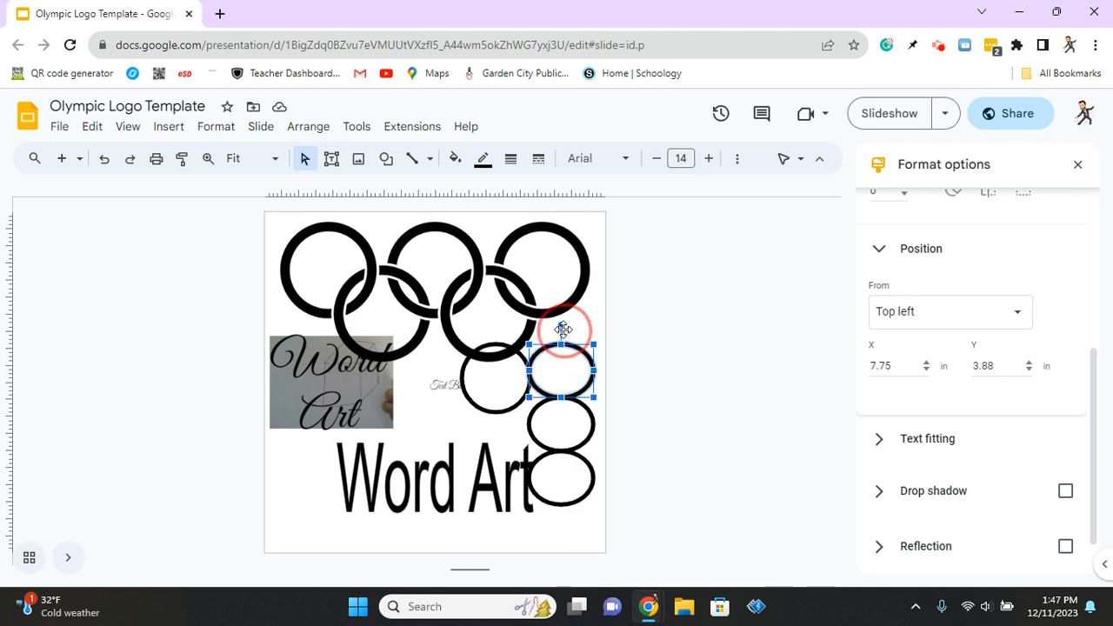
{"action": "right_click", "coordinate": [564, 335]}
{"action": "left_click", "coordinate": [549, 368]}
{"action": "left_click_drag", "start_coordinate": [590, 384], "coordinate": [595, 252]}
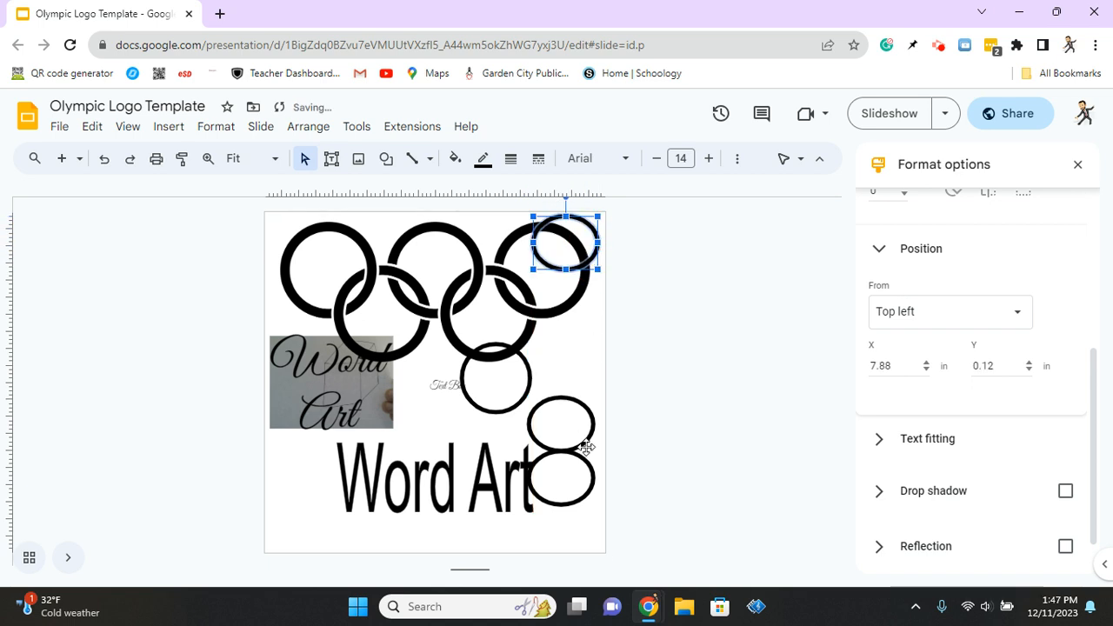
{"action": "left_click", "coordinate": [571, 481]}
{"action": "left_click_drag", "start_coordinate": [571, 481], "coordinate": [577, 522]}
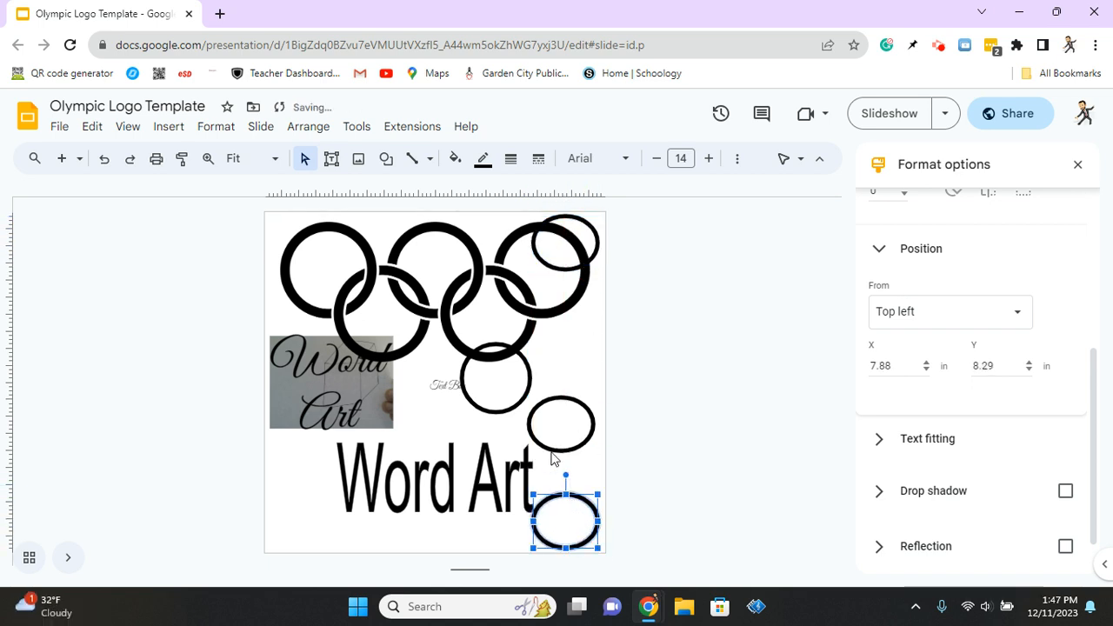
Select all three small ovals and distribute them vertically
{"action": "left_click", "coordinate": [556, 426]}
{"action": "left_click", "coordinate": [580, 523], "text": "shift"}
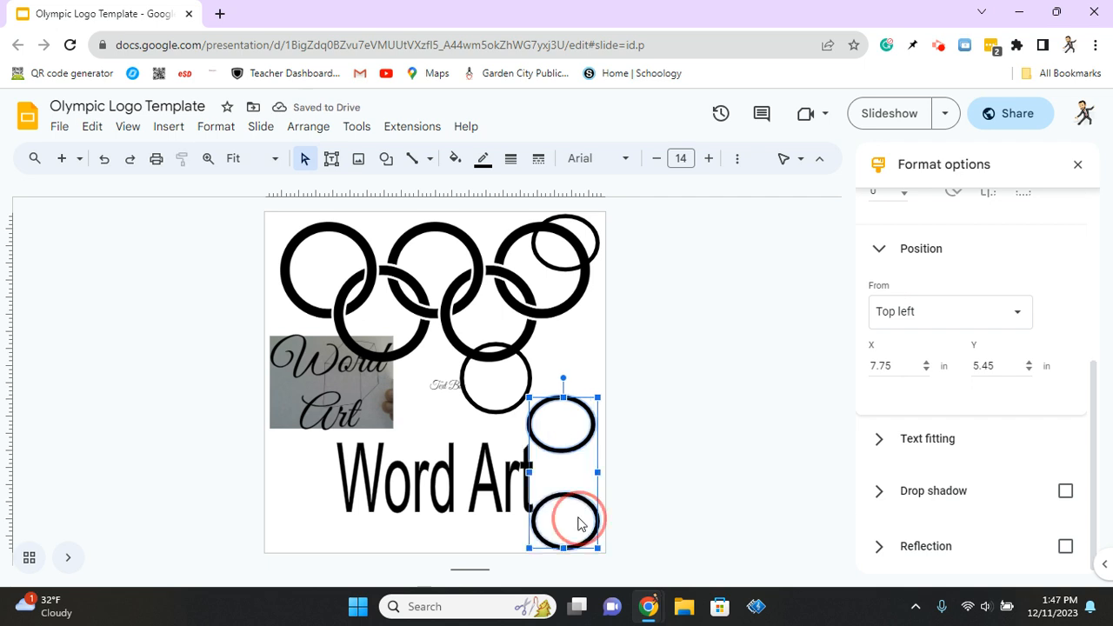
{"action": "left_click", "coordinate": [576, 260], "text": "shift"}
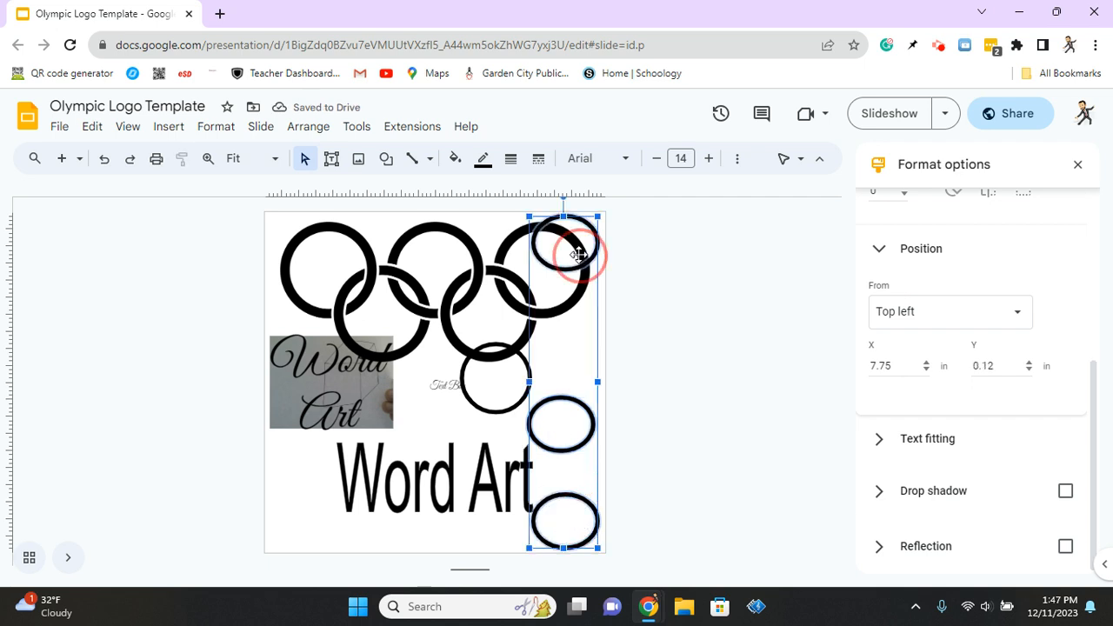
{"action": "left_click", "coordinate": [574, 439], "text": "shift"}
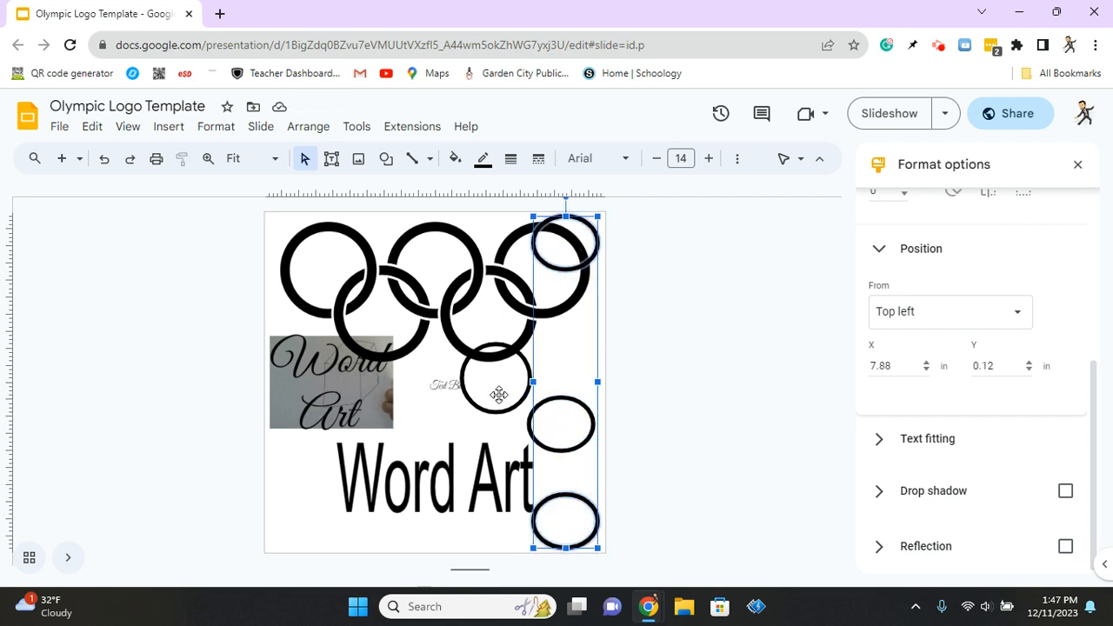
{"action": "left_click", "coordinate": [564, 423], "text": "shift"}
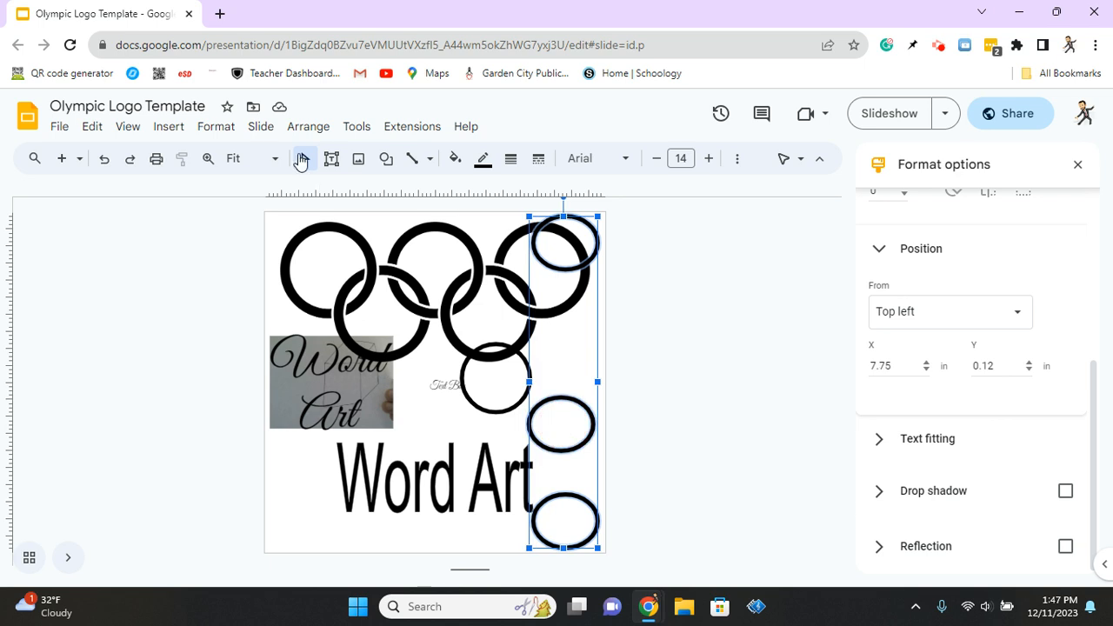
{"action": "left_click", "coordinate": [297, 126]}
{"action": "mouse_move", "coordinate": [352, 215]}
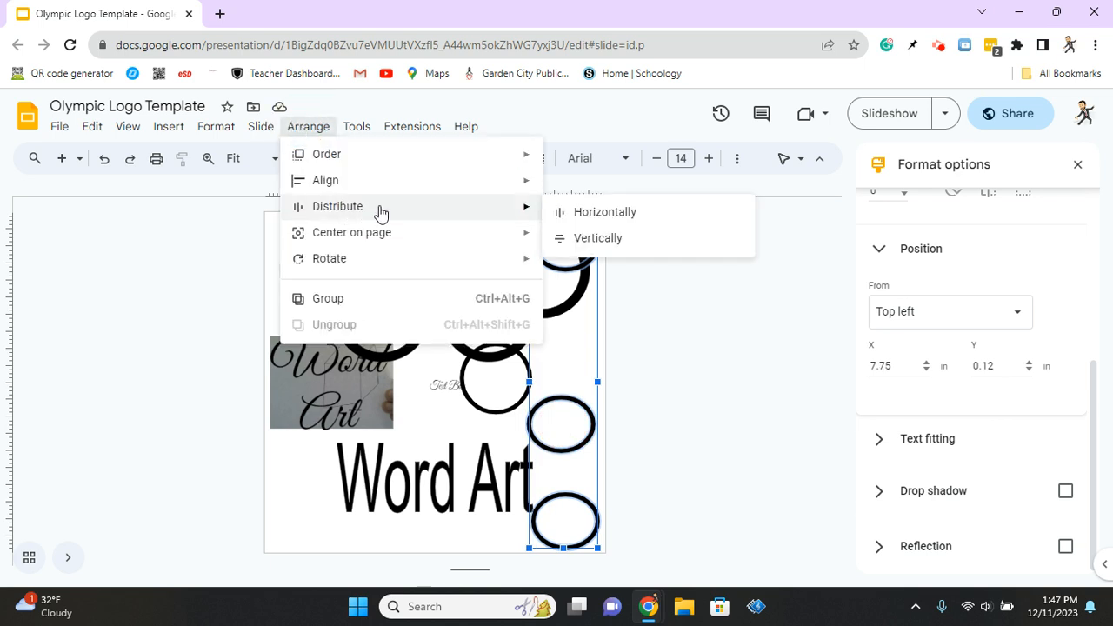
{"action": "left_click", "coordinate": [587, 244]}
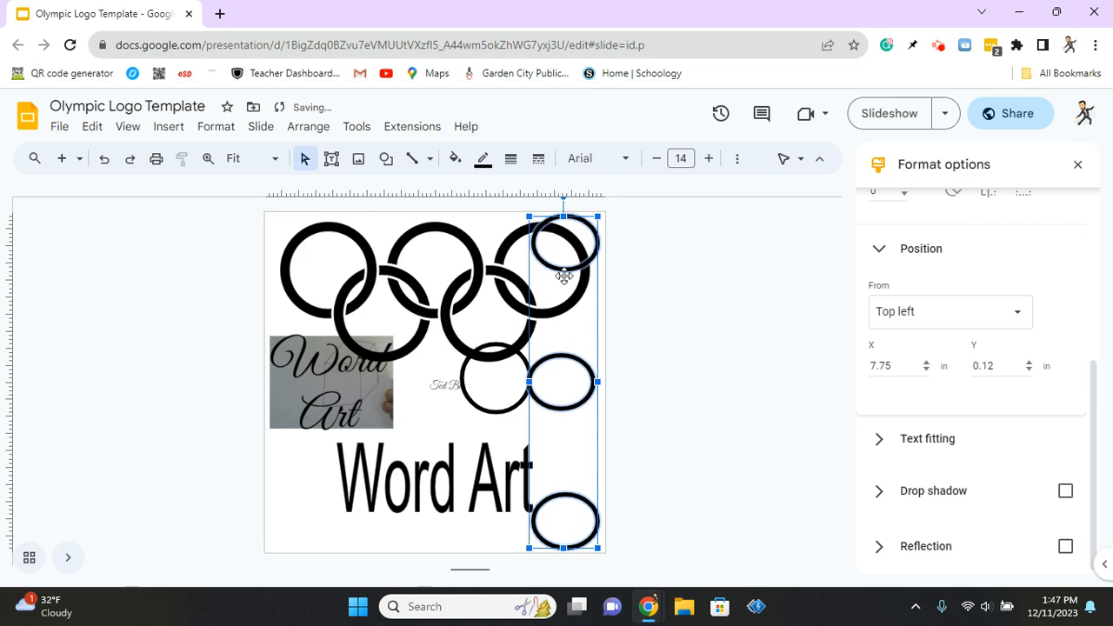
Group the three ovals and move the group slightly up and right, to about X 7.88, Y 0.01 in
{"action": "left_click", "coordinate": [304, 127]}
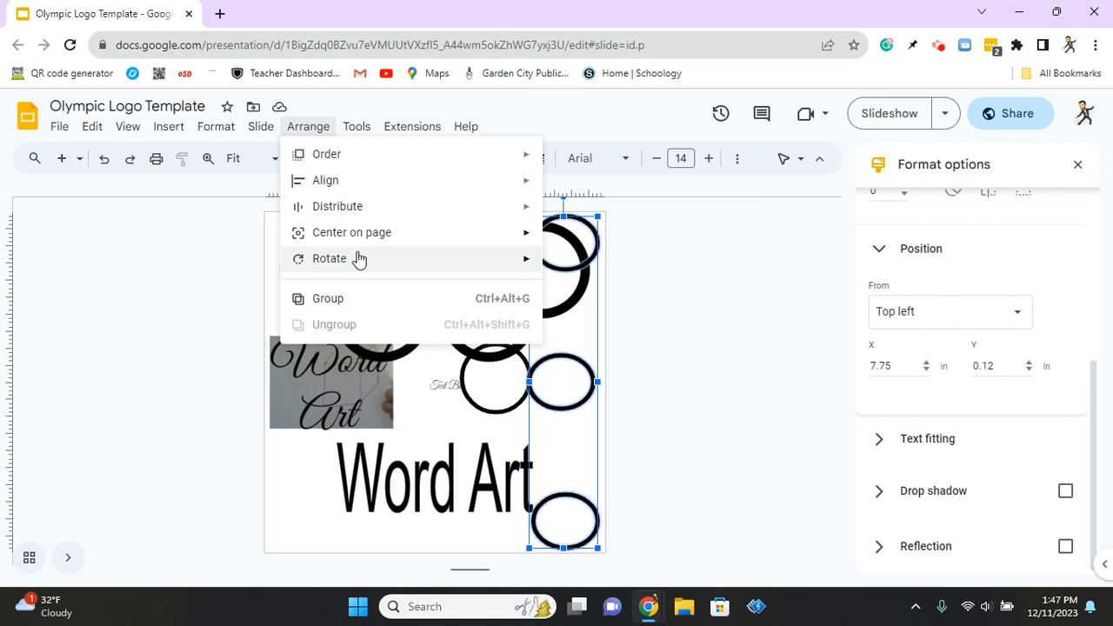
{"action": "mouse_move", "coordinate": [355, 262]}
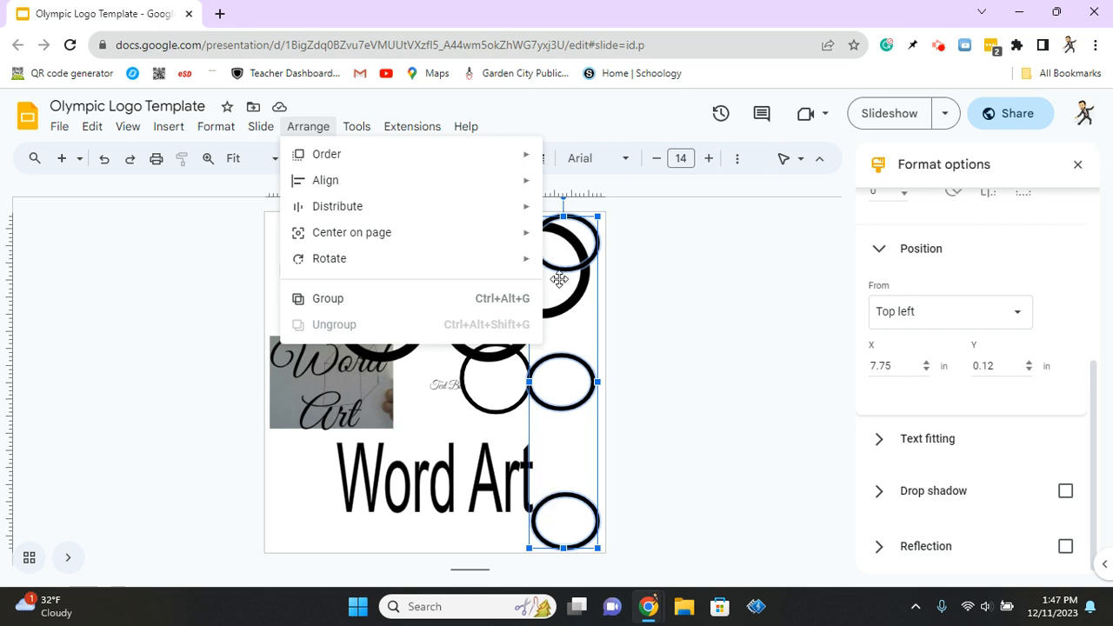
{"action": "left_click", "coordinate": [319, 300]}
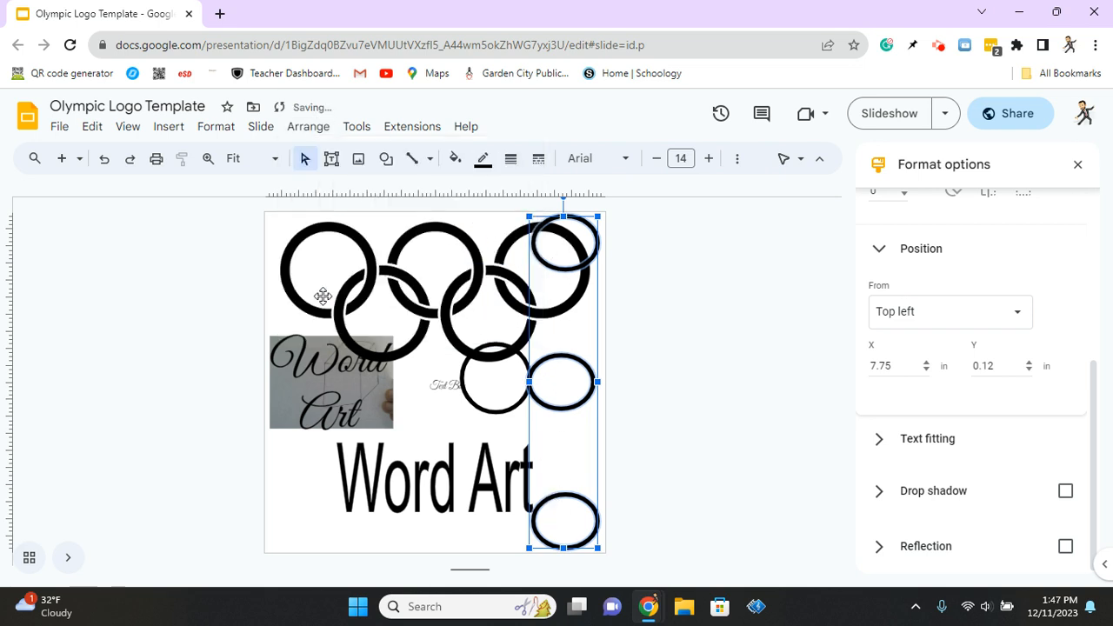
{"action": "left_click", "coordinate": [716, 349]}
{"action": "left_click", "coordinate": [583, 376]}
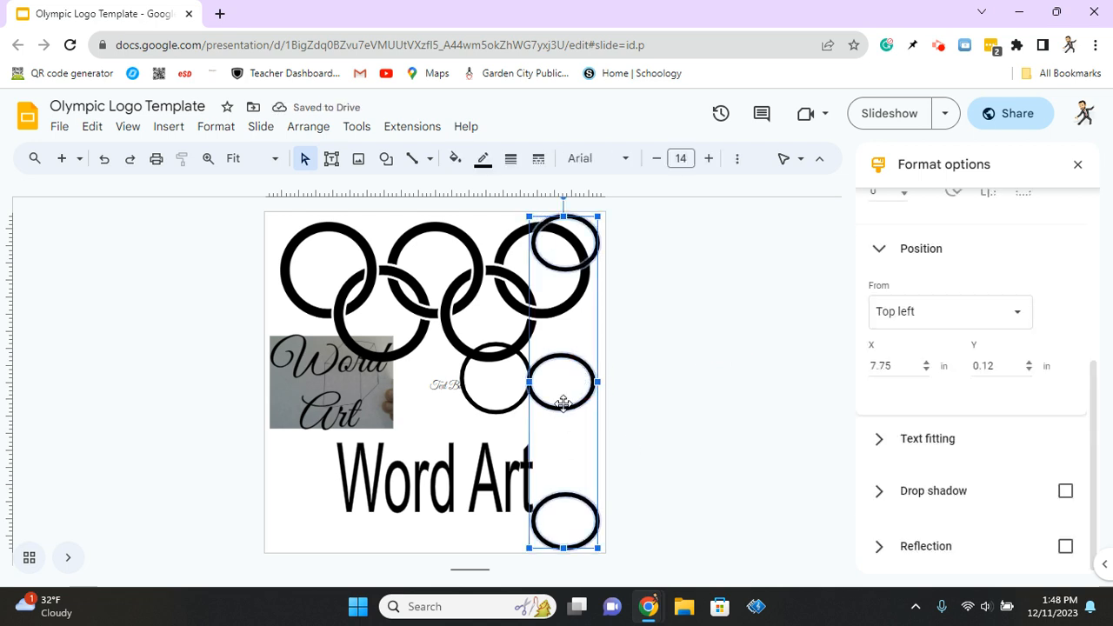
{"action": "mouse_move", "coordinate": [563, 392]}
{"action": "left_mouse_down"}
{"action": "mouse_move", "coordinate": [312, 396]}
{"action": "mouse_move", "coordinate": [436, 381]}
{"action": "mouse_move", "coordinate": [592, 394]}
{"action": "mouse_move", "coordinate": [563, 399]}
{"action": "left_mouse_up"}
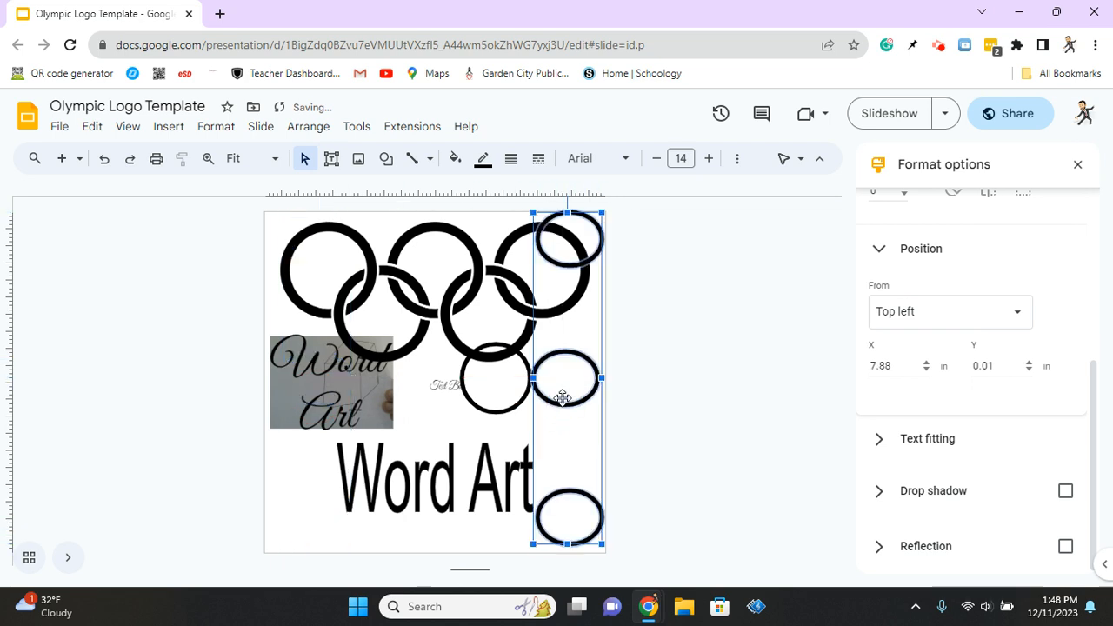
Ungroup the three ovals and move only the middle one left to about X 7.29, Y 4.1 in
{"action": "left_click", "coordinate": [303, 127]}
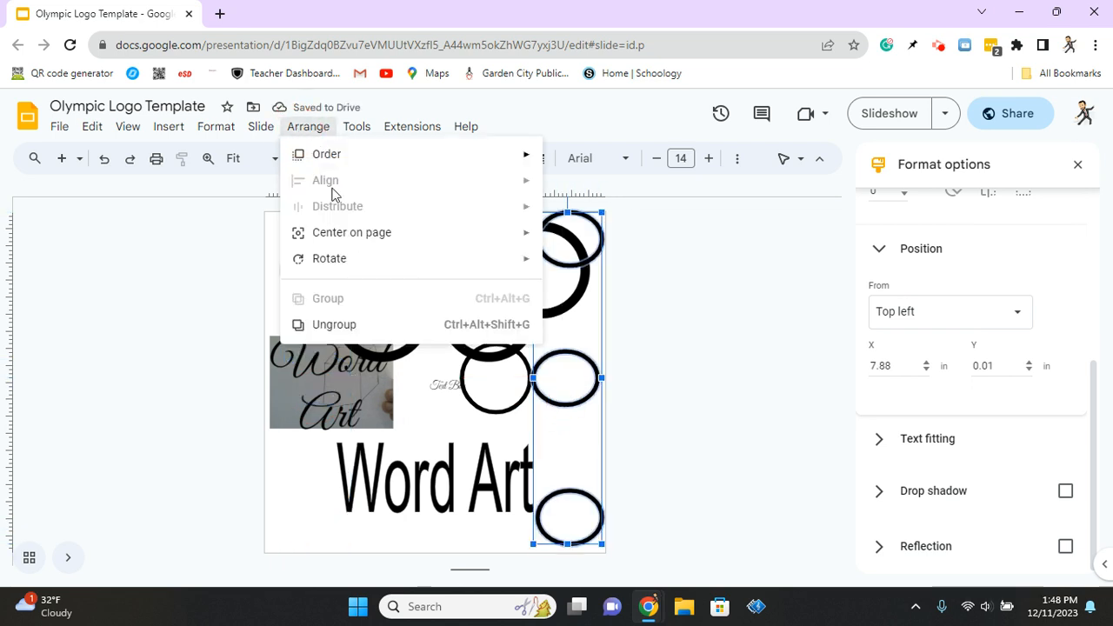
{"action": "left_click", "coordinate": [645, 392]}
{"action": "left_click", "coordinate": [586, 373]}
{"action": "mouse_move", "coordinate": [586, 373]}
{"action": "left_mouse_down"}
{"action": "mouse_move", "coordinate": [411, 367]}
{"action": "mouse_move", "coordinate": [567, 373]}
{"action": "left_mouse_up"}
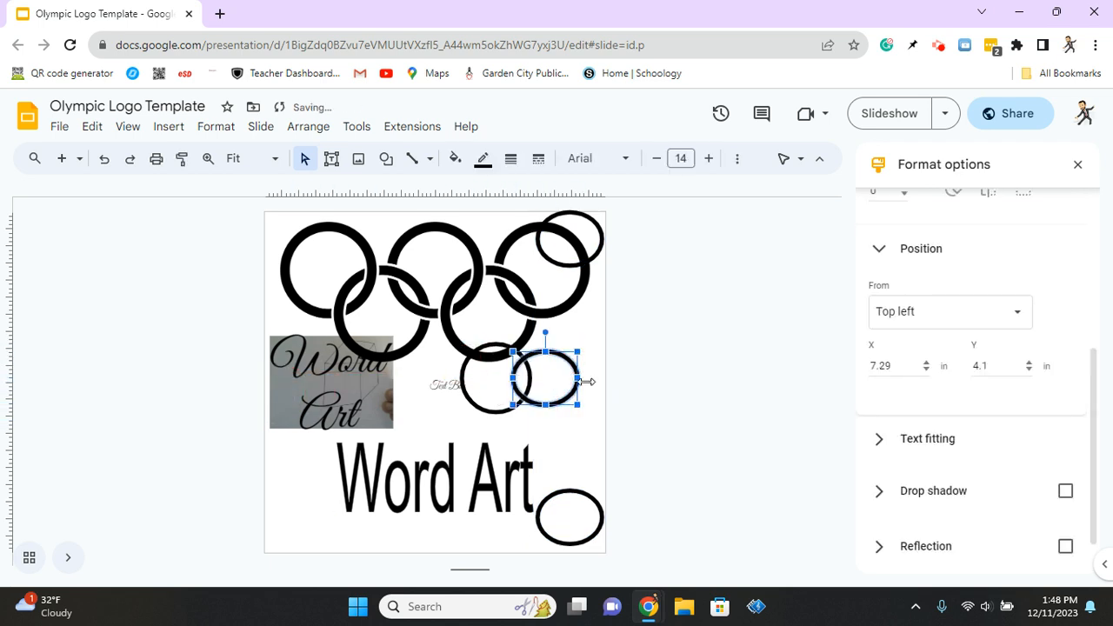